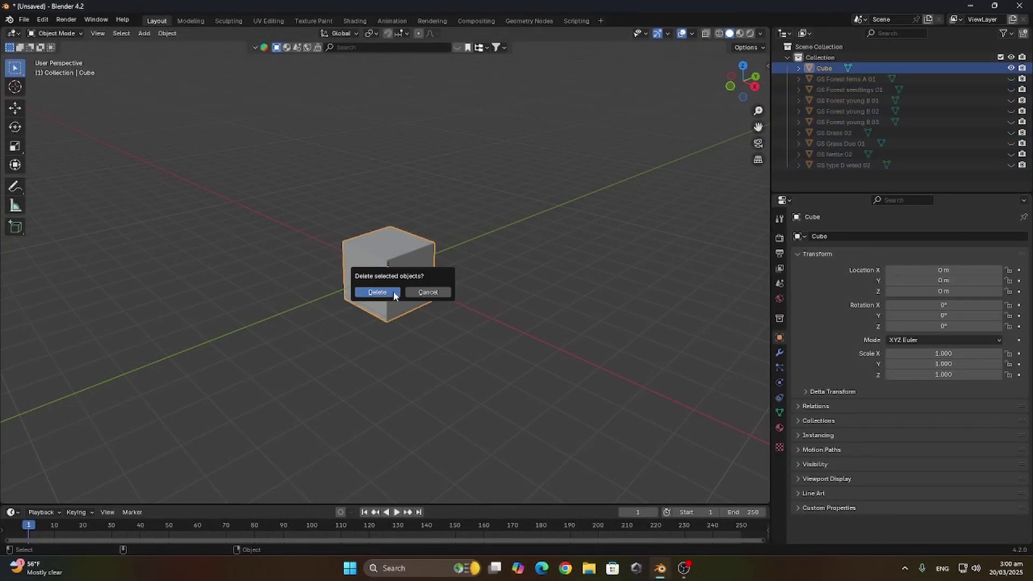
- Delete the default cube and add a plane at the origin, scaled up to about 6.68
left_click(393, 294)
left_click(144, 33)
mouse_move(177, 46)
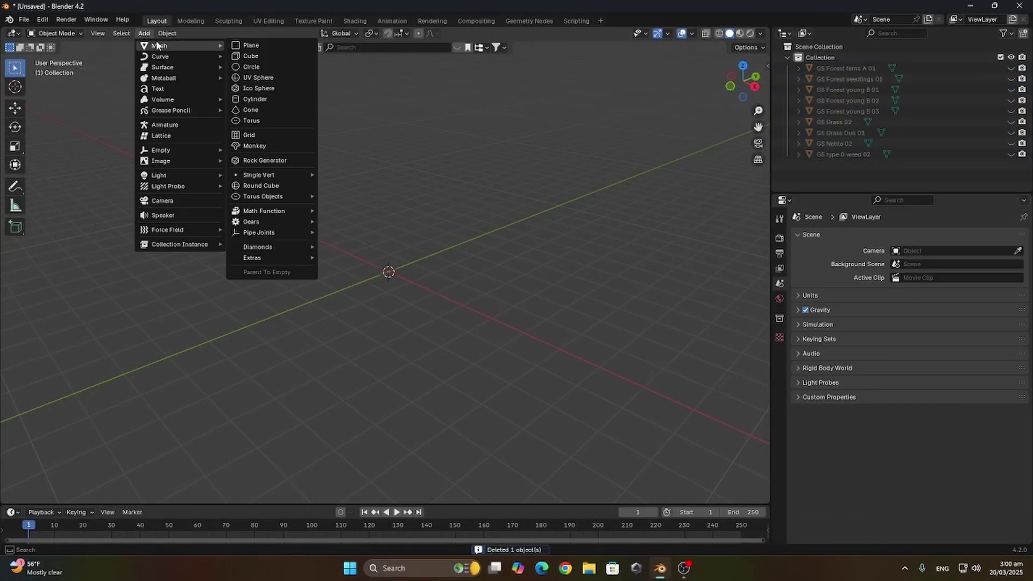
left_click(251, 46)
key("s")
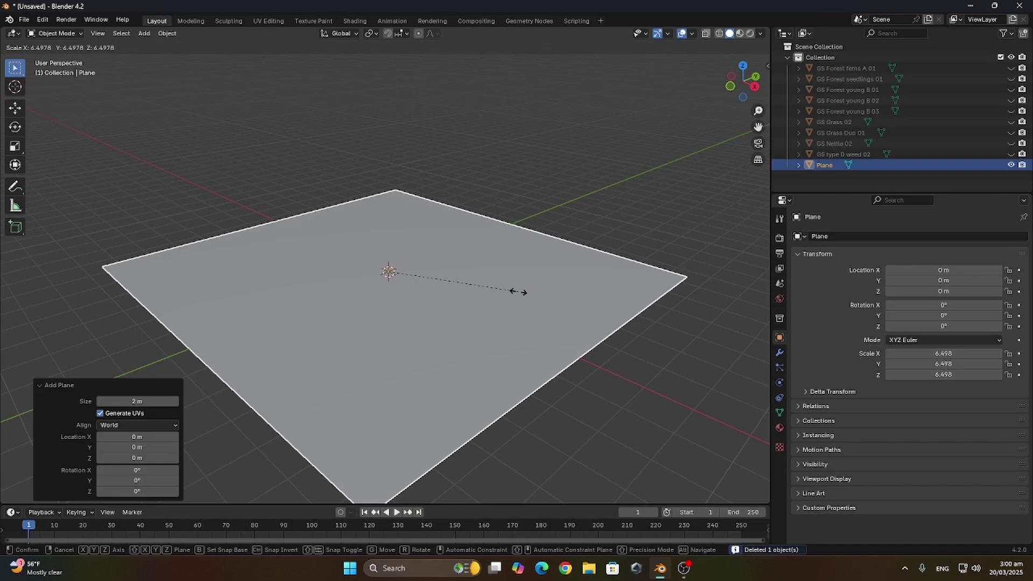
left_click(522, 293)
scroll(365, 288, "down", 4)
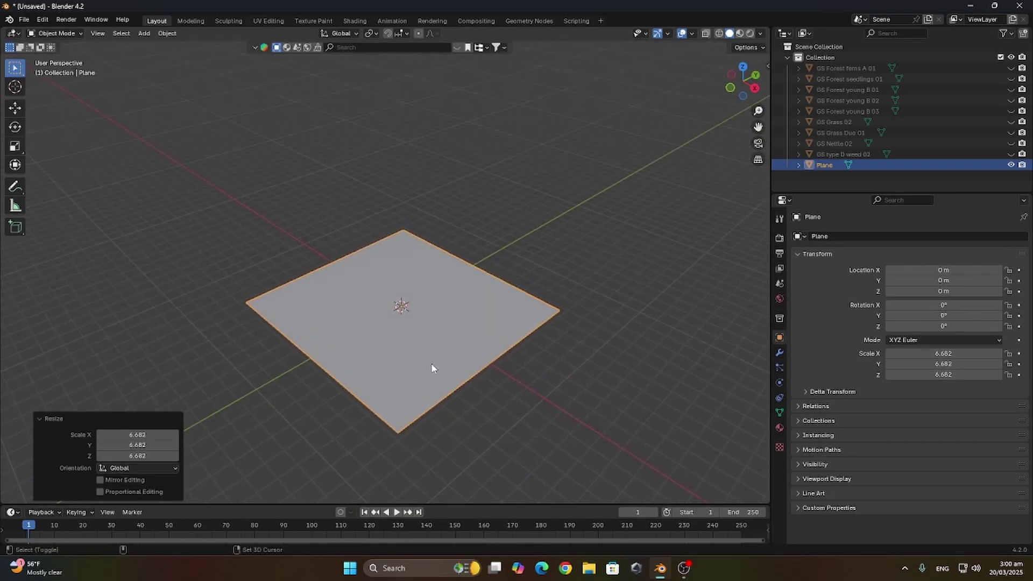
middle_click_drag(432, 368, 432, 305)
left_click(655, 235)
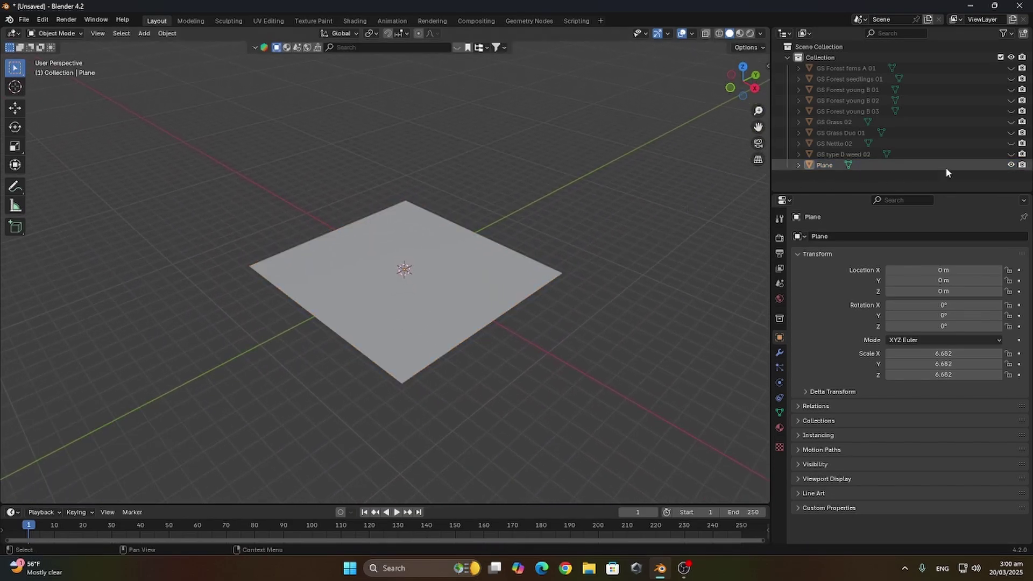
- Turn the properties area into an Asset Browser and adjust the width of that area
left_click(784, 200)
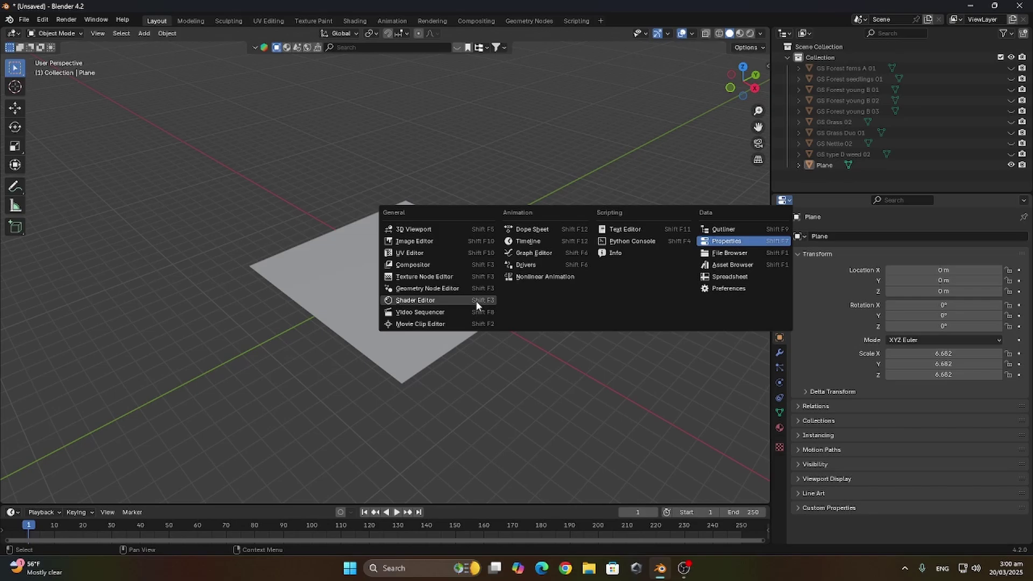
left_click(724, 265)
left_click_drag(771, 250, 861, 257)
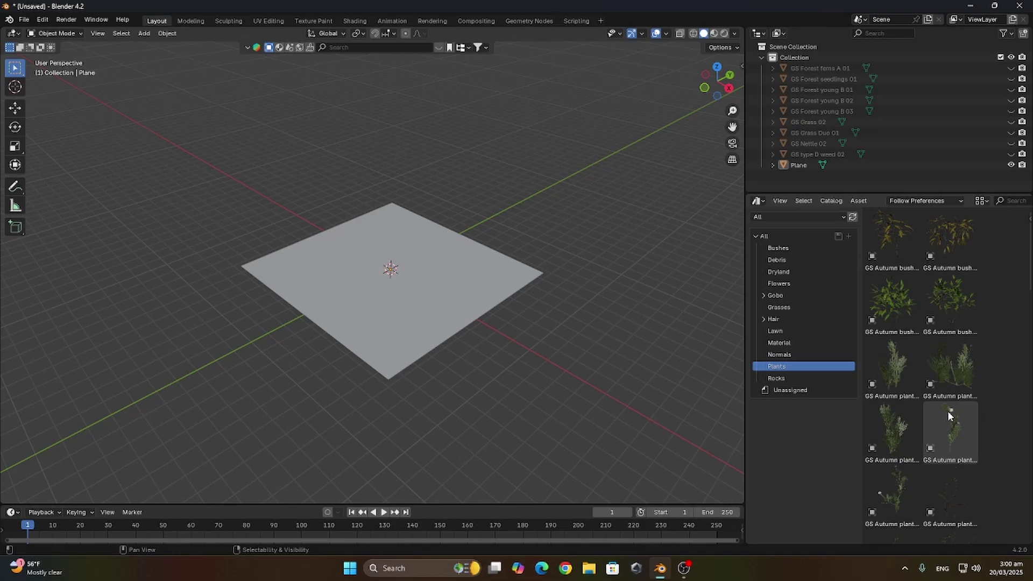
- Unhide all nine GS plant objects, from GS type D weed 02 up to GS Forest ferns A 01
left_click(1011, 154)
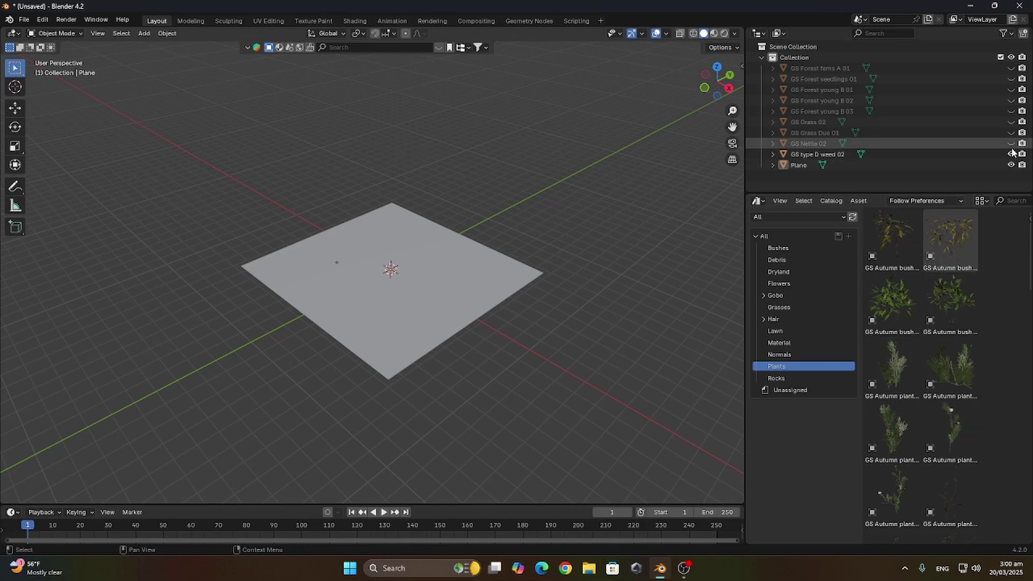
left_click(1011, 144)
left_click(1011, 133)
left_click(1011, 122)
left_click(1011, 111)
left_click(1011, 100)
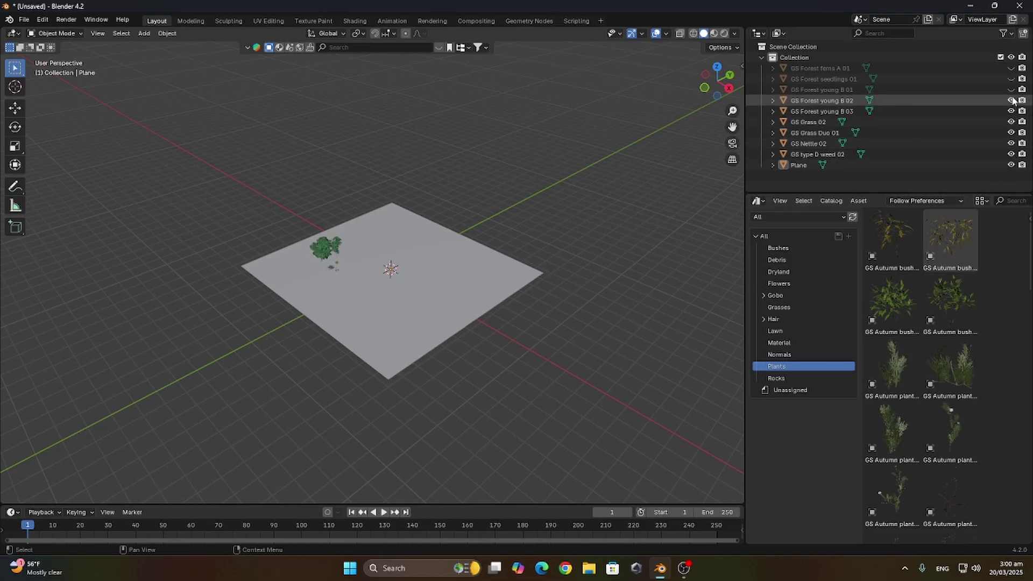
left_click(1010, 90)
left_click(1010, 79)
left_click(1011, 68)
- Hide the ground plane so only the plant models remain in view
left_click(334, 289)
key("h")
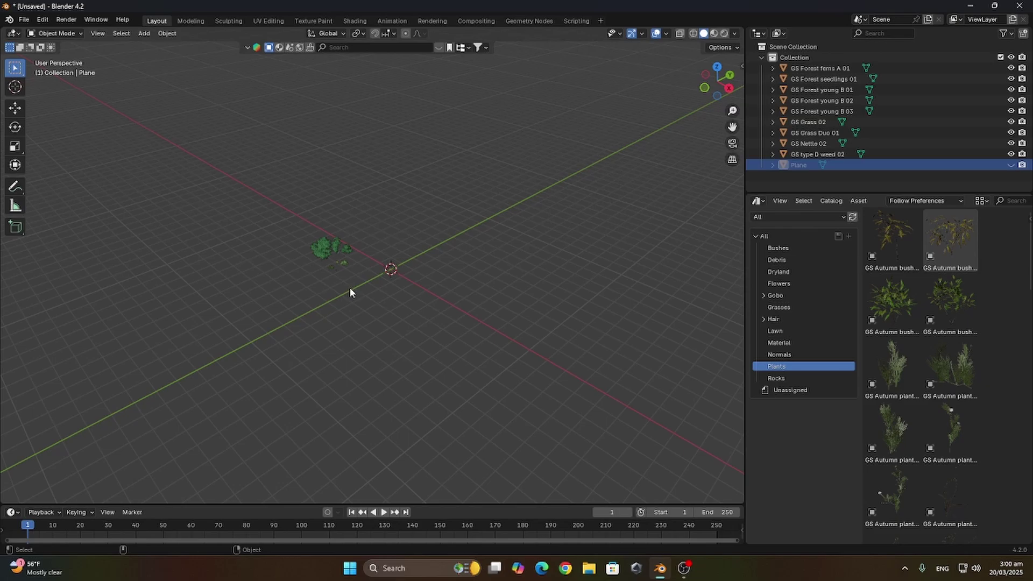
scroll(350, 288, "up", 4)
scroll(383, 250, "up", 6)
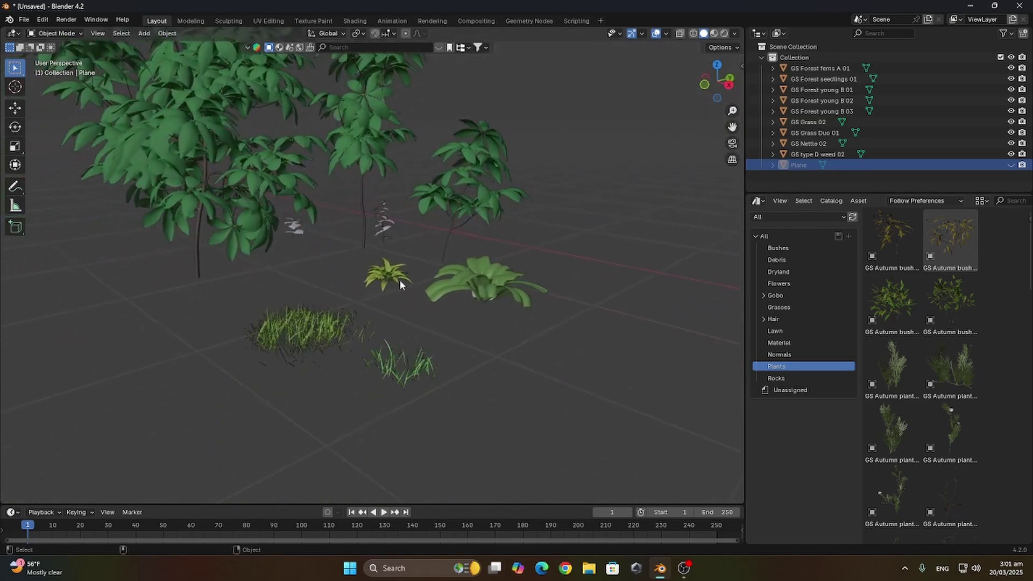
- Review the models by selecting the four small plants, the two grasses and the three young trees as separate groups
left_click(397, 277)
left_click(454, 287, "shift")
left_click(394, 229, "shift")
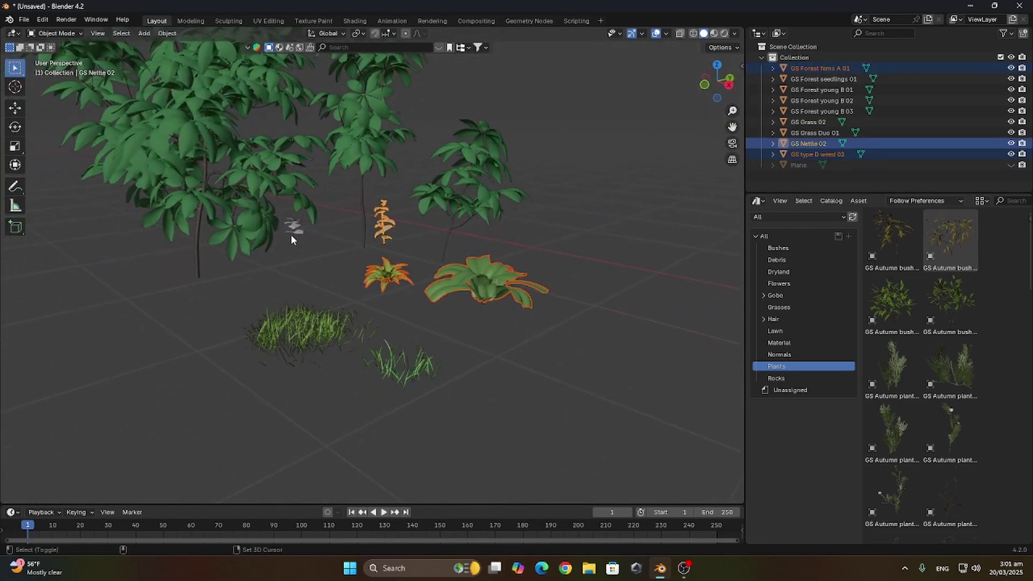
left_click(290, 234, "shift")
left_click(390, 370)
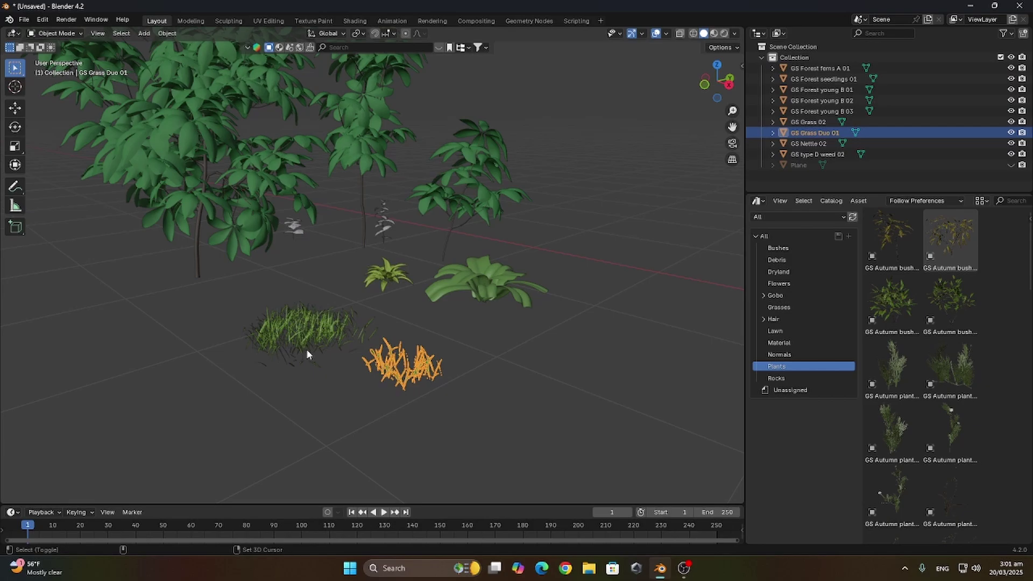
left_click(306, 349, "shift")
left_click(457, 209)
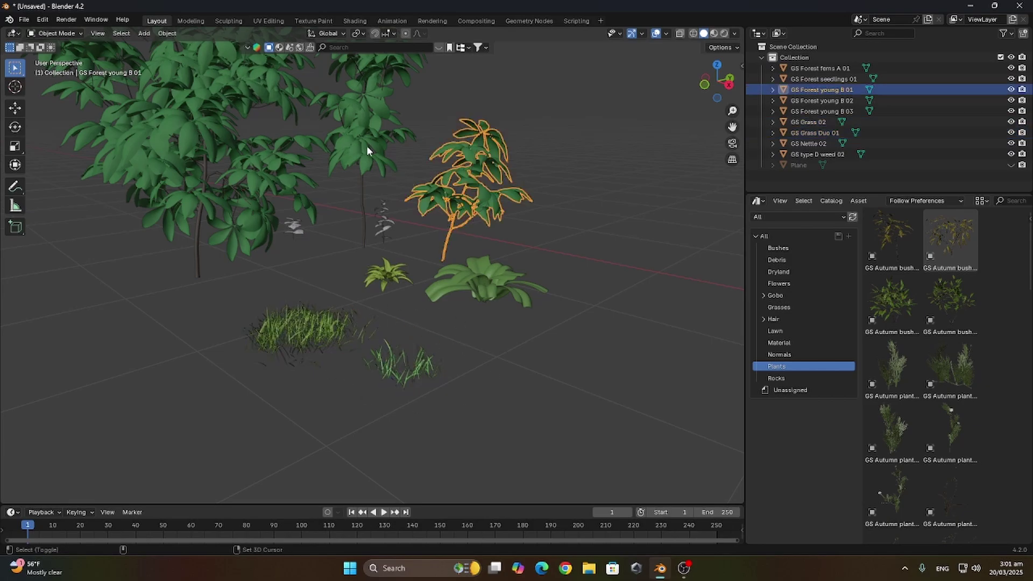
left_click(366, 146, "shift")
left_click(220, 202, "shift")
middle_click_drag(369, 196, 352, 234)
scroll(353, 234, "down", 3)
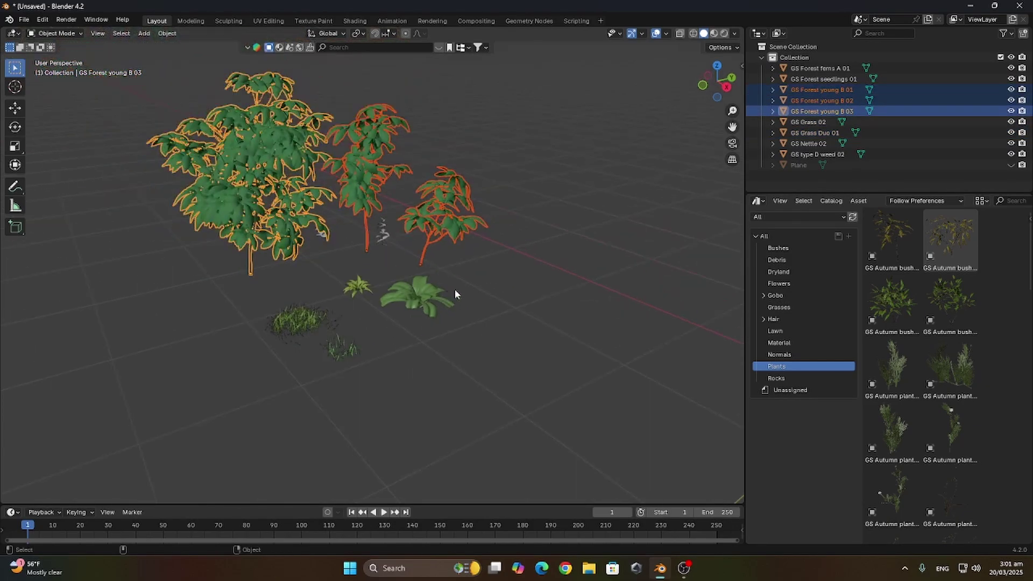
left_click(506, 297)
- Move the three GS Forest young B trees into a new collection named Trees
left_click(450, 212)
left_click(365, 183, "shift")
left_click(301, 211, "shift")
key("m")
left_click(453, 226)
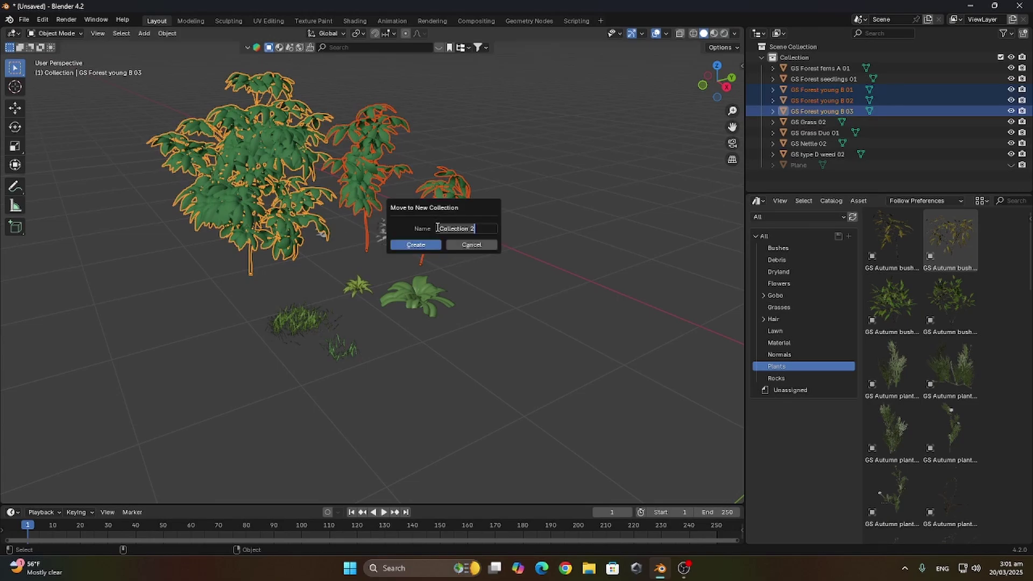
type("TR")
key("Return")
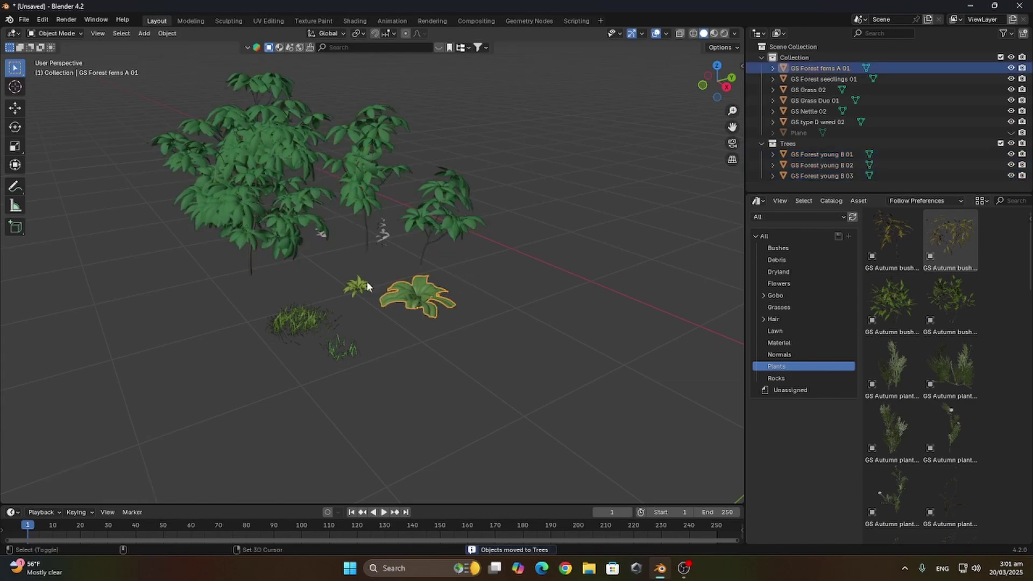
- Move the four small plants into a new collection named plants and the two grass models into one named grass
scroll(367, 280, "up", 2)
right_click(343, 273)
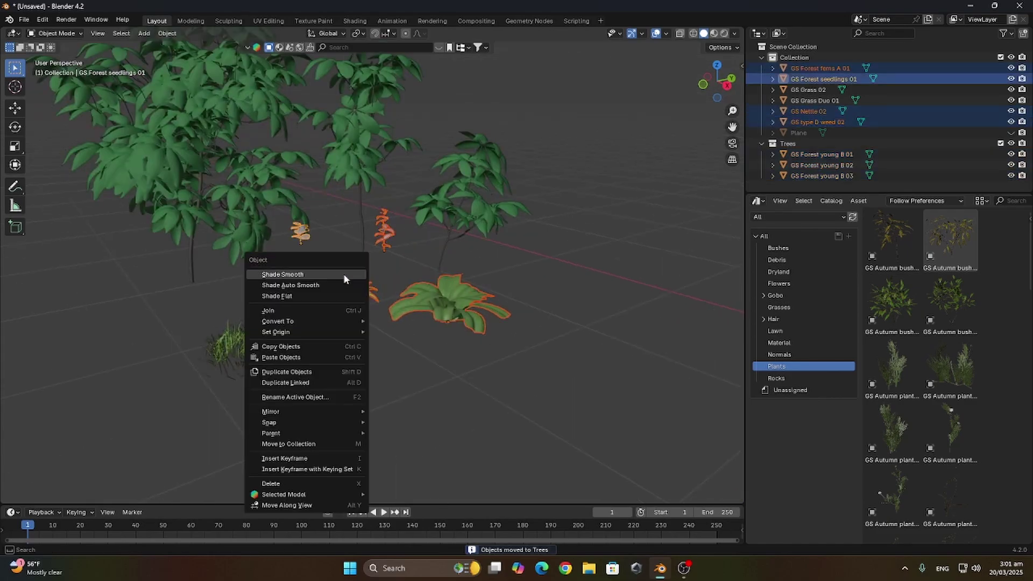
left_click(344, 276)
type("plants")
key("Return")
left_click(328, 384)
left_click(323, 336, "shift")
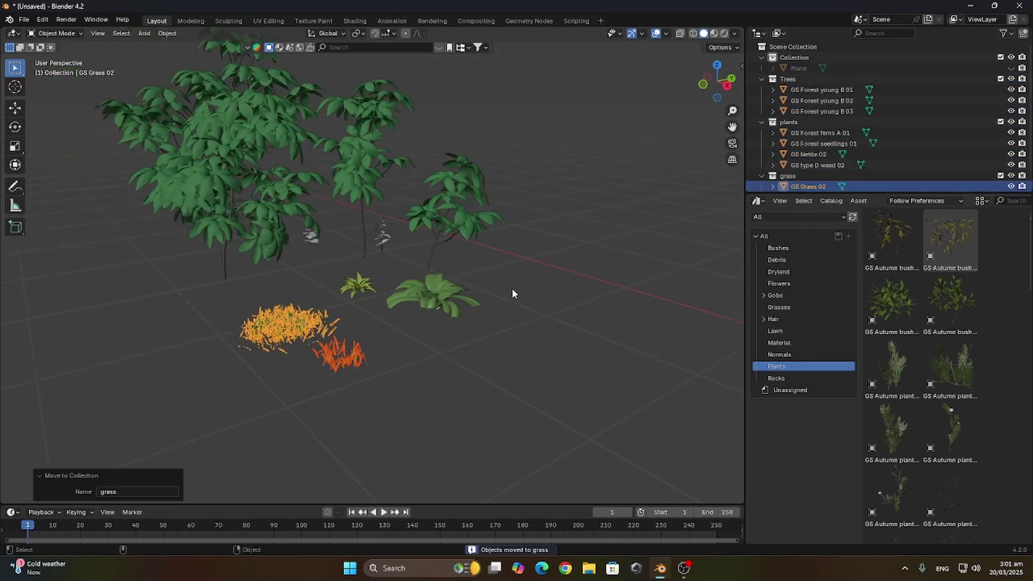
- Hide all the plant models and reveal every hidden object again, including the ground plane
key("a")
scroll(631, 252, "down", 10)
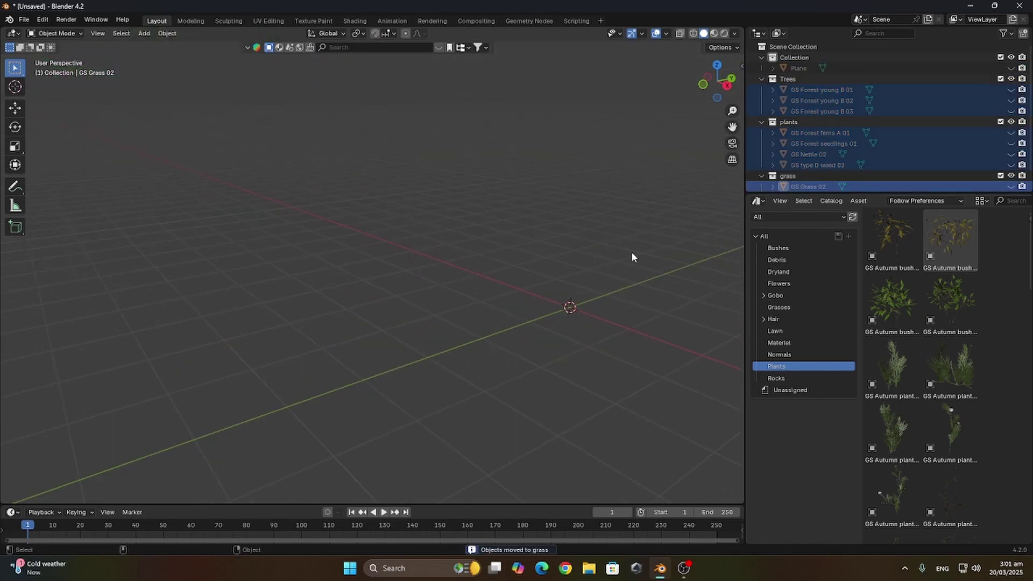
middle_click_drag(631, 252, 409, 298)
key("alt+h")
left_click(517, 319)
scroll(554, 341, "up", 3)
scroll(401, 307, "up", 2)
scroll(401, 306, "down", 5)
left_click(473, 296)
scroll(455, 316, "up", 2)
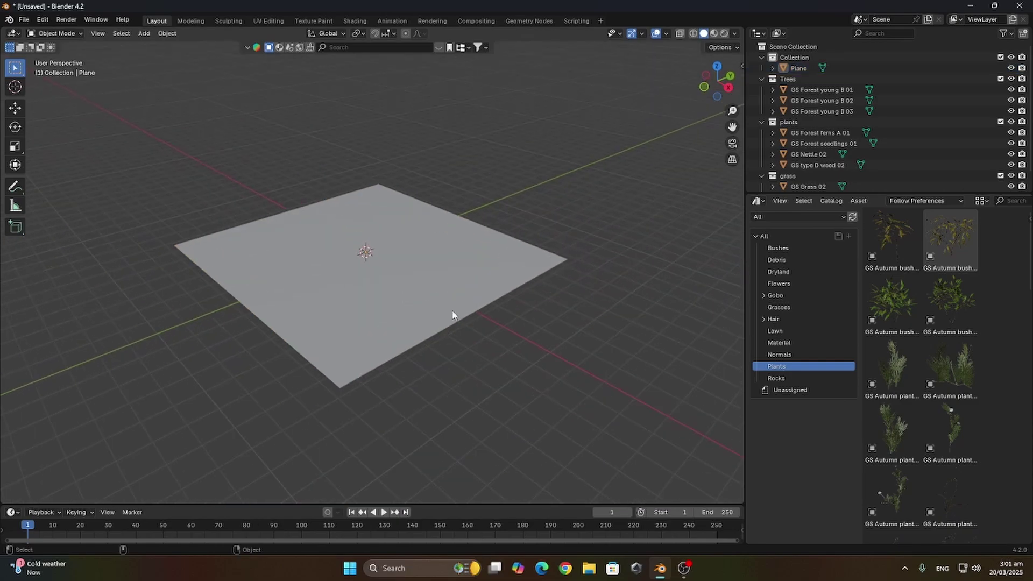
- Subdivide the plane's mesh with 20 cuts
left_click(409, 294)
key("Tab")
right_click(384, 288)
left_click(330, 286)
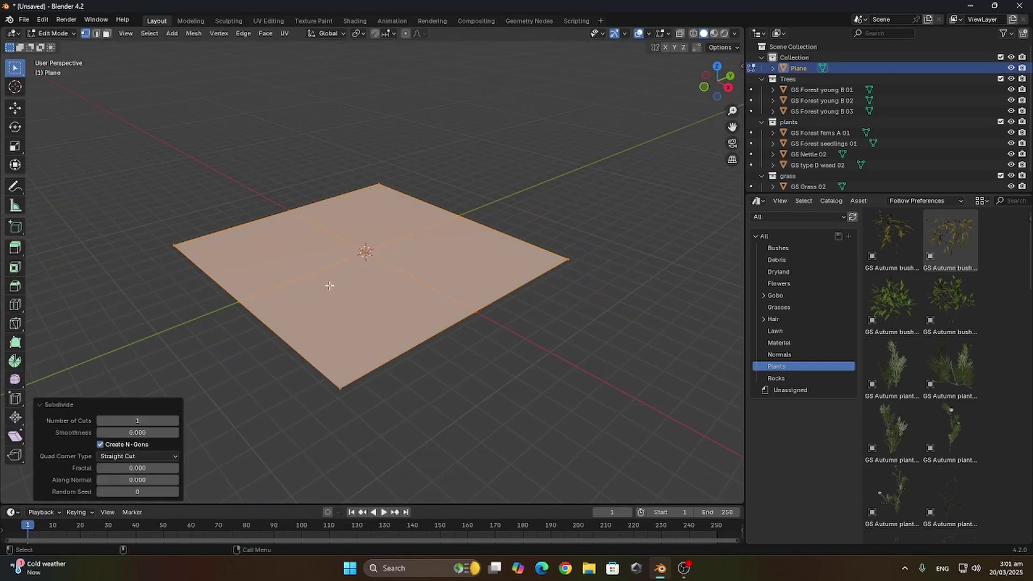
left_click(141, 419)
type("20")
key("Return")
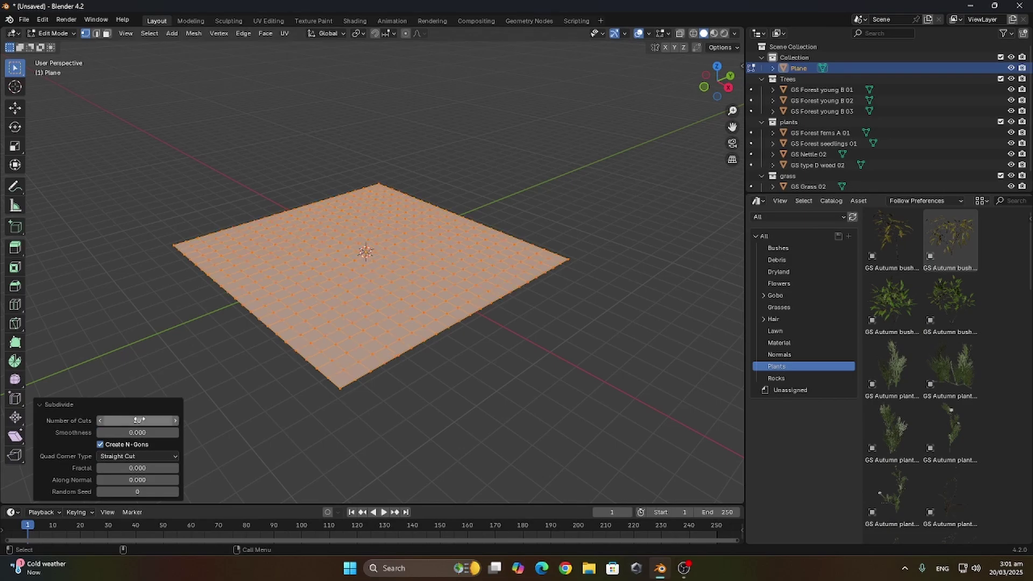
- Set the subdivision's number of cuts to 50 and return the plane to Object Mode
left_click(141, 419)
type("50")
key("Return")
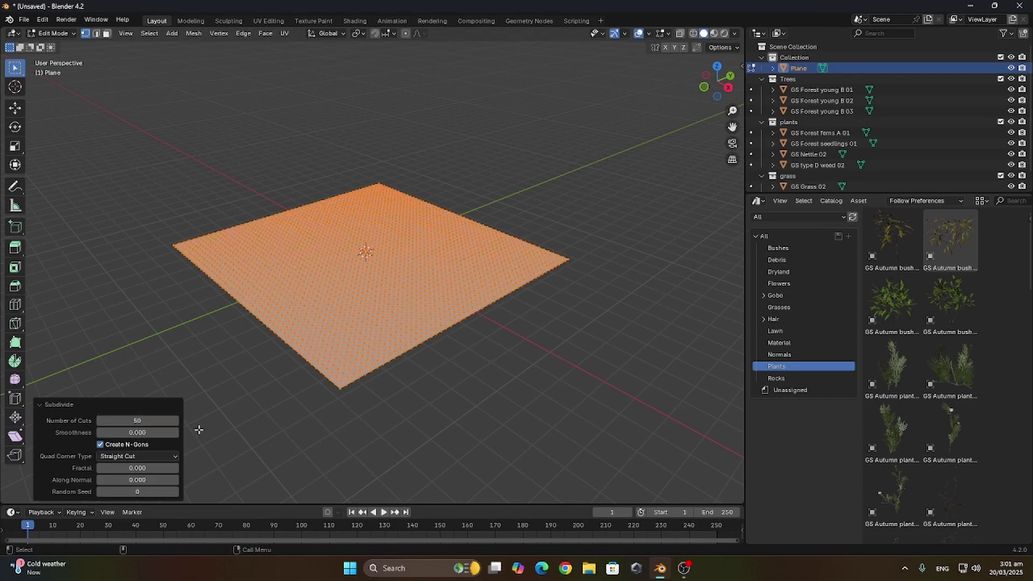
key("Tab")
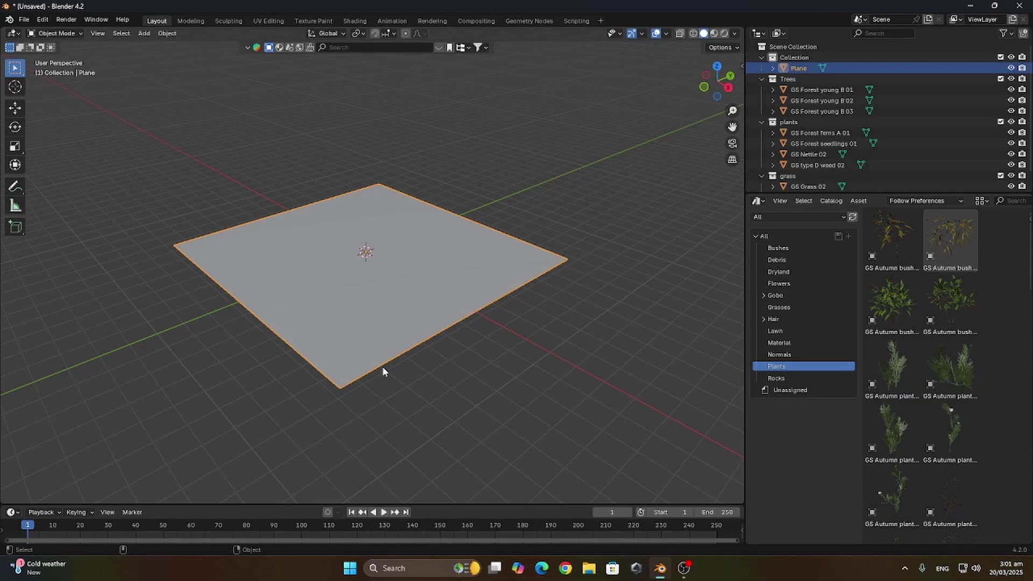
- Raise a hill near the plane's back corner by about 0.91 m in Z, using proportional editing about 5.56 m in size
scroll(395, 323, "up", 3)
left_click(54, 34)
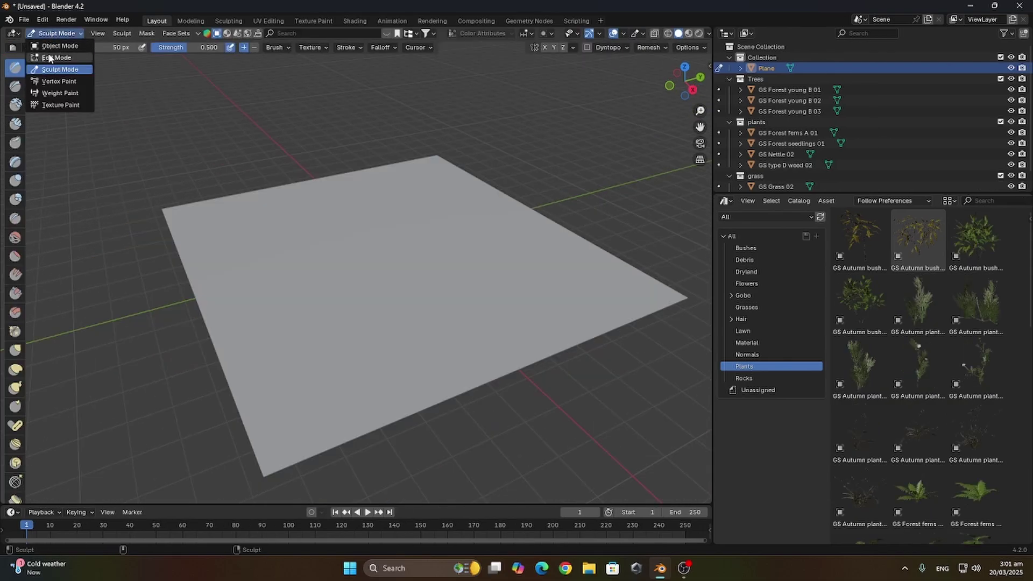
left_click(49, 59)
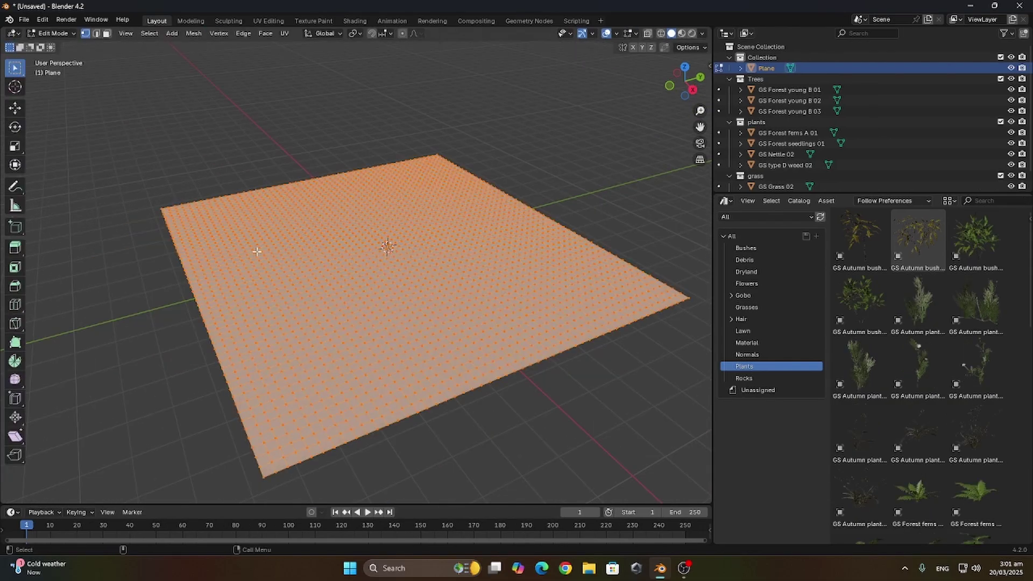
key("alt+a")
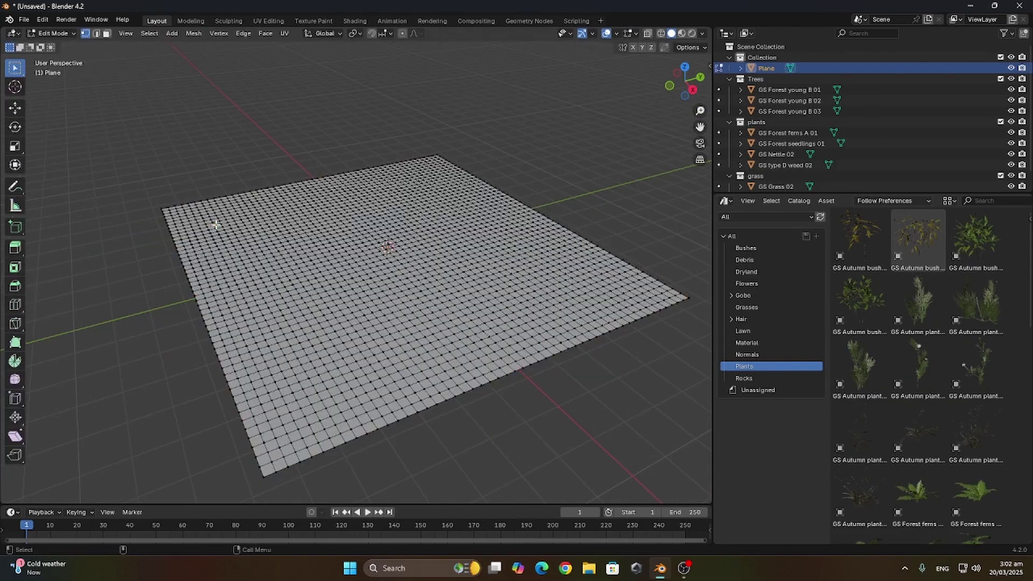
left_click(402, 33)
key("g")
key("z")
scroll(299, 158, "down", 4)
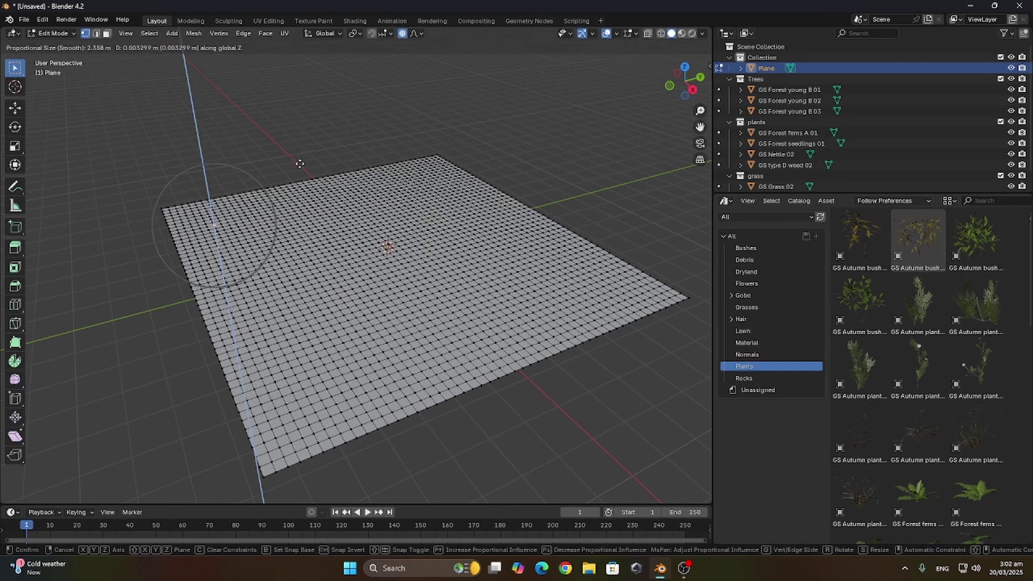
scroll(302, 141, "down", 3)
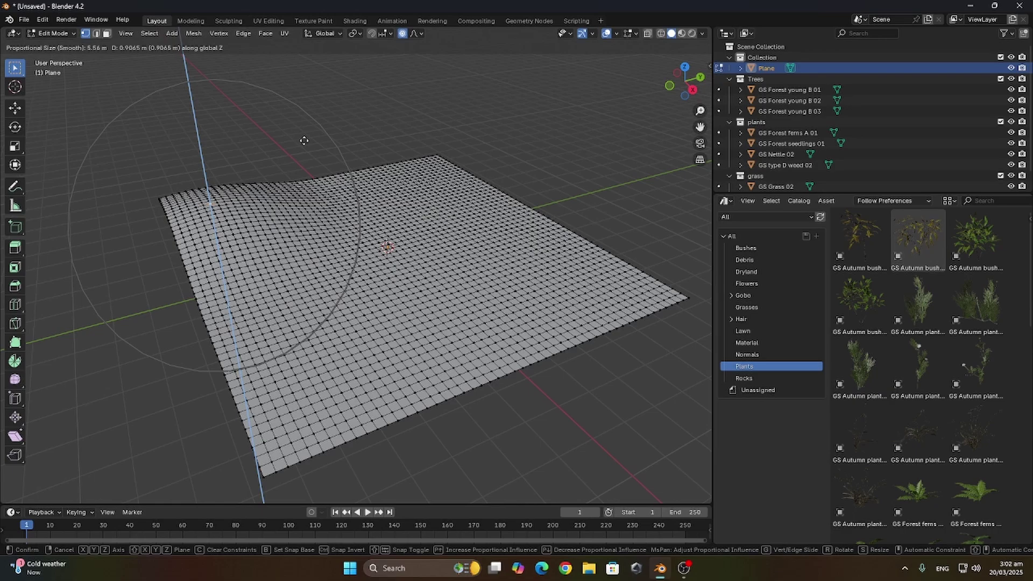
left_click(303, 141)
- Lower the terrain near the side opposite the hill by about 0.42 m in Z with proportional editing
left_click(582, 277)
key("g")
key("z")
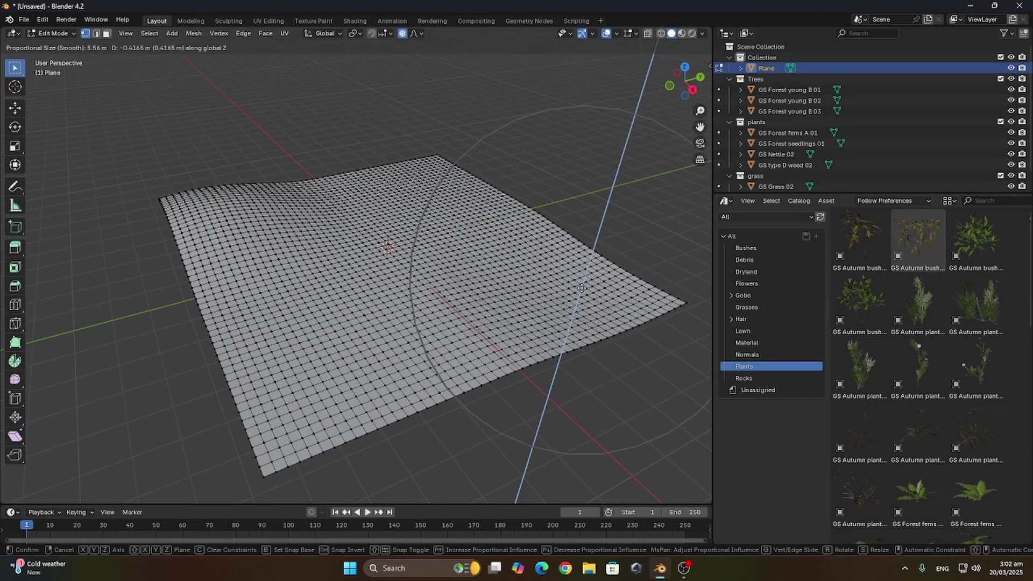
left_click(583, 291)
- Raise the terrain's far edge slightly along Z with proportional editing to form a gentle second rise
middle_click_drag(475, 283, 446, 250)
key("g")
key("z")
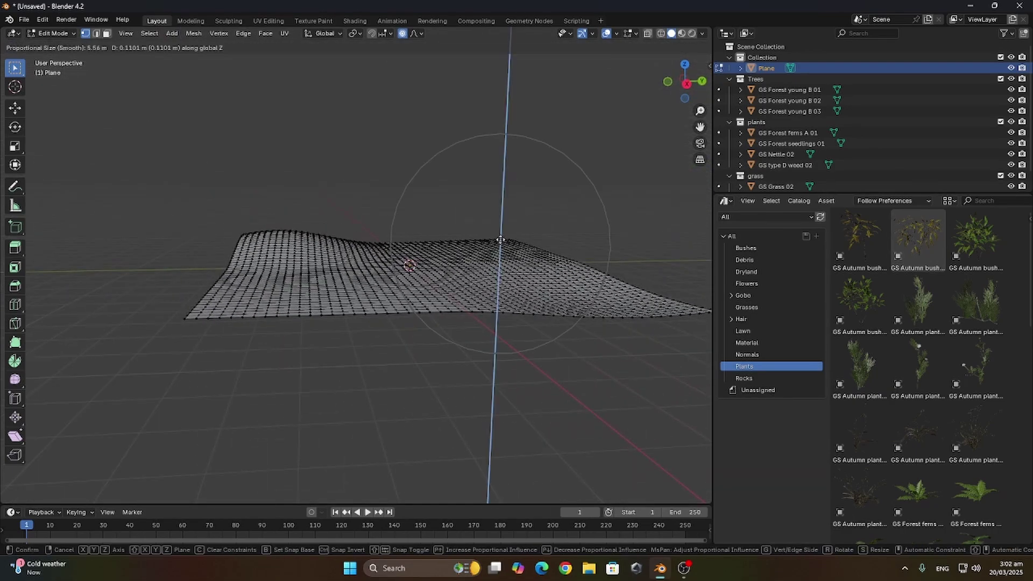
left_click(470, 250)
- Lower the terrain near its front corner slightly along Z with proportional editing and return to Object Mode
left_click(257, 307)
key("g")
key("z")
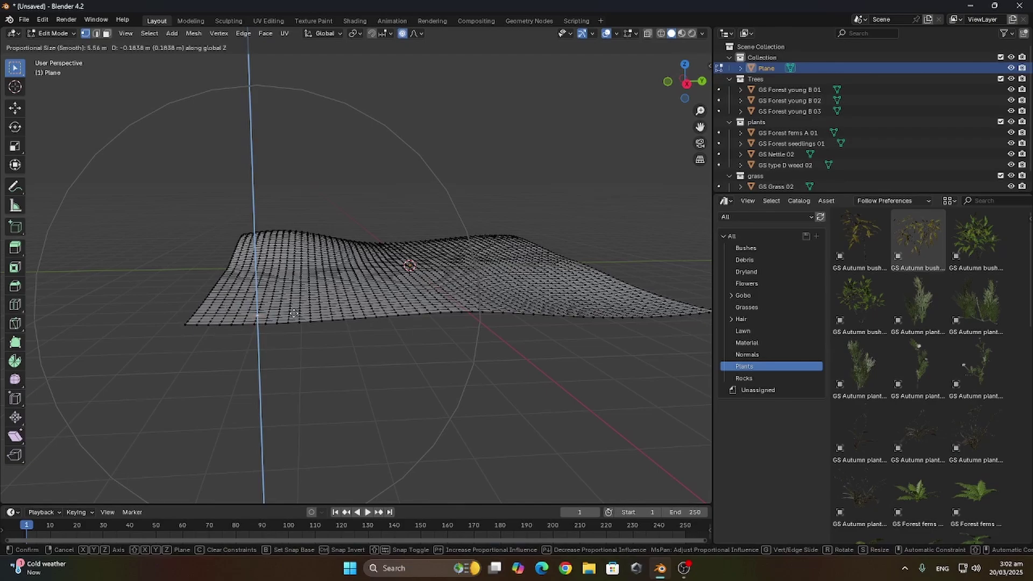
left_click(258, 324)
key("Tab")
mouse_move(357, 318)
middle_mouse_down()
mouse_move(476, 305)
mouse_move(399, 316)
mouse_move(436, 309)
mouse_move(413, 292)
mouse_move(505, 313)
middle_mouse_up()
- Save the scene as enviroment1.blend in the F:\blender\Perume folder
key("ctrl+s")
left_click(433, 224)
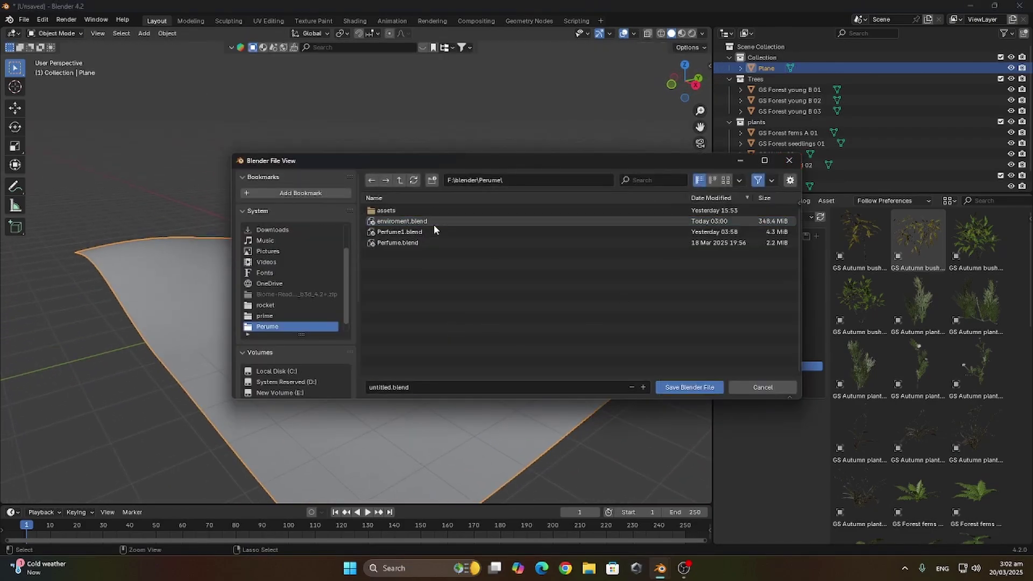
left_click(686, 387)
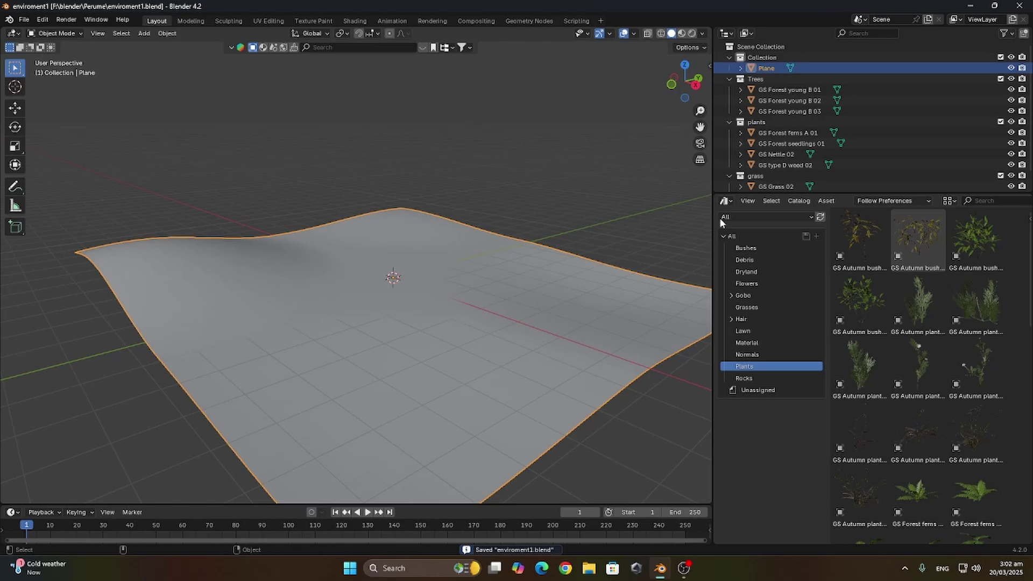
- Replace the Asset Browser with the Geometry Node Editor and widen that area
left_click(726, 200)
left_click(392, 293)
left_click_drag(713, 258, 626, 258)
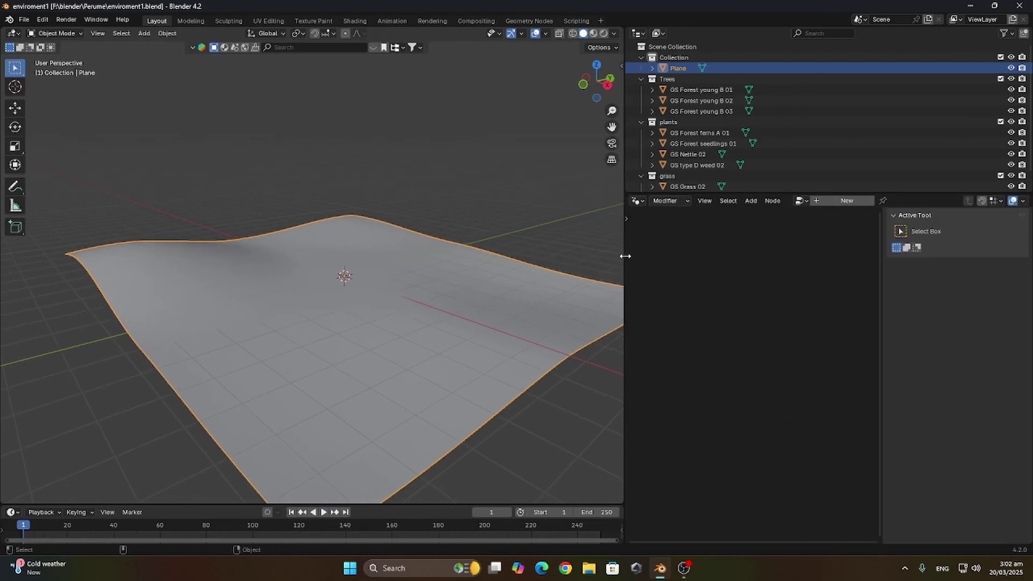
- Create a new geometry node tree on the plane and move the Group Input node away from Group Output to make room
left_click(829, 202)
scroll(786, 366, "up", 5)
middle_click_drag(709, 447, 751, 358)
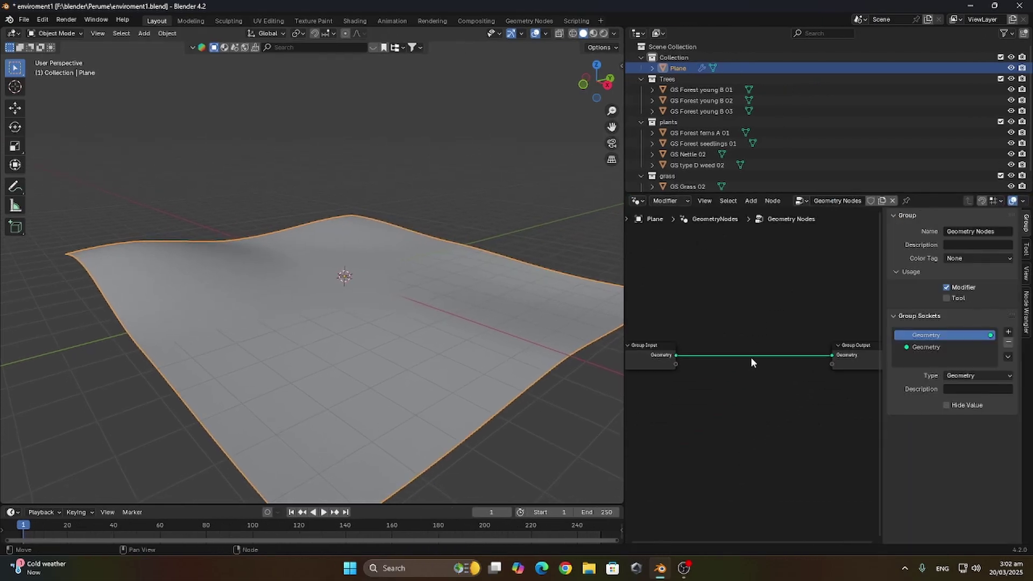
scroll(692, 375, "down", 3)
left_click_drag(666, 365, 650, 362)
middle_click_drag(679, 379, 703, 334)
left_click_drag(689, 317, 649, 317)
left_click(721, 343)
- Add a Distribute Points on Faces node below the link between Group Input and Group Output
key("shift+a")
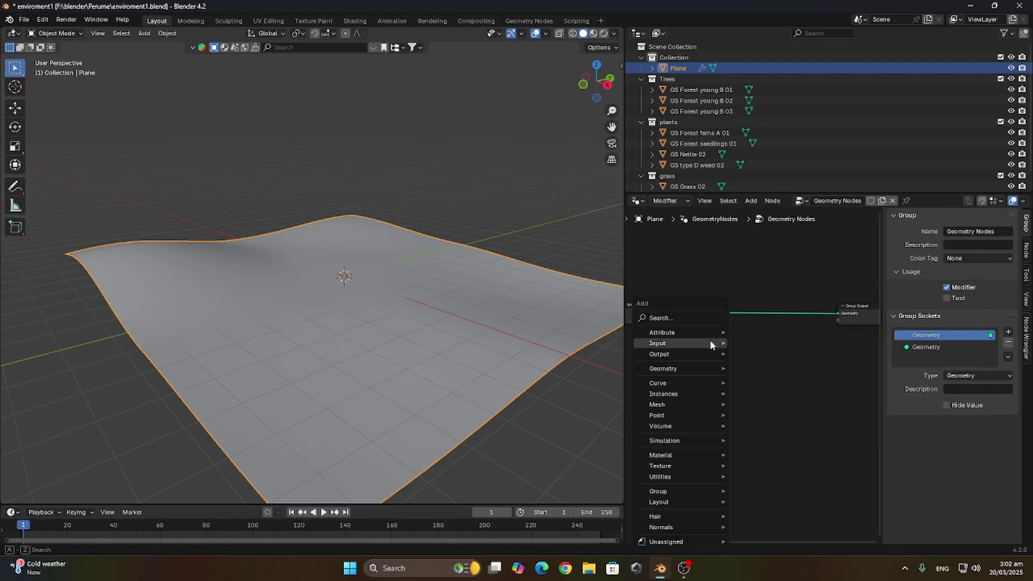
mouse_move(688, 397)
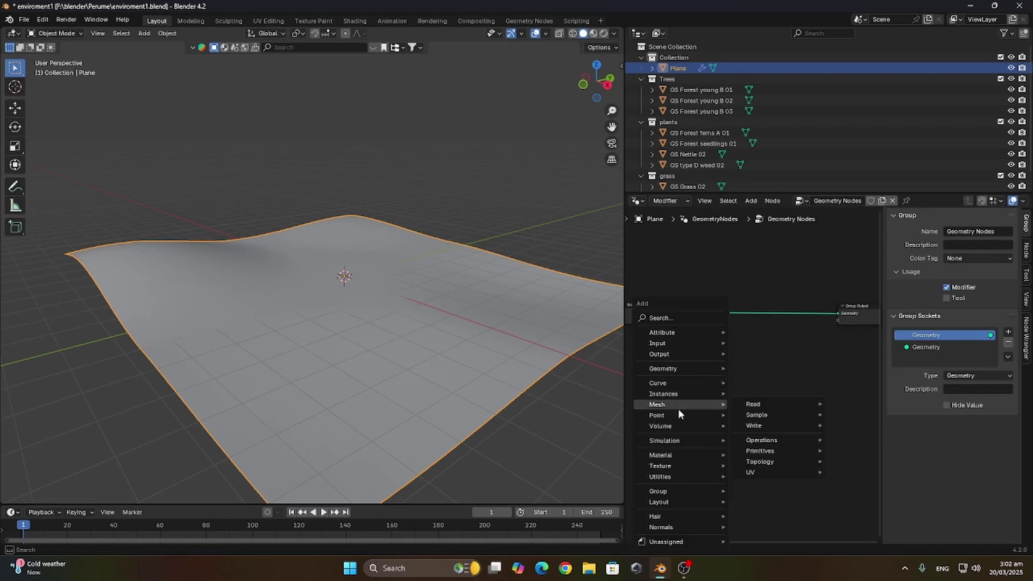
mouse_move(676, 415)
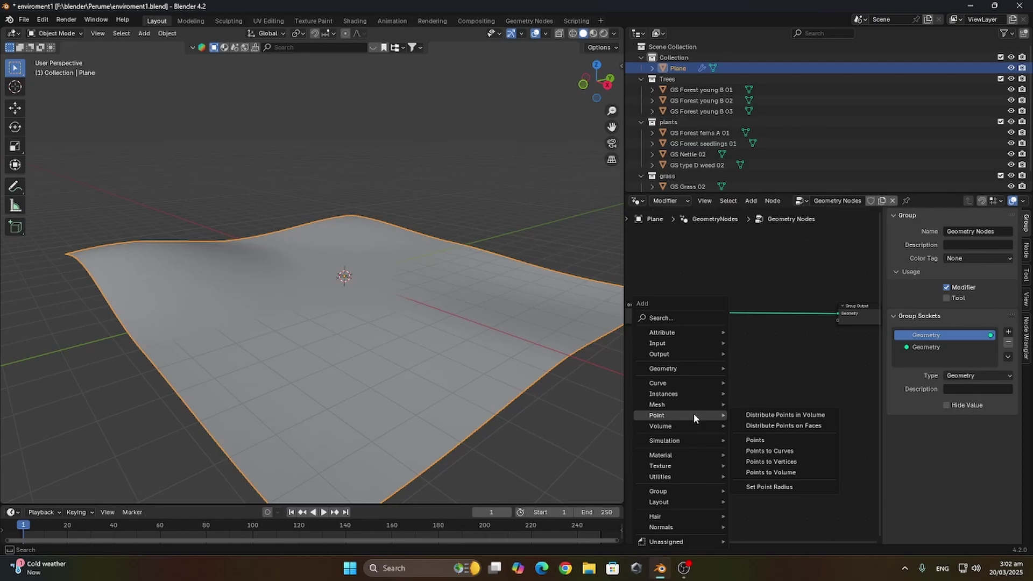
left_click(753, 426)
left_click(715, 330)
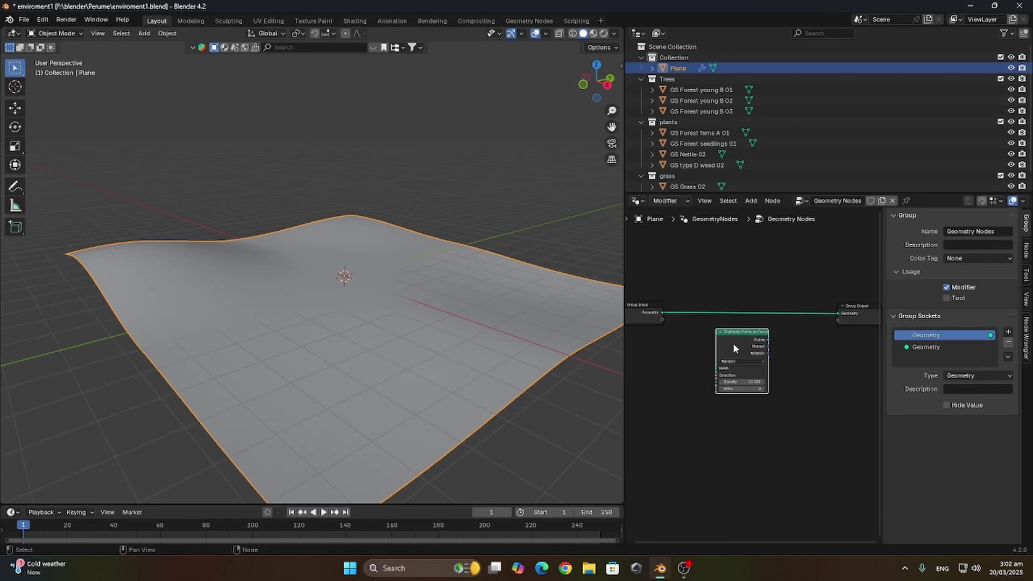
- Insert the Distribute Points on Faces node into the link between Group Input and Group Output
scroll(765, 383, "up", 1)
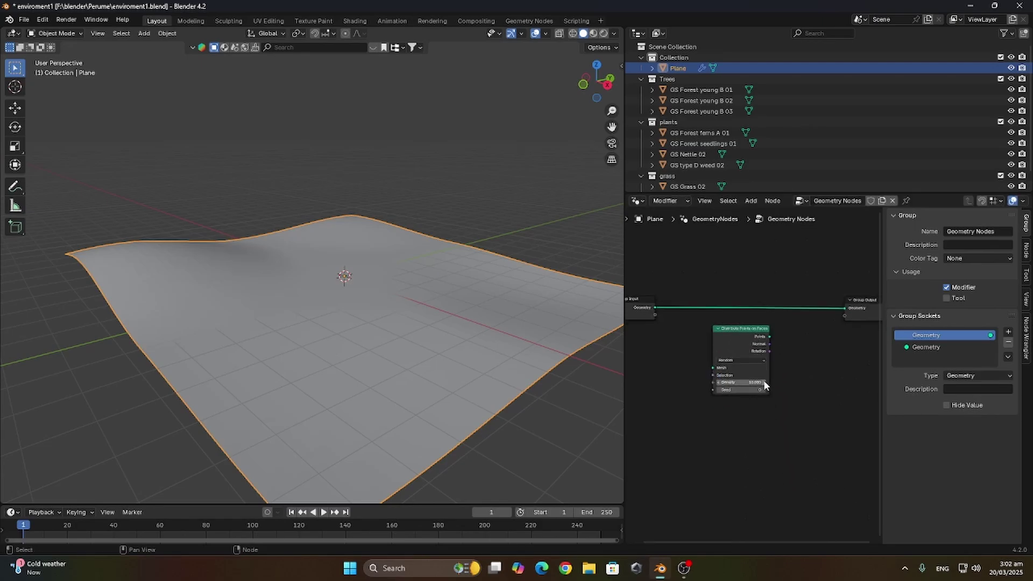
scroll(765, 383, "up", 4)
middle_click_drag(765, 383, 797, 395)
left_click_drag(767, 338, 753, 290)
scroll(754, 290, "down", 1)
scroll(390, 237, "down", 3)
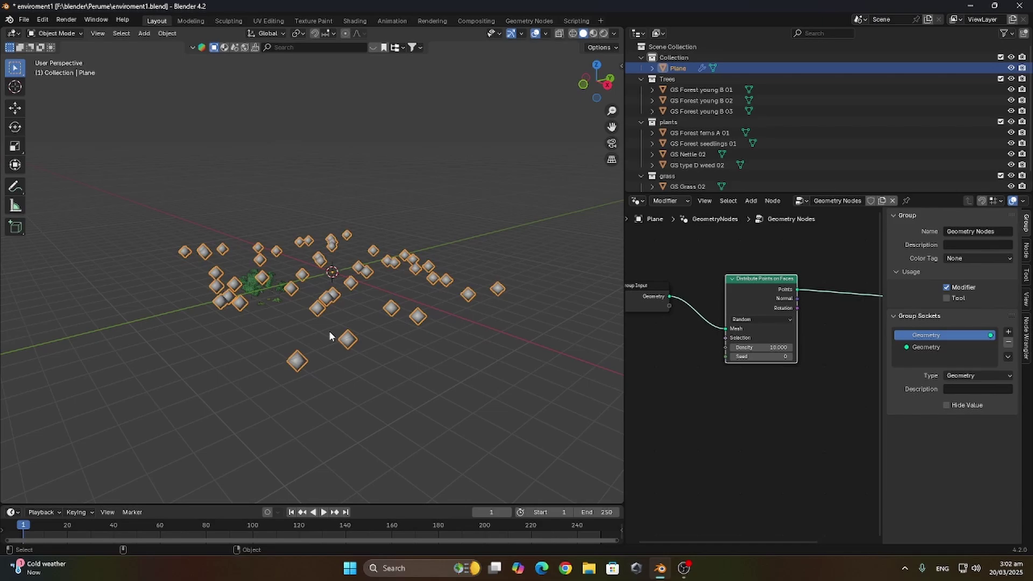
middle_click_drag(490, 353, 431, 317)
scroll(730, 380, "down", 3)
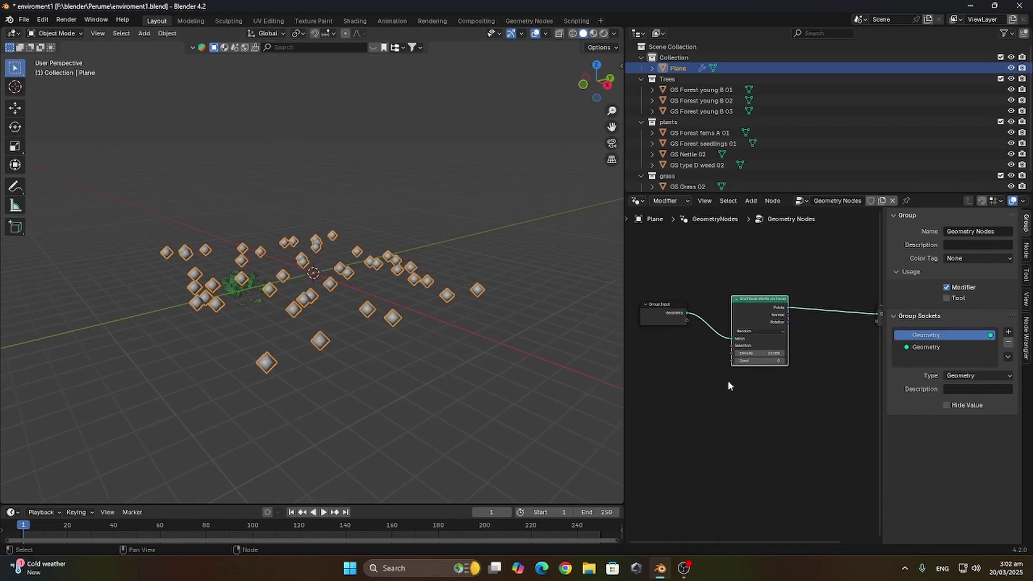
- Insert an Instance on Points node between Distribute Points on Faces and Group Output, and space the nodes apart
middle_click_drag(783, 355, 724, 349)
left_click_drag(706, 304, 691, 332)
key("shift+a")
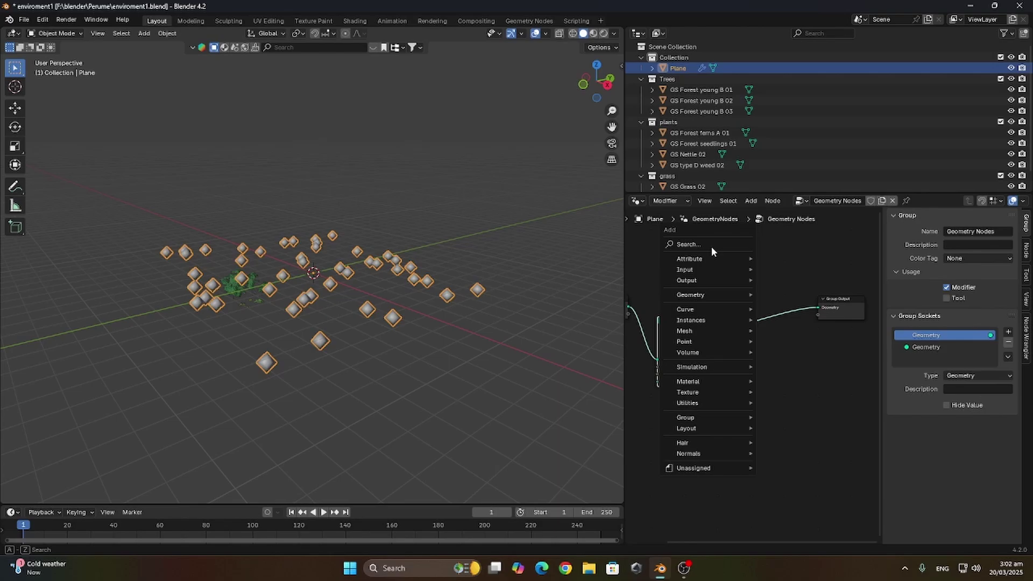
left_click(711, 246)
type("instance")
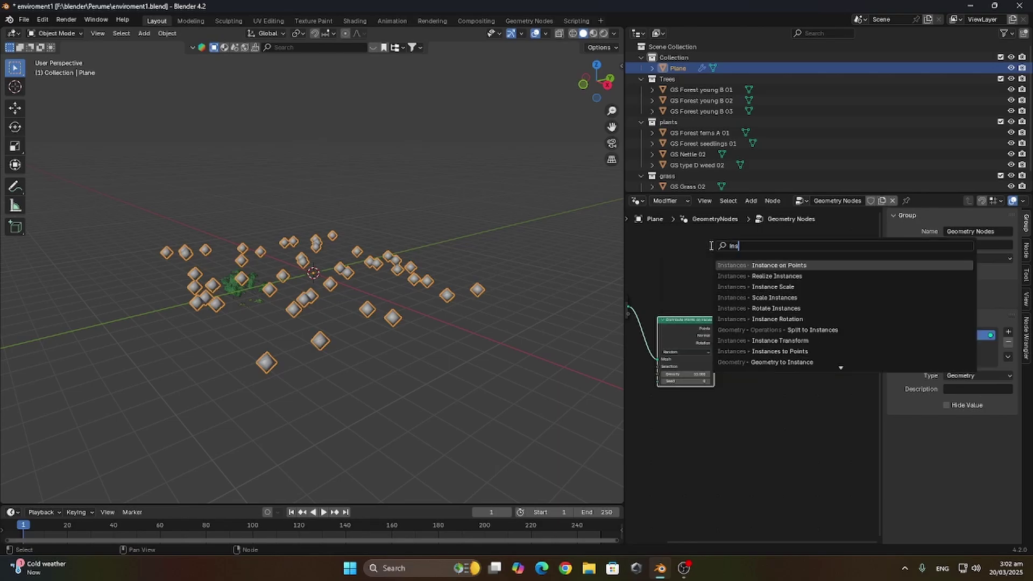
key("Return")
left_click(752, 312)
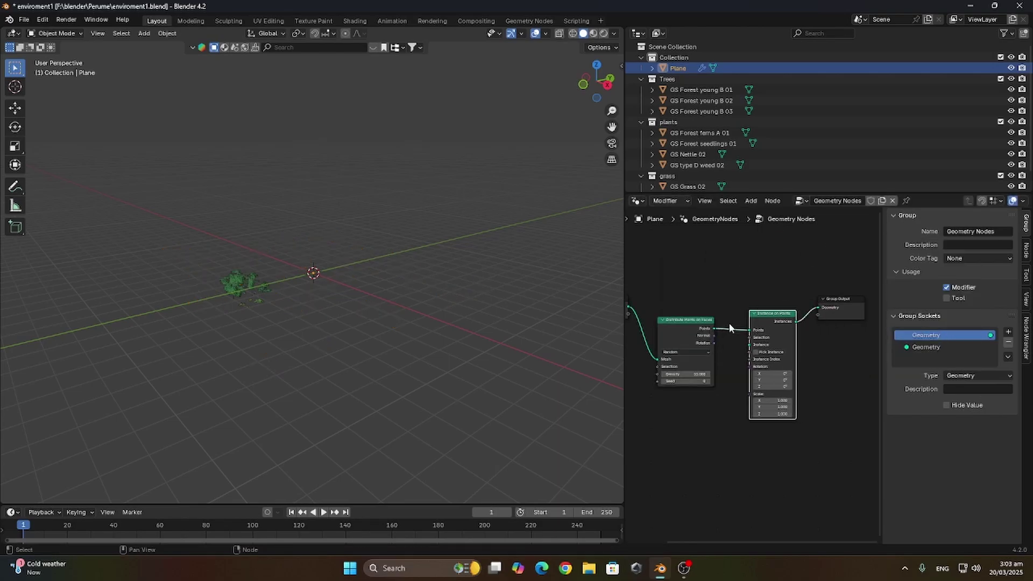
left_click_drag(779, 318, 768, 329)
left_click_drag(677, 331, 671, 351)
left_click_drag(756, 327, 756, 339)
scroll(750, 344, "up", 1)
middle_click_drag(657, 337, 690, 332)
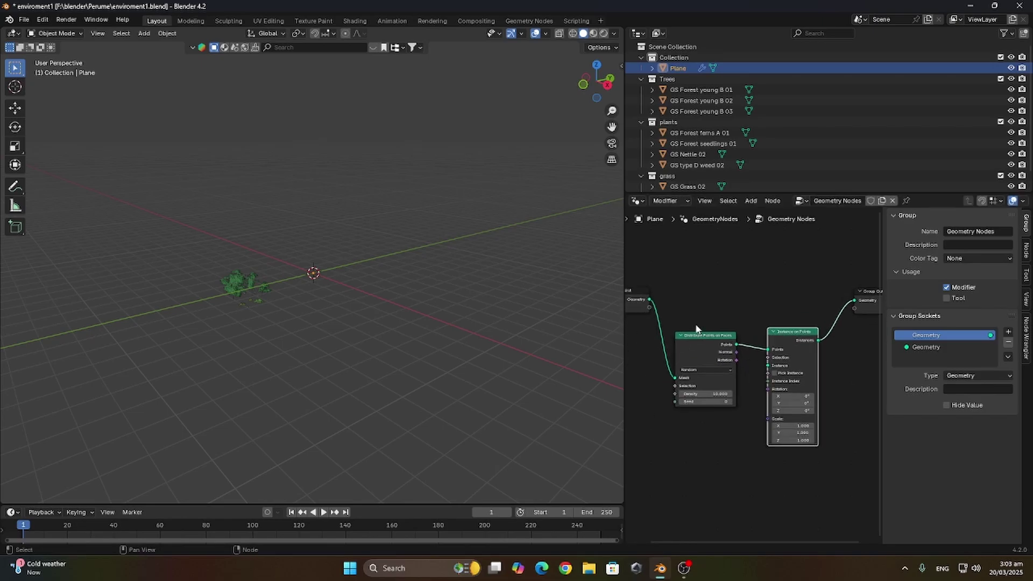
- Insert a Join Geometry node before Group Output and link the Group Input geometry into it
key("shift+a")
left_click(712, 298)
type("join")
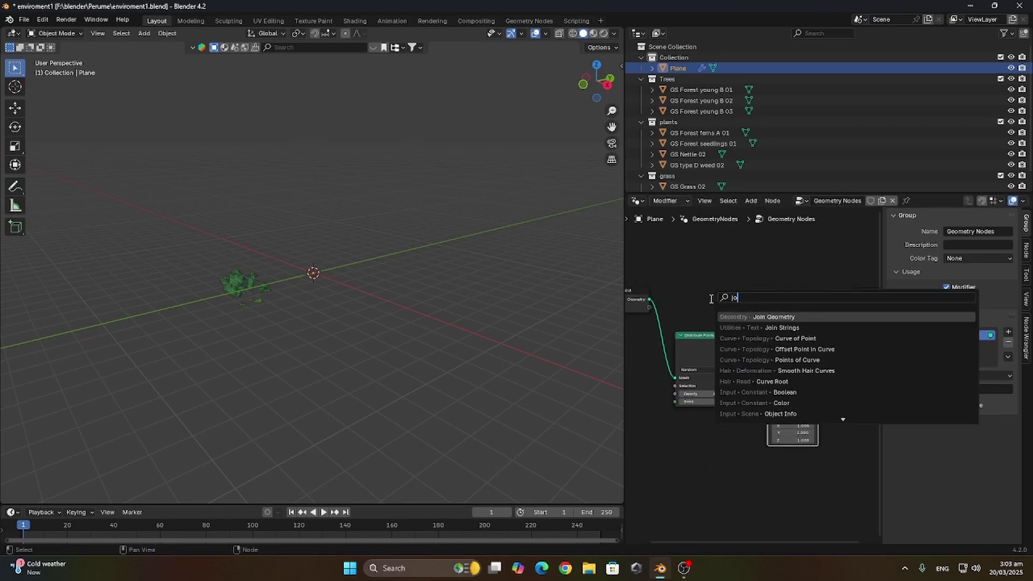
key("Return")
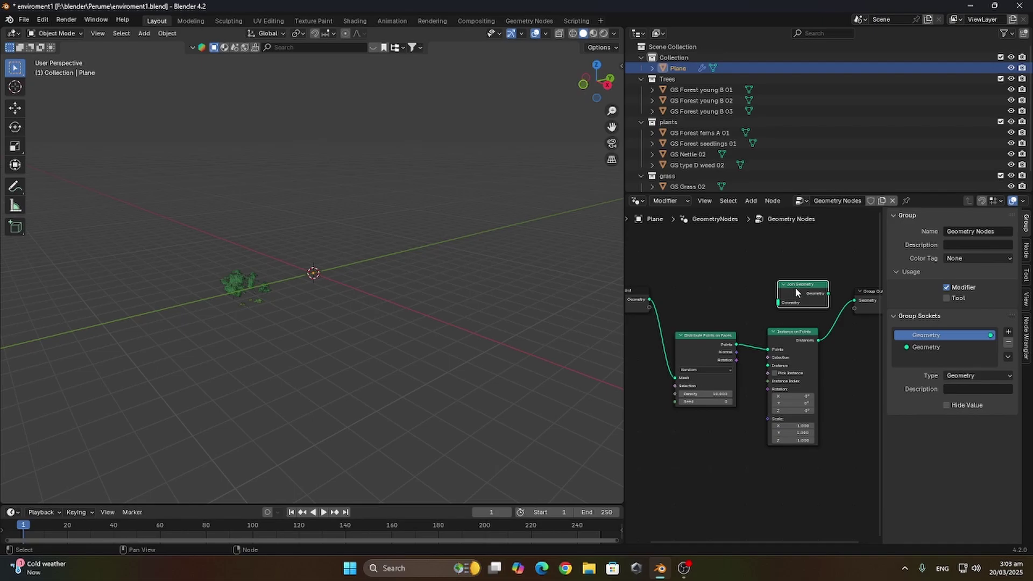
left_click(831, 298)
left_click_drag(718, 314, 832, 320)
scroll(790, 373, "down", 1)
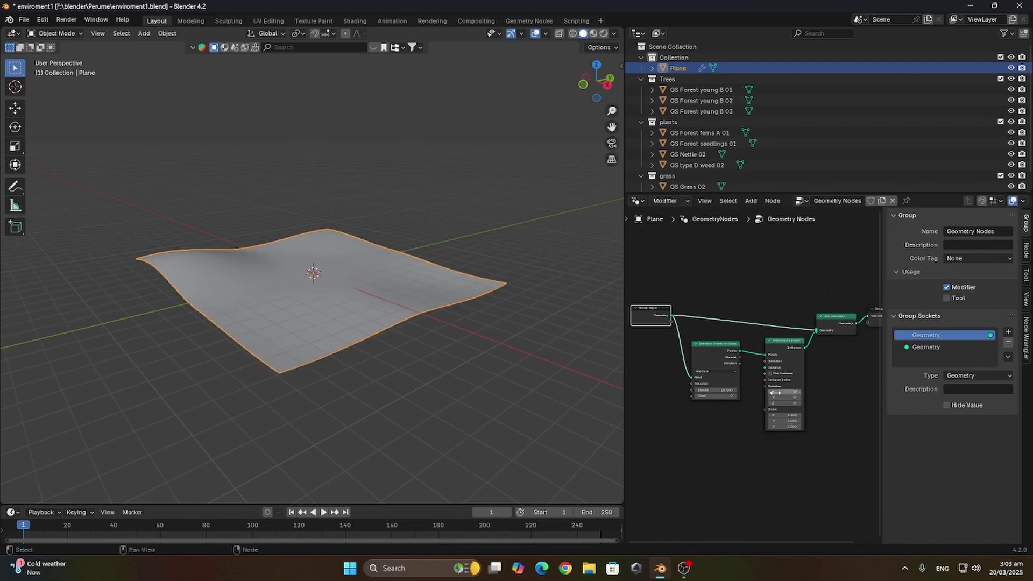
- Add a Collection Info node feeding the Instance input of Instance on Points and assign the Trees collection to it
scroll(776, 383, "up", 2)
left_click_drag(773, 361, 712, 466)
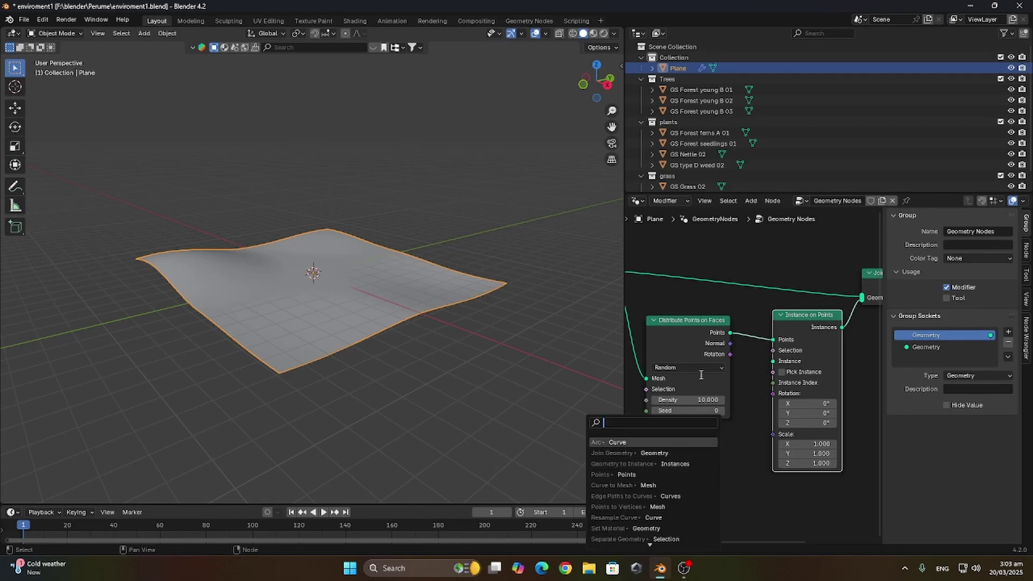
type("collection info")
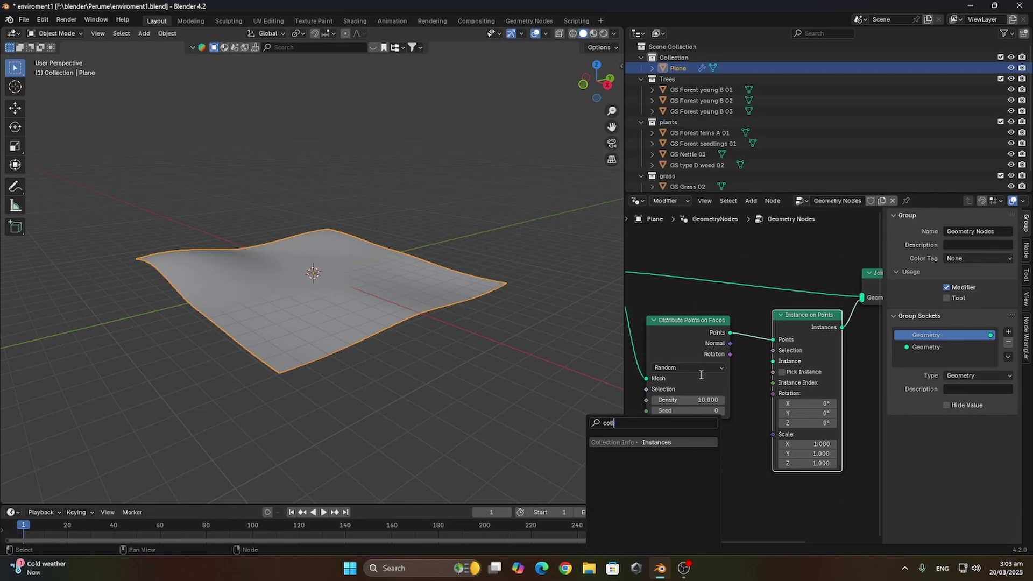
key("Return")
left_click(699, 374)
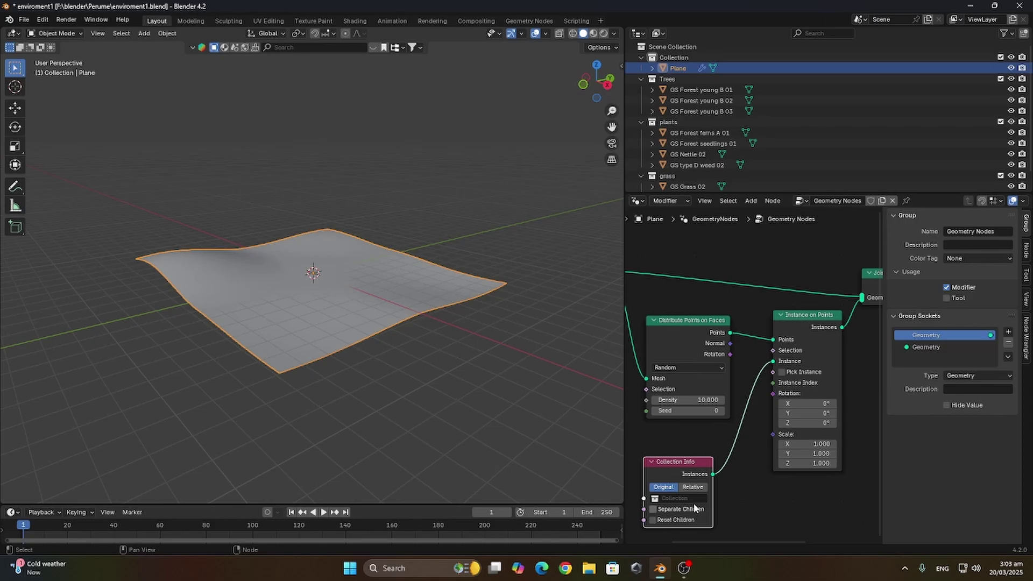
middle_click_drag(695, 504, 720, 461)
left_click(726, 455)
left_click(698, 382)
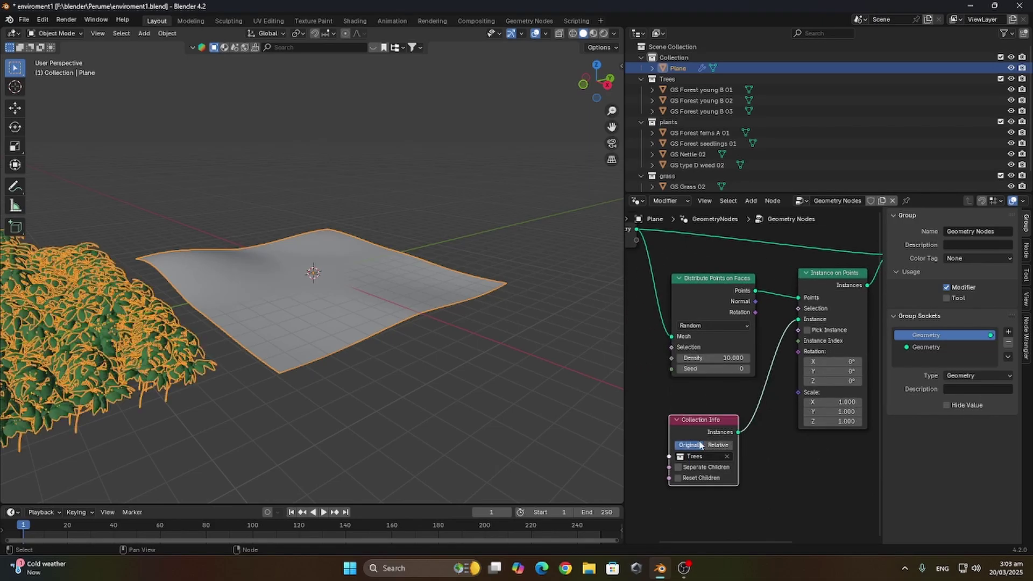
- Enable Separate Children and Reset Children on the Collection Info node
middle_click_drag(306, 350, 358, 344)
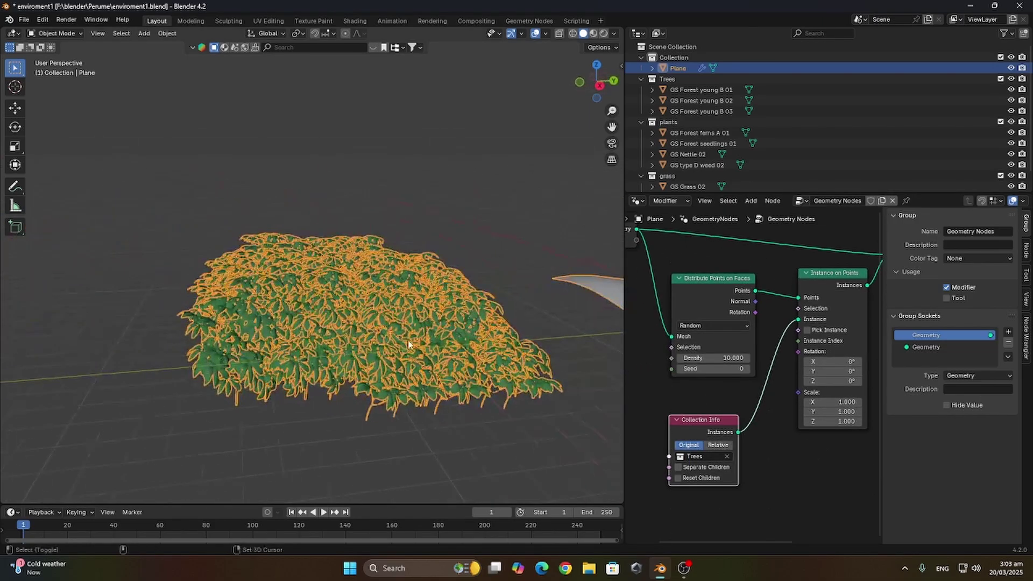
middle_click_drag(538, 449, 334, 433, "shift")
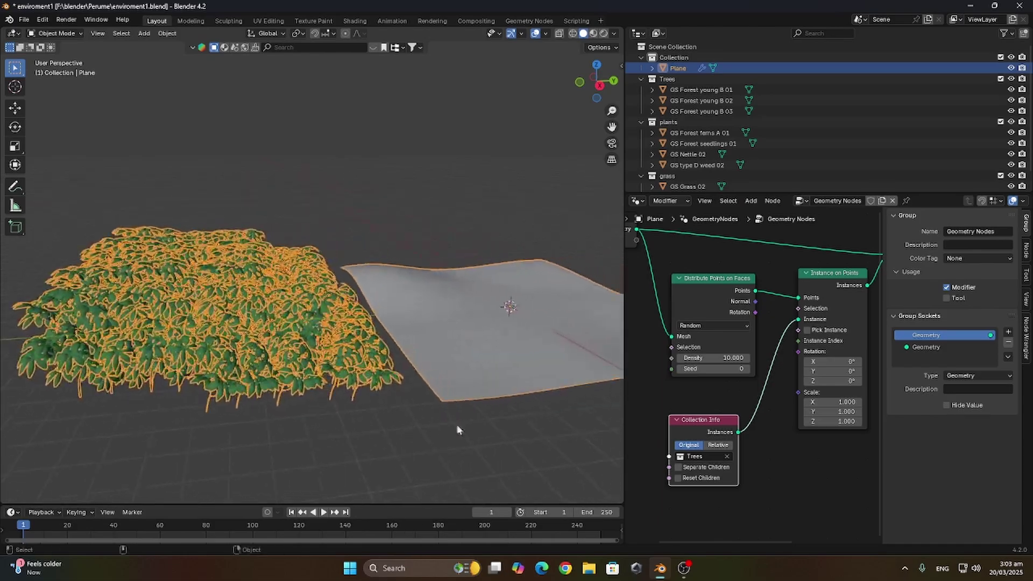
left_click(678, 478)
middle_click_drag(576, 441, 433, 328)
scroll(433, 228, "down", 3)
middle_click_drag(594, 232, 599, 298)
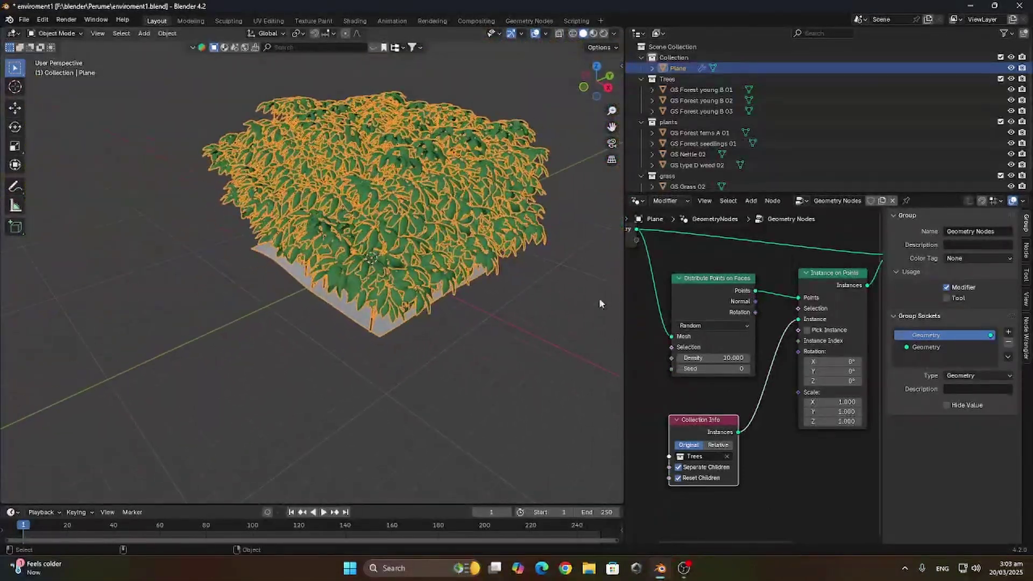
- Switch the point distribution method to Poisson Disk and set Distance Min to 0.78 m
left_click(685, 326)
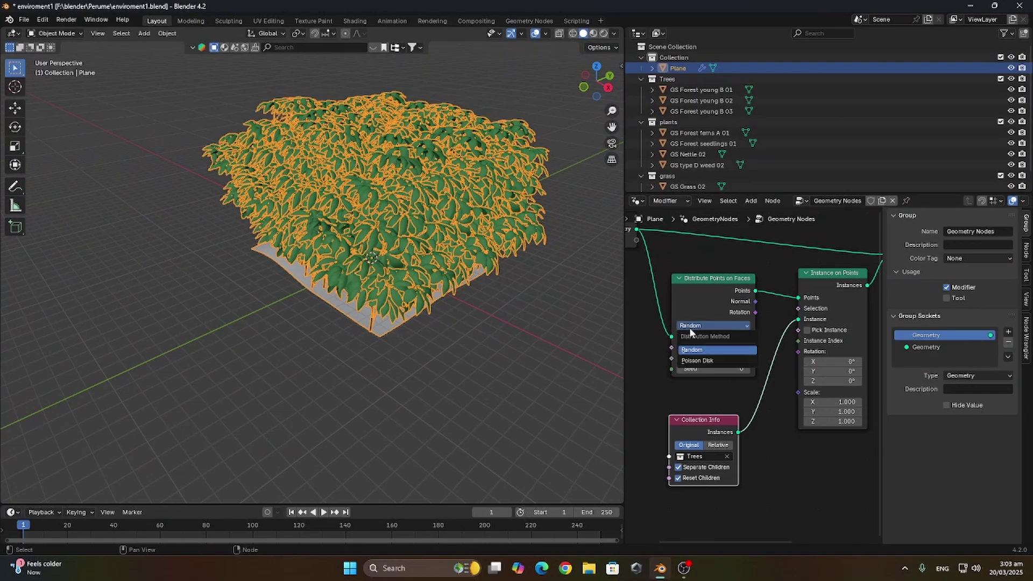
left_click(696, 362)
left_click(696, 362)
type("0.8")
key("Return")
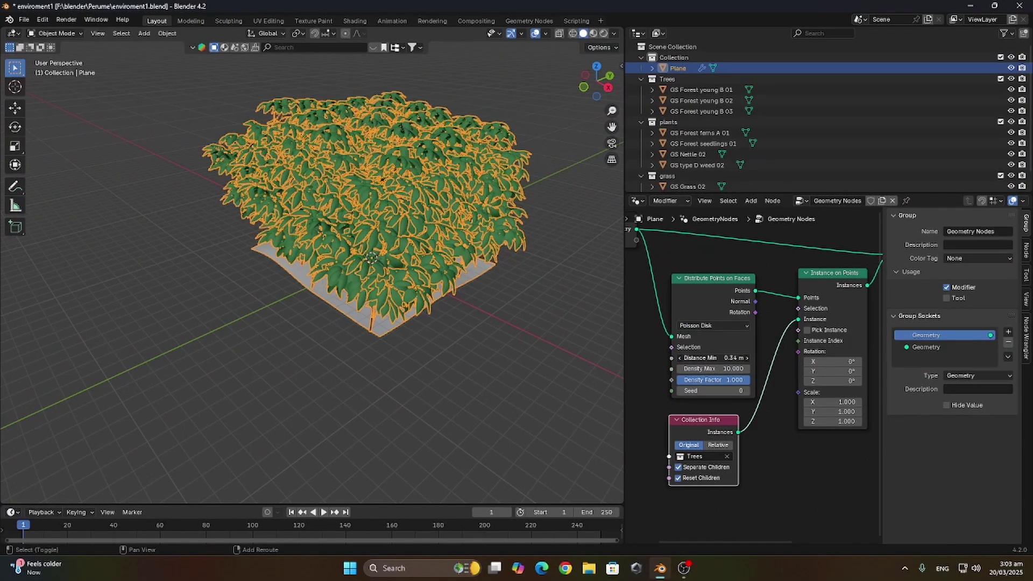
mouse_move(713, 357)
left_mouse_down("shift")
mouse_move(745, 358)
mouse_move(707, 358)
left_mouse_up("shift")
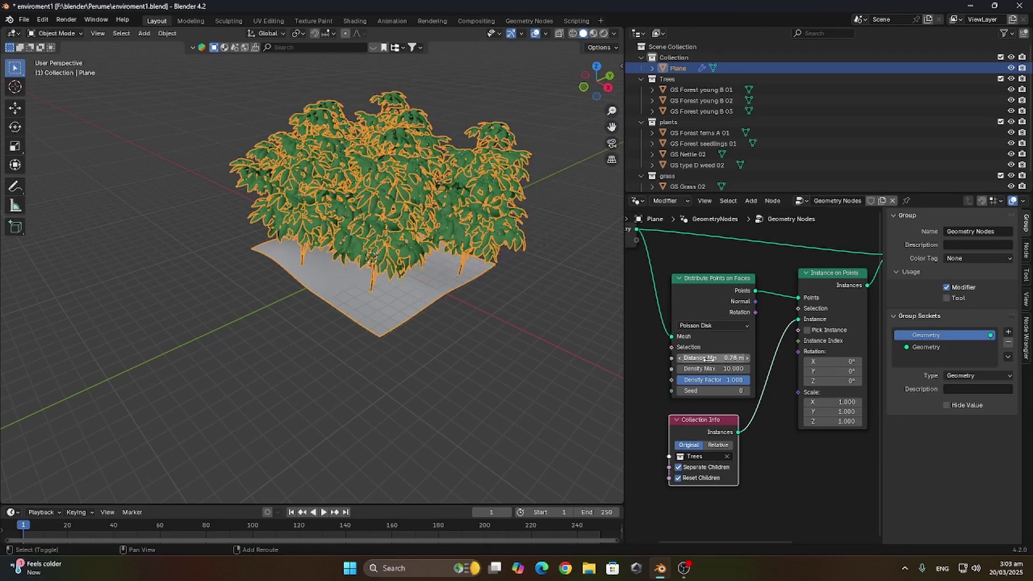
- Reposition the Distribute Points on Faces, Collection Info and Group Input nodes to tidy the node layout
scroll(722, 447, "down", 3)
scroll(722, 442, "down", 3)
left_click_drag(760, 474, 704, 342)
key("g")
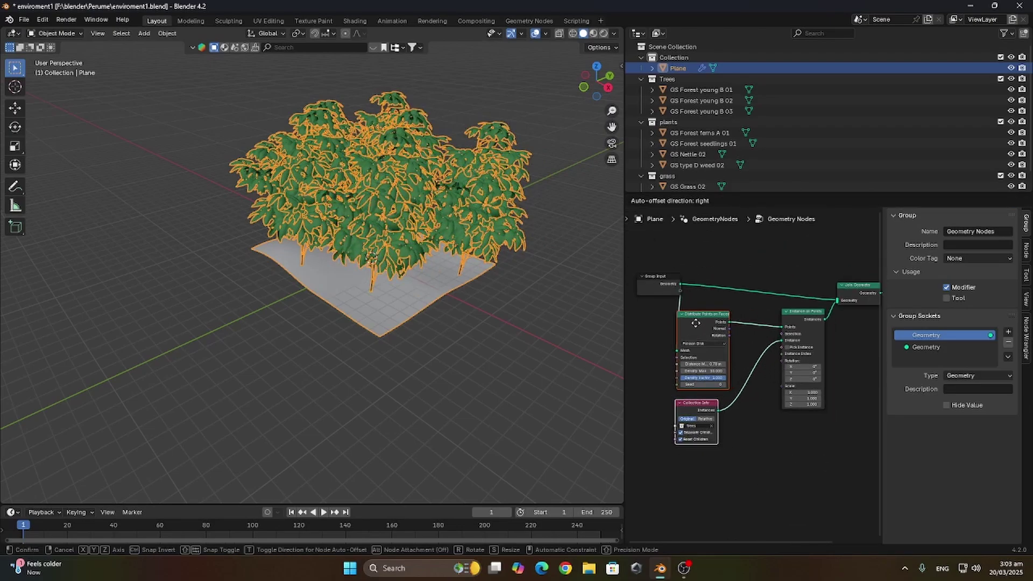
left_click(699, 323)
left_click_drag(672, 301, 637, 281)
scroll(787, 461, "up", 2)
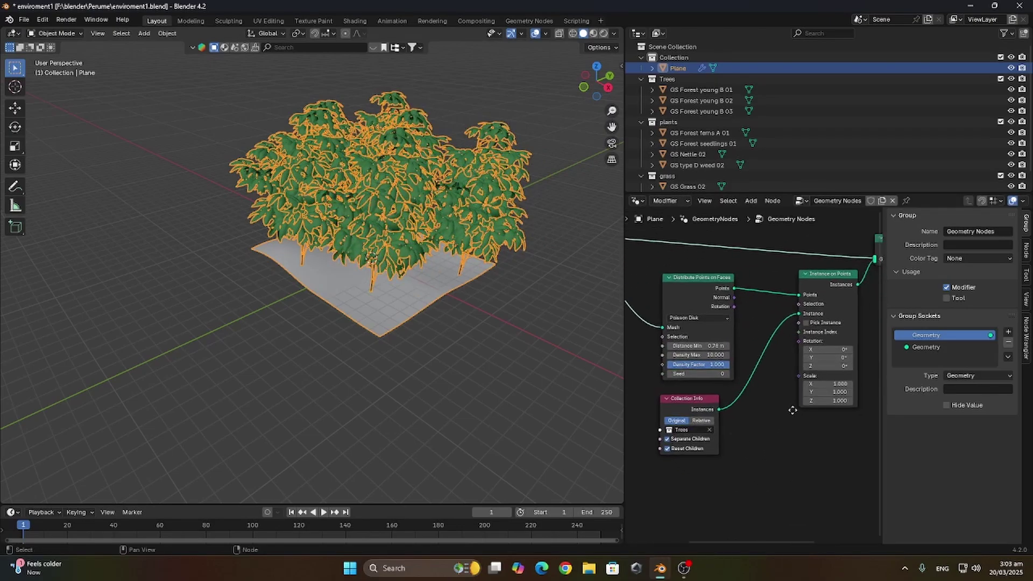
- Set the Instance on Points scale to 0.320 on X, Y and Z
left_click_drag(803, 379, 776, 389)
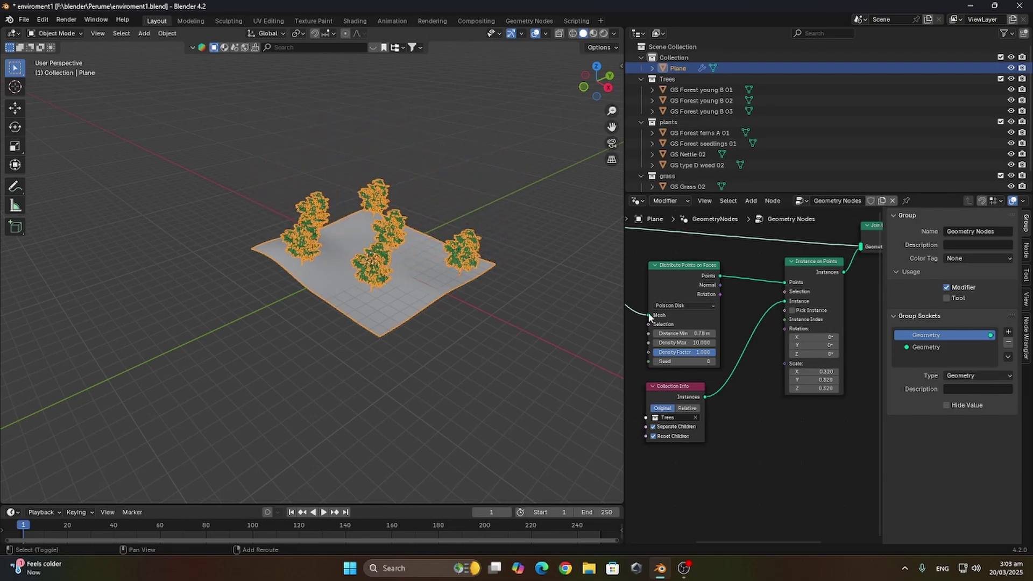
scroll(381, 280, "up", 4)
mouse_move(382, 280)
middle_mouse_down()
mouse_move(404, 292)
mouse_move(371, 286)
middle_mouse_up()
scroll(404, 292, "up", 2)
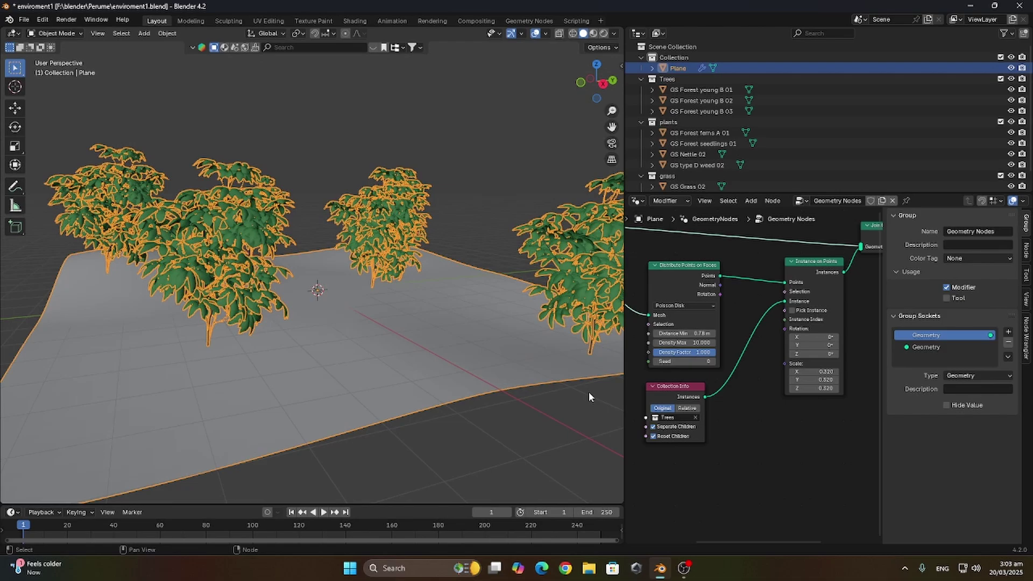
- Drive the Instance on Points scale with a vector Random Value node and set its Max to 0.380 on all three axes
left_click_drag(784, 364, 754, 427)
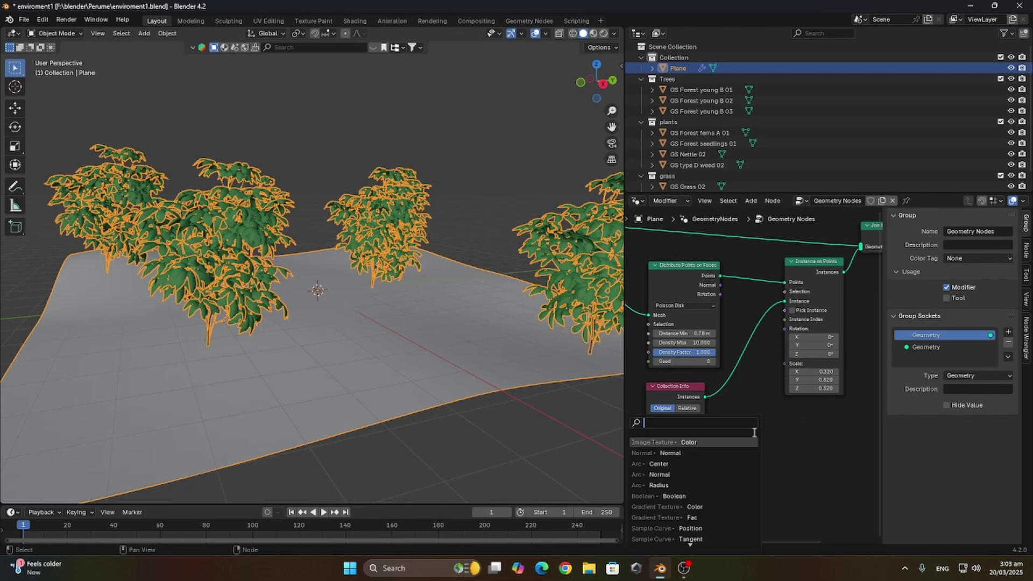
type("rando")
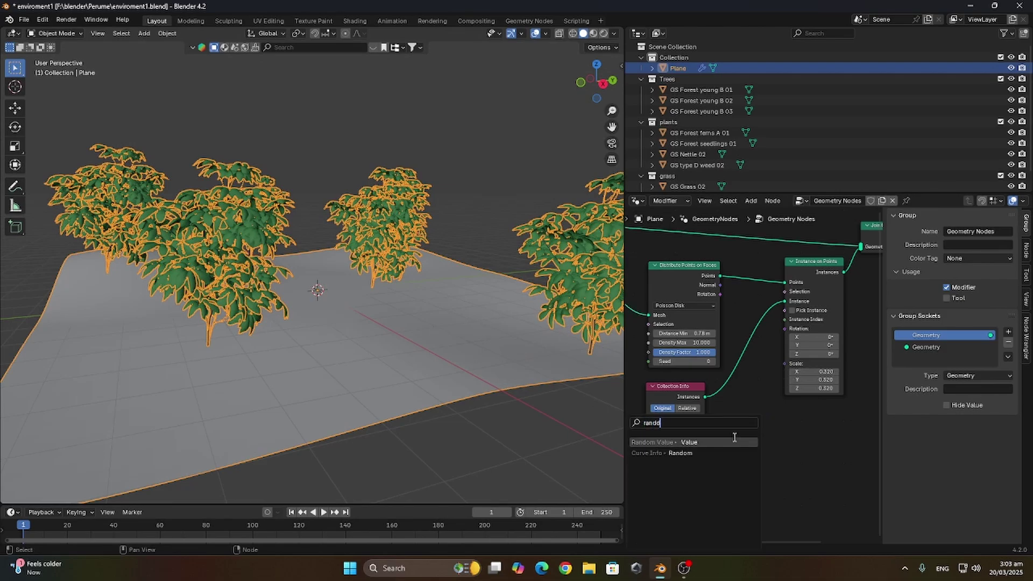
left_click(734, 440)
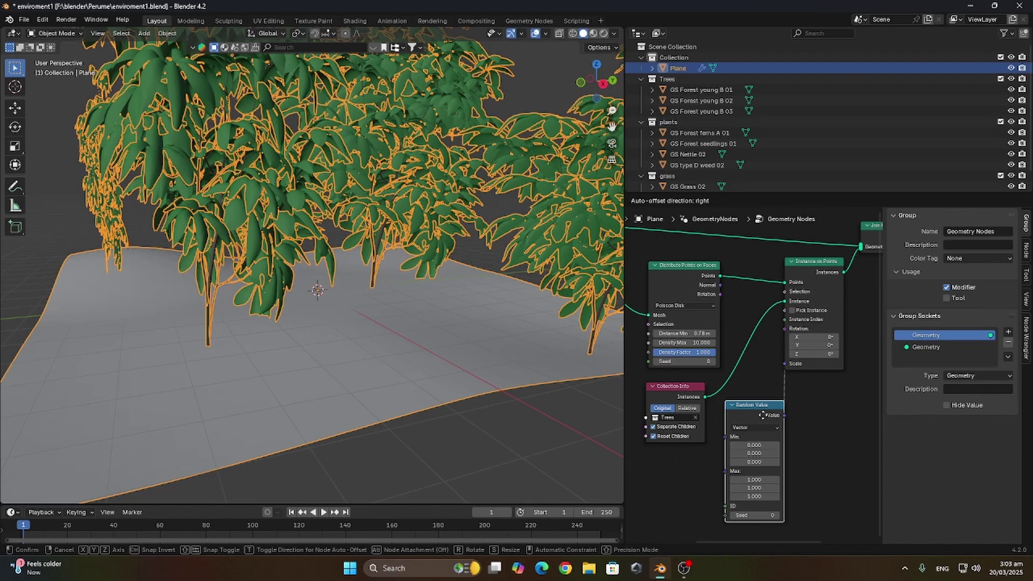
left_click(750, 444)
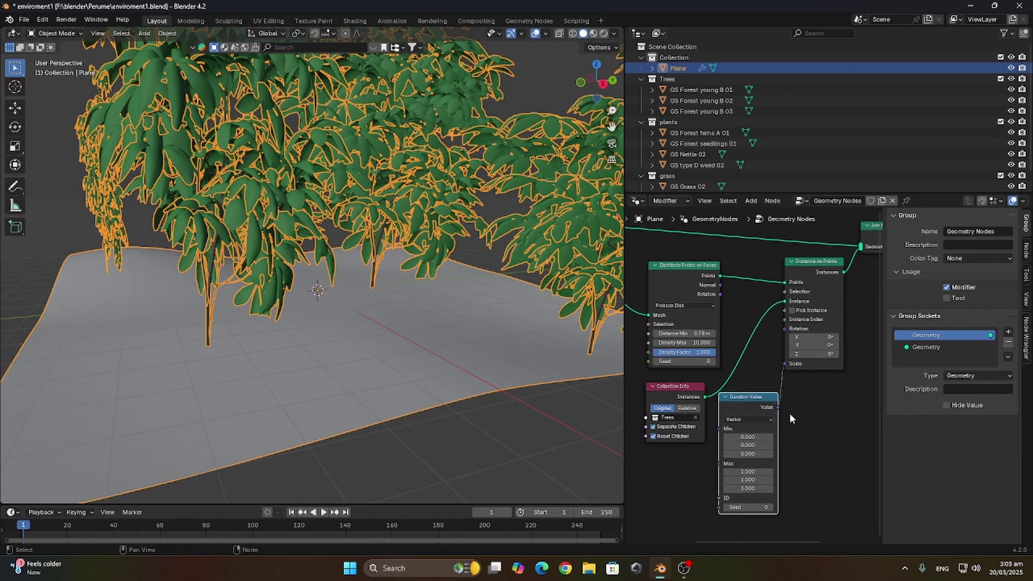
left_click_drag(747, 472, 706, 488)
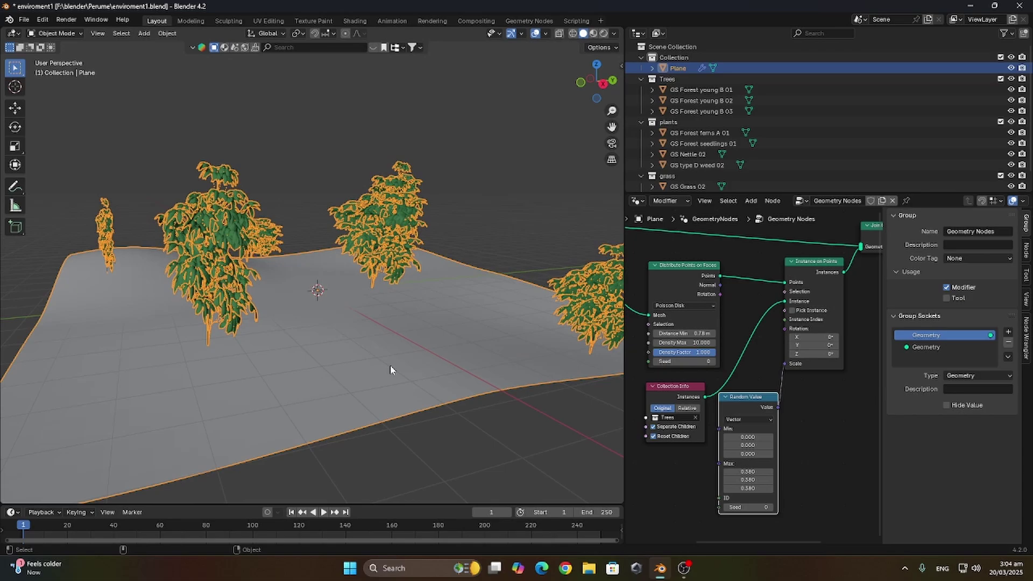
middle_click_drag(390, 365, 312, 318)
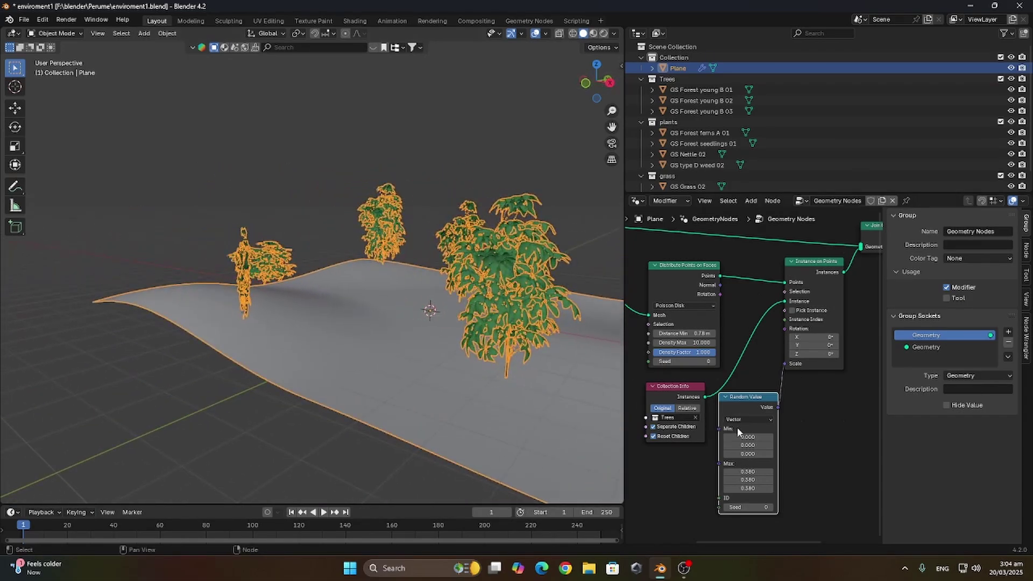
- Set the vector Random Value's Min to 0.320 on all three axes and switch the node's data type to Float
left_click_drag(747, 436, 770, 454)
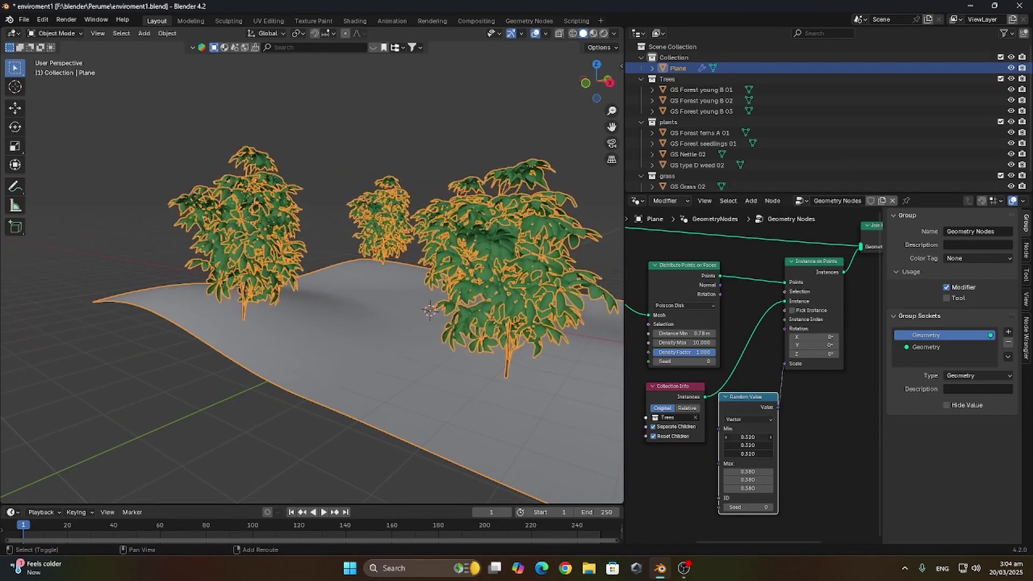
left_click(749, 419)
left_click(743, 441)
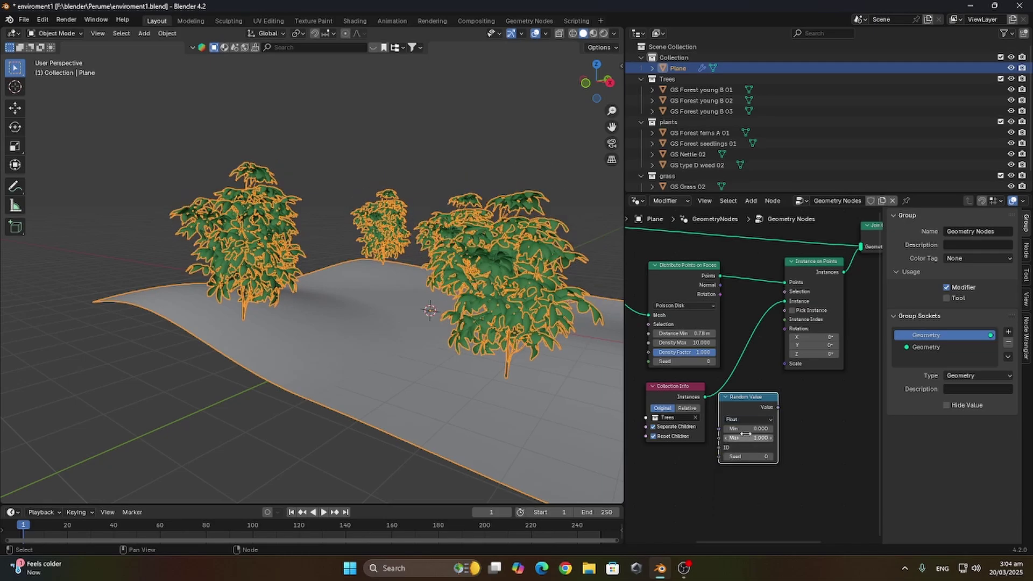
- Reconnect the Float Random Value to the Instance on Points Scale and set its Min to 0.190 and Max to 0.230
left_click_drag(785, 366, 785, 364)
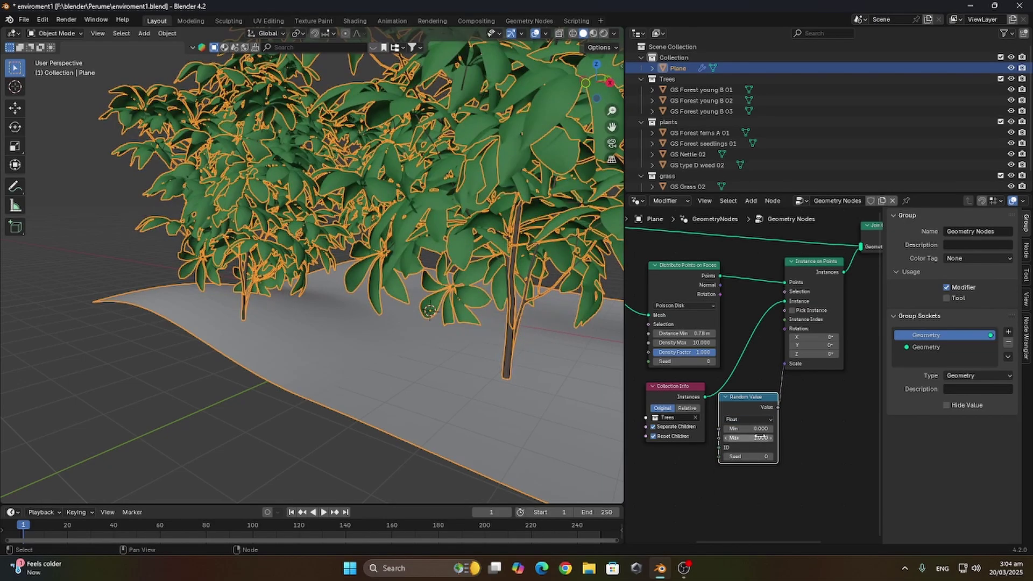
left_click_drag(759, 428, 735, 438, "shift")
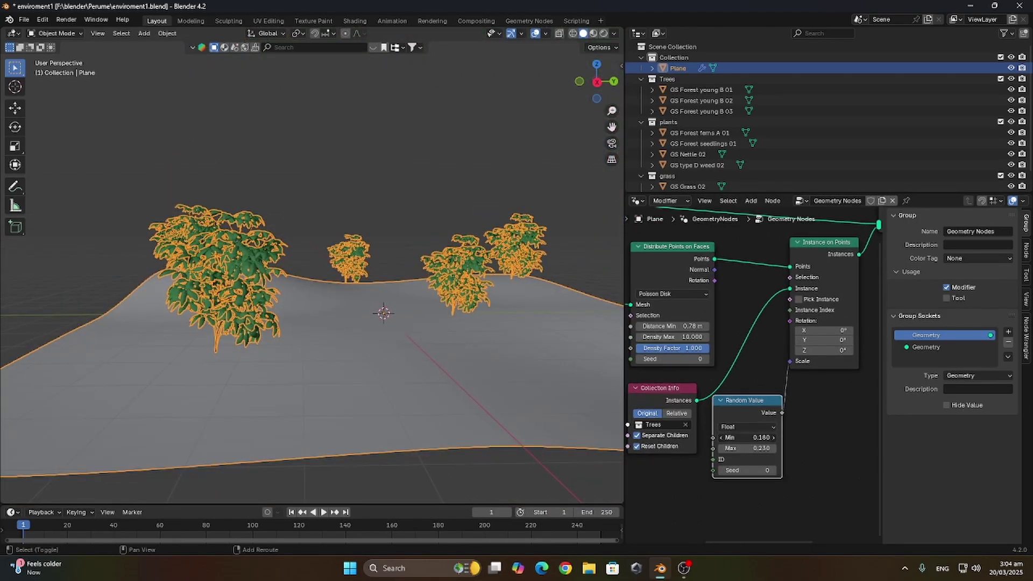
left_click_drag(750, 437, 756, 438, "shift")
- Duplicate the Random Value node and move the Collection Info and Distribute Points on Faces nodes aside to make room
key("shift+d")
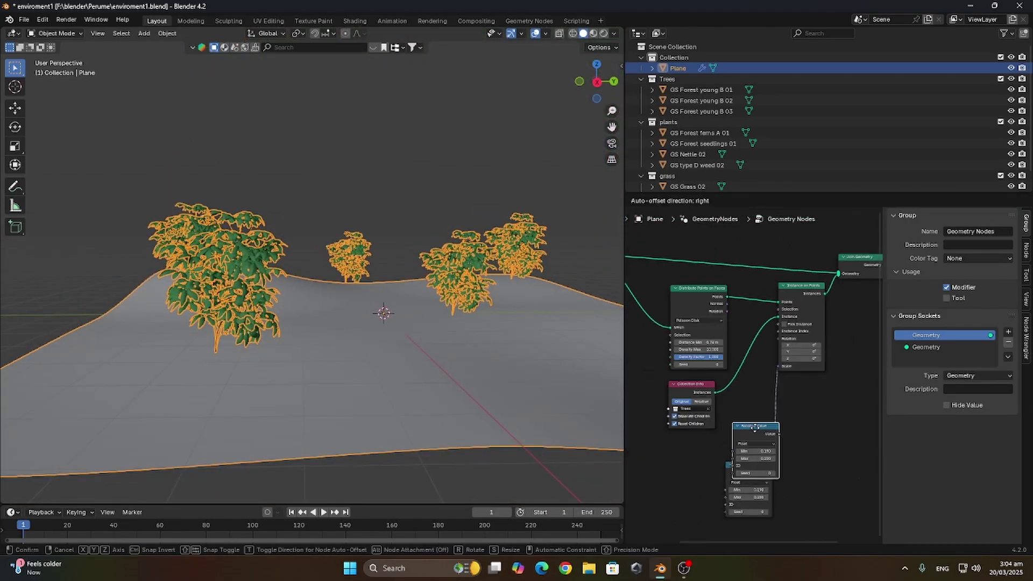
left_click(749, 392)
left_click_drag(697, 390, 661, 391)
left_click_drag(695, 307, 671, 300)
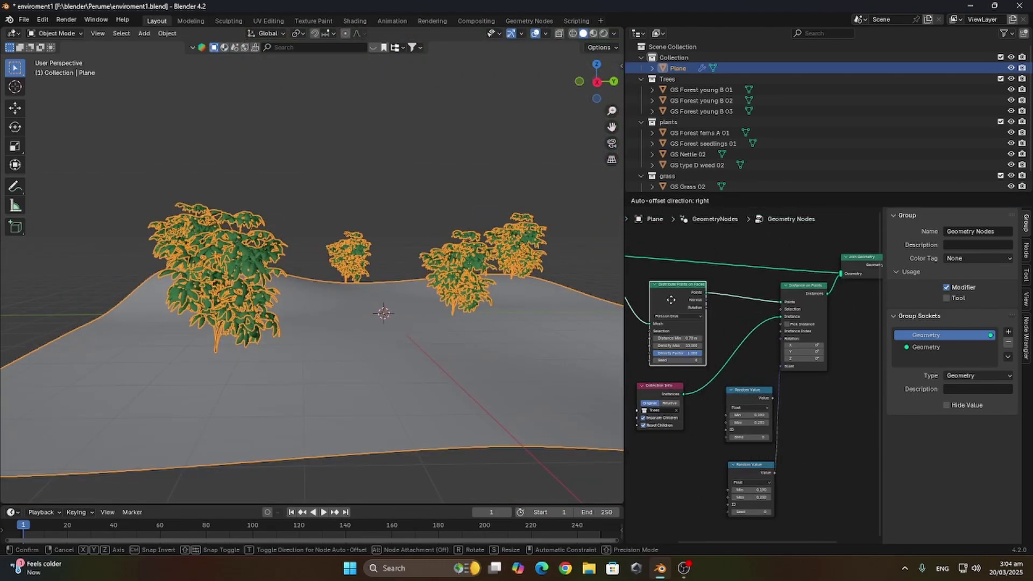
- Switch the duplicated Random Value to Vector, place it below Collection Info, and connect it to the Instance on Points Rotation
left_click(745, 409)
left_click(743, 438)
left_click_drag(747, 405, 665, 450)
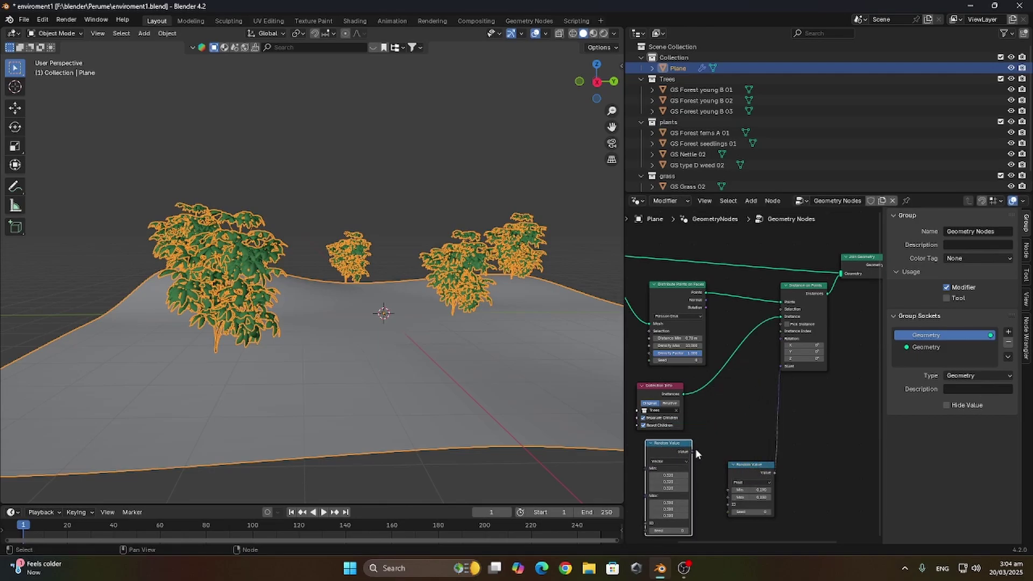
middle_click_drag(686, 454, 752, 406)
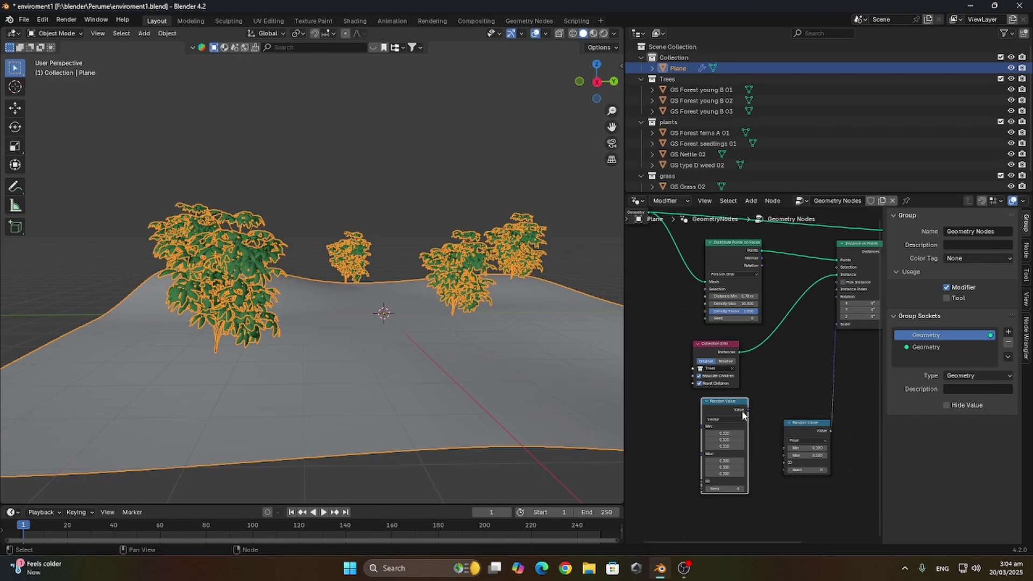
left_click_drag(748, 409, 837, 296)
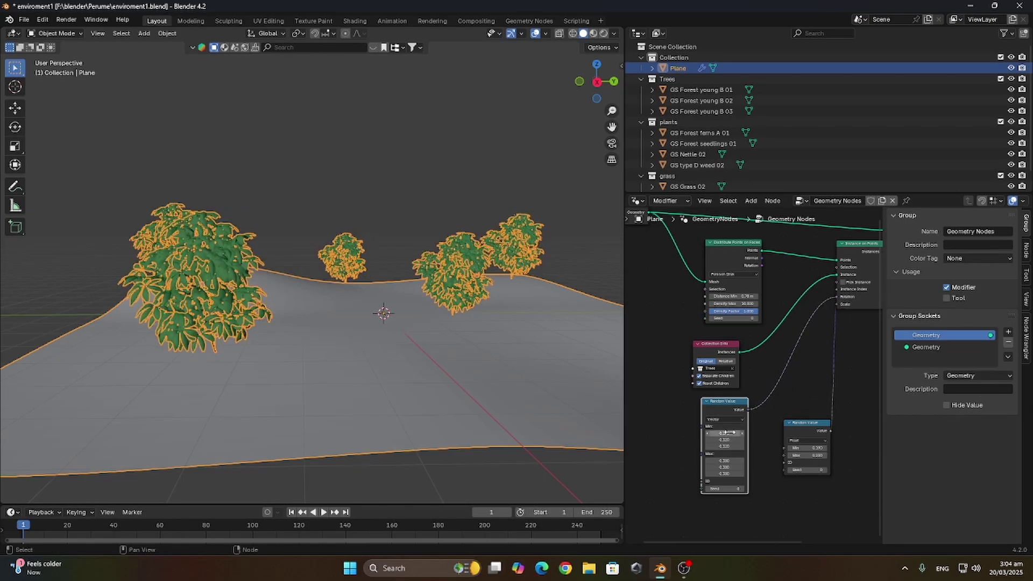
- Set X and Y to 0 for both Min and Max of the rotation Random Value, and adjust its Max Z
key("Return")
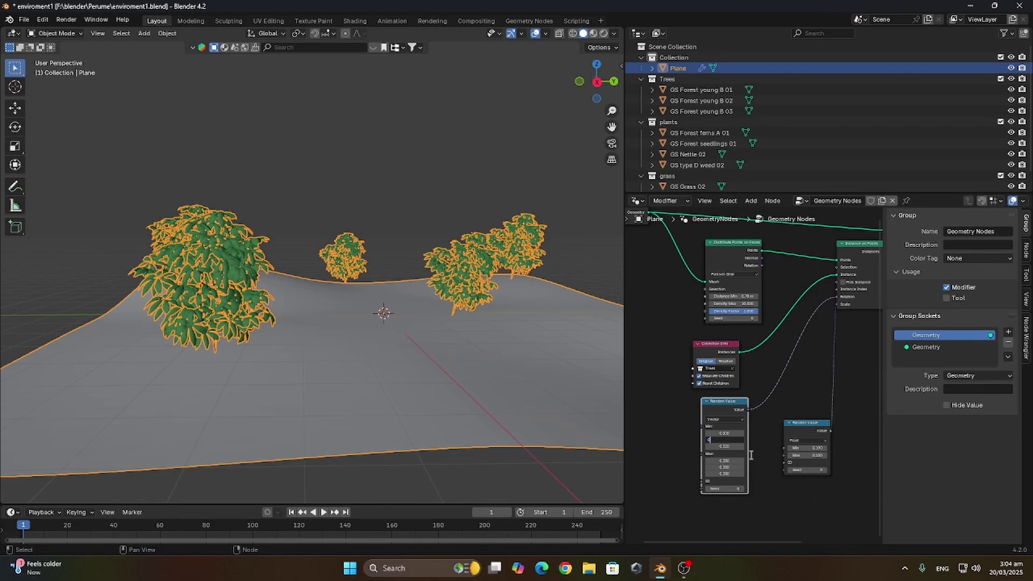
type("0")
key("Return")
type("000")
key("Return")
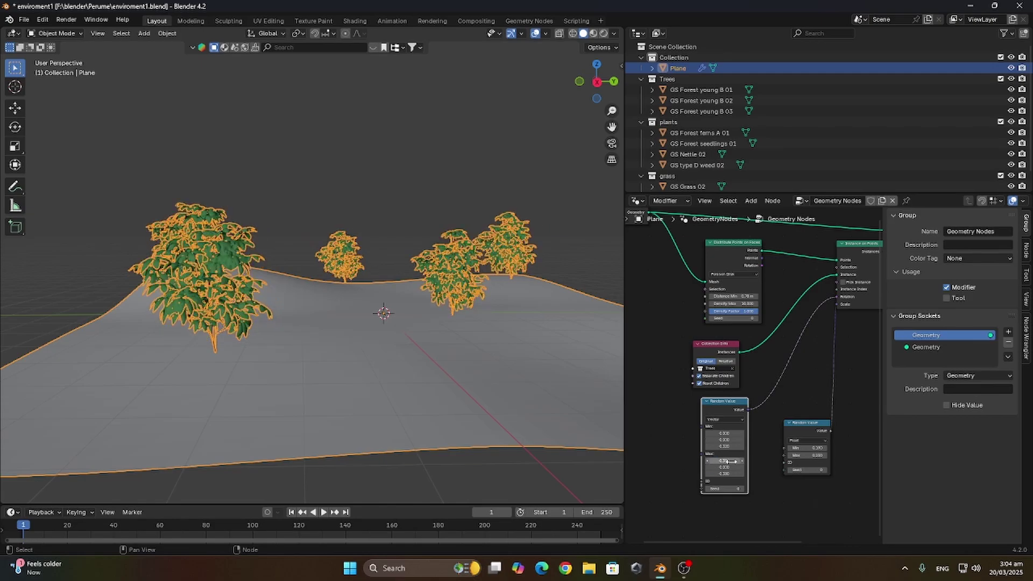
key("Return")
left_click_drag(730, 474, 775, 473)
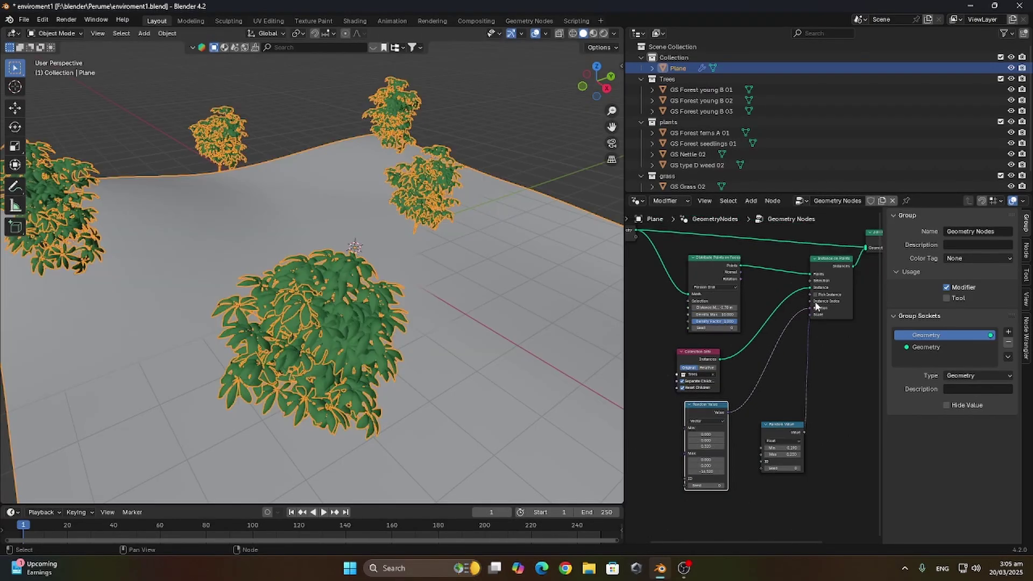
- Enable Pick Instance on the Instance on Points node and inspect the individual trees on the ground plane
left_click(815, 295)
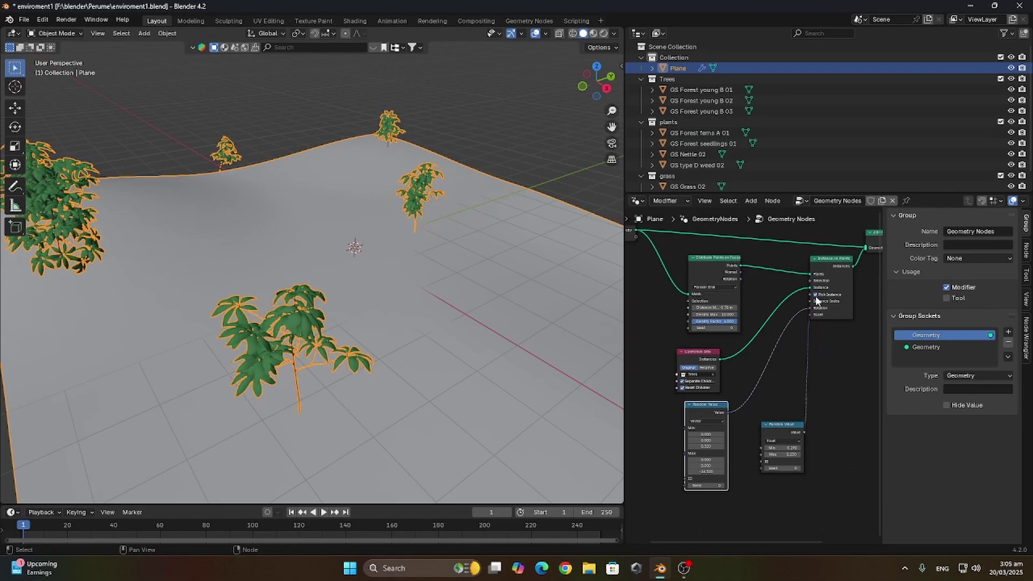
middle_click_drag(433, 326, 395, 305)
scroll(395, 305, "down", 3)
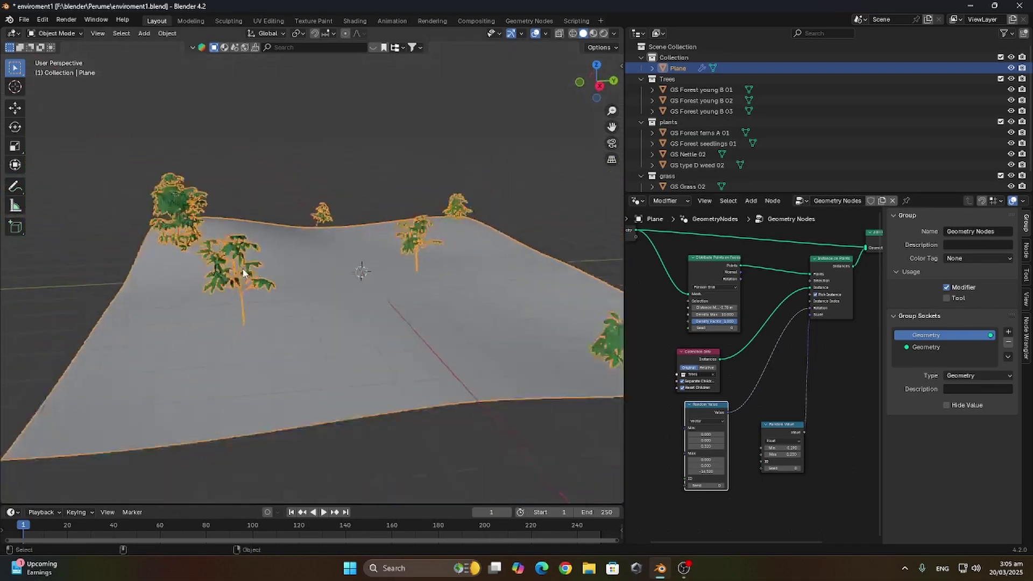
scroll(395, 305, "up", 2)
scroll(753, 331, "up", 1)
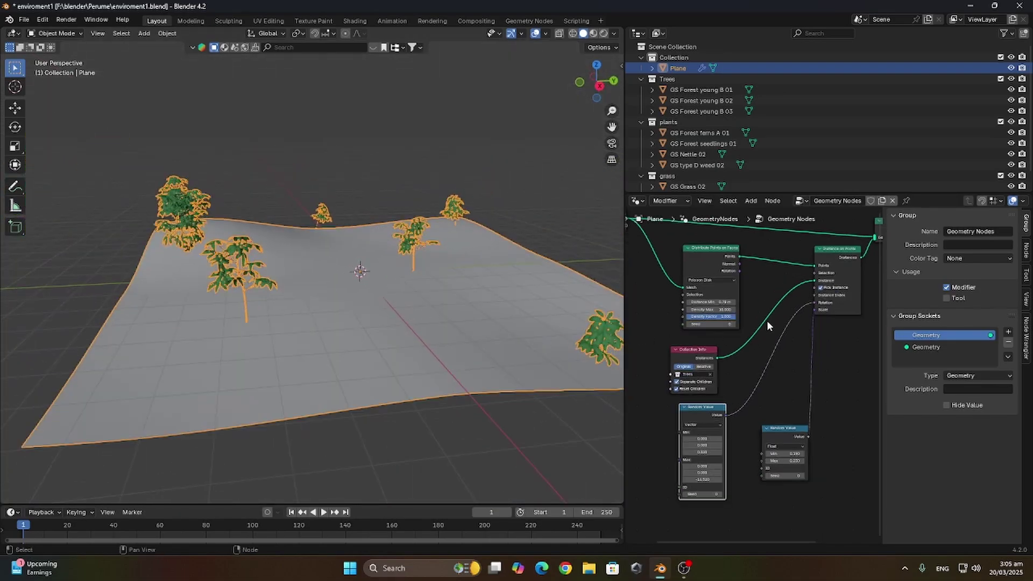
- Set the tree distribution's Distance Min to 0.17 m and Density Max to 14.600 to fill the plane with more trees
scroll(772, 348, "down", 1)
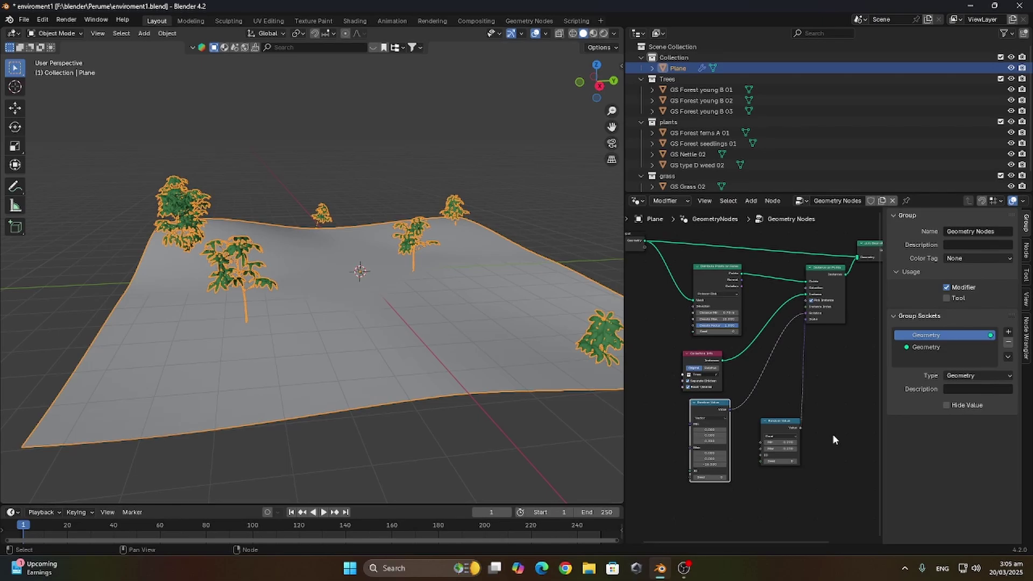
scroll(718, 323, "up", 1)
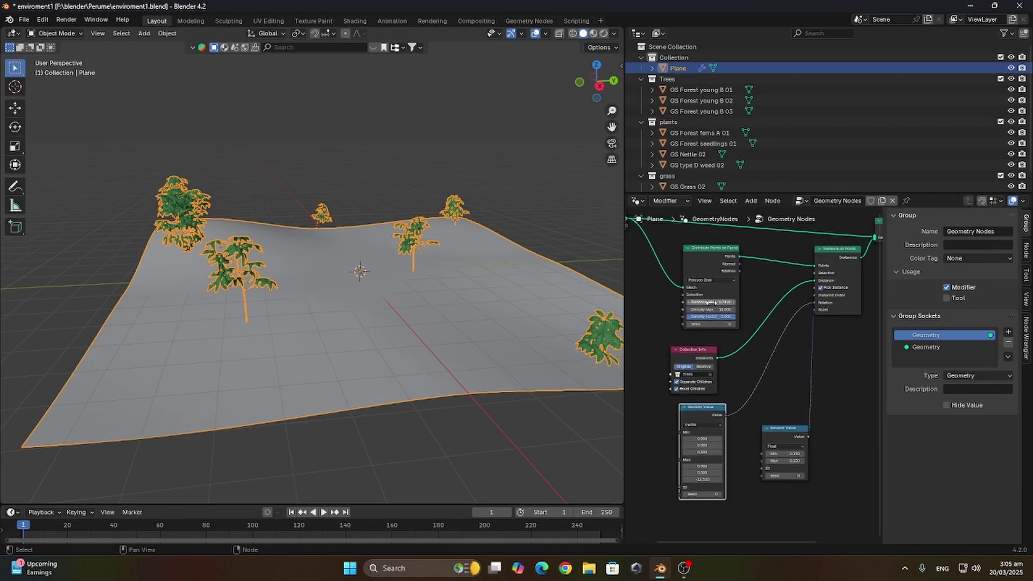
left_click_drag(711, 303, 759, 310, "shift")
scroll(550, 296, "down", 5)
scroll(412, 272, "up", 1)
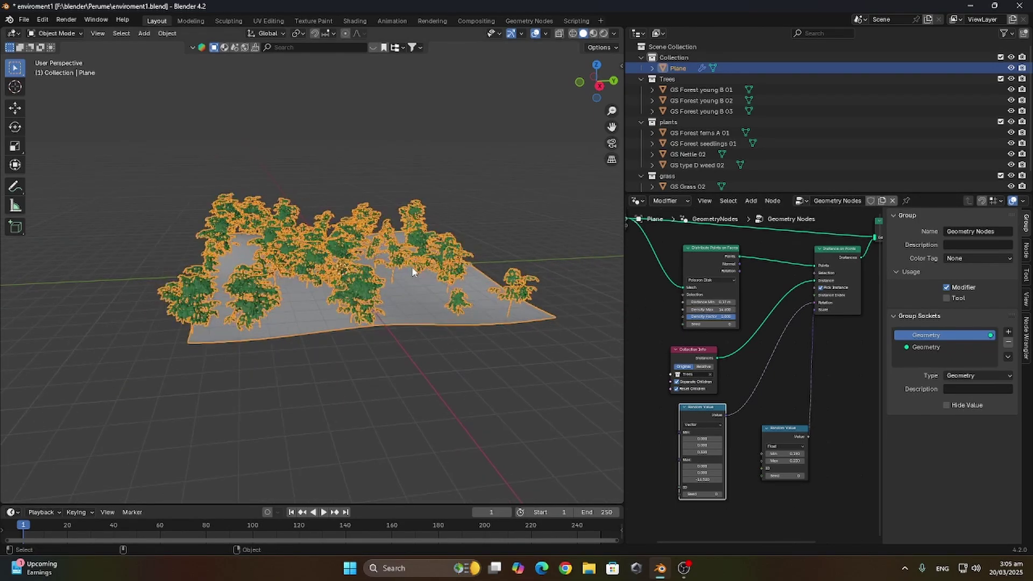
scroll(412, 269, "up", 5)
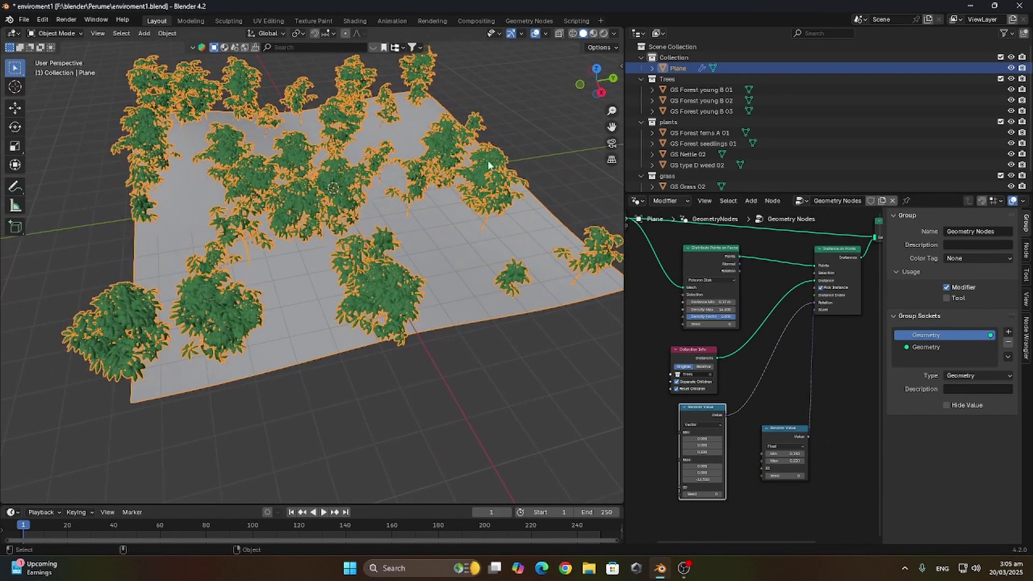
scroll(746, 335, "down", 2)
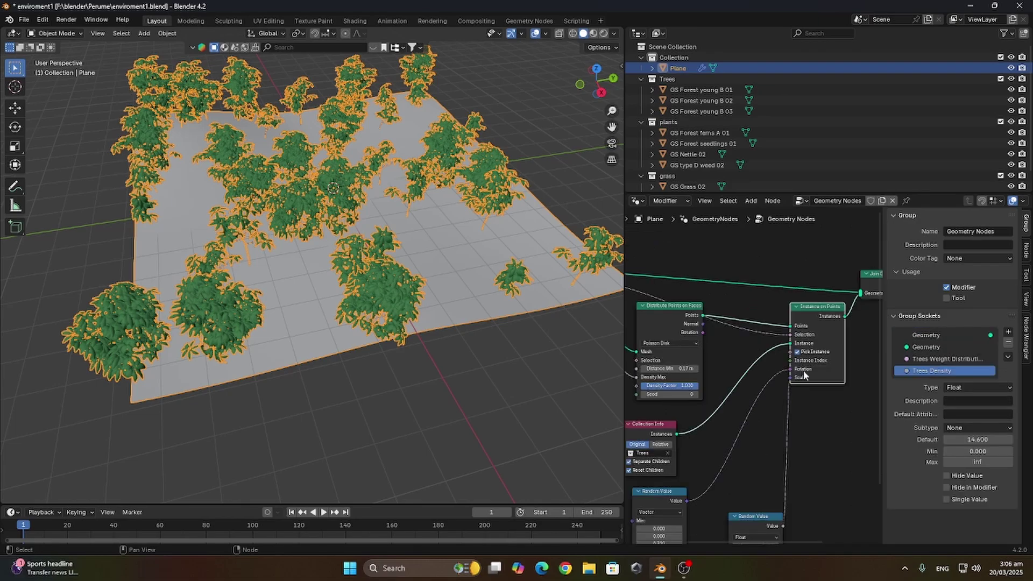
- Connect the Group Input's Trees Weight Distribution output to Density Factor on the Distribute Points on Faces node
scroll(786, 377, "left", 5, "ctrl")
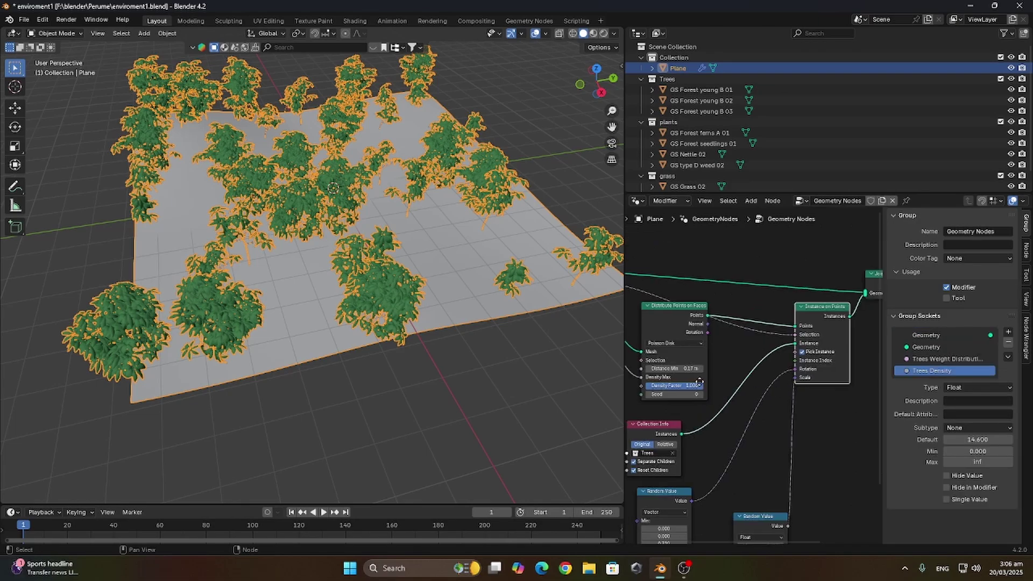
left_click_drag(723, 384, 683, 325)
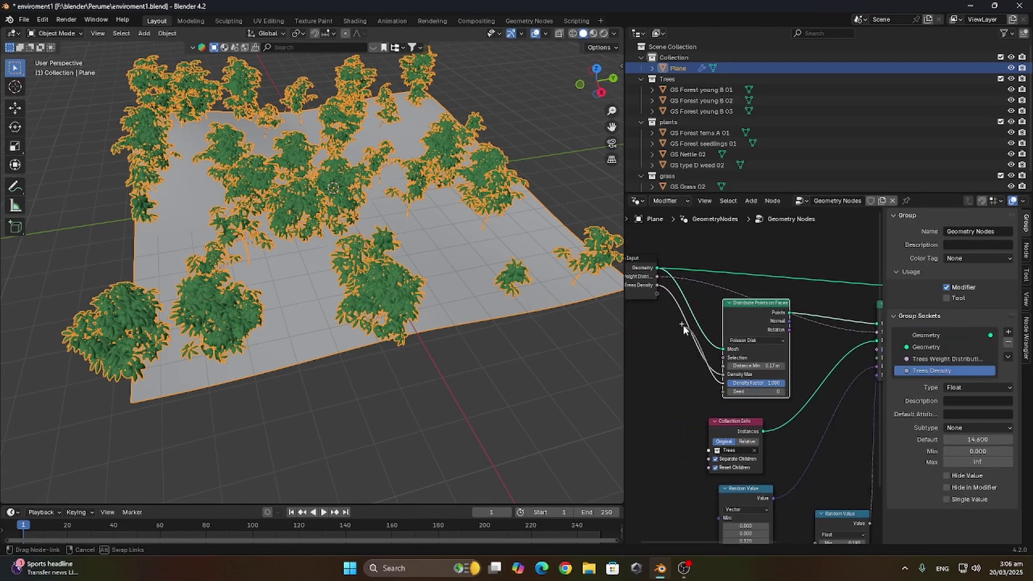
left_click_drag(657, 278, 657, 279)
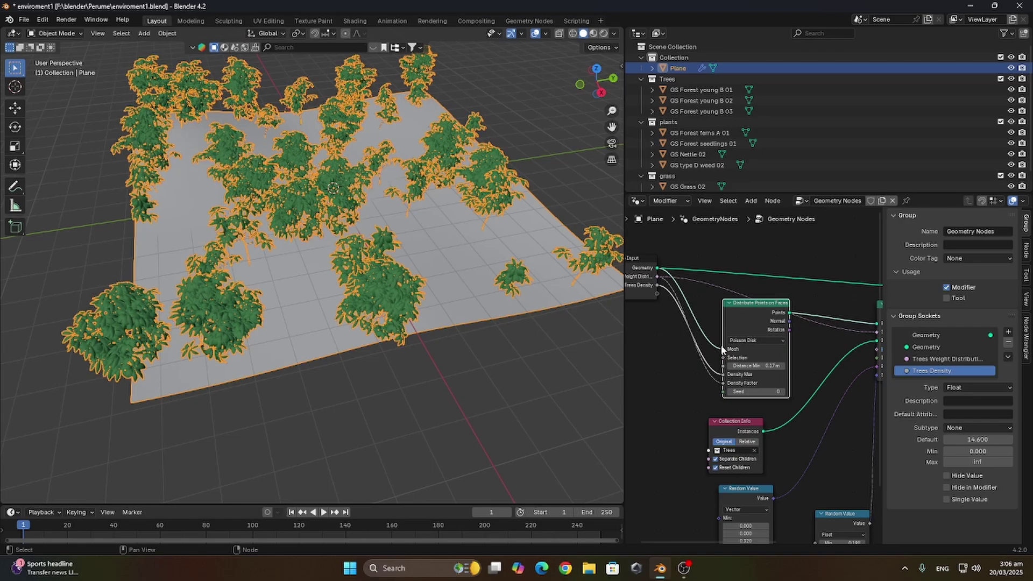
scroll(721, 344, "right", 4, "ctrl")
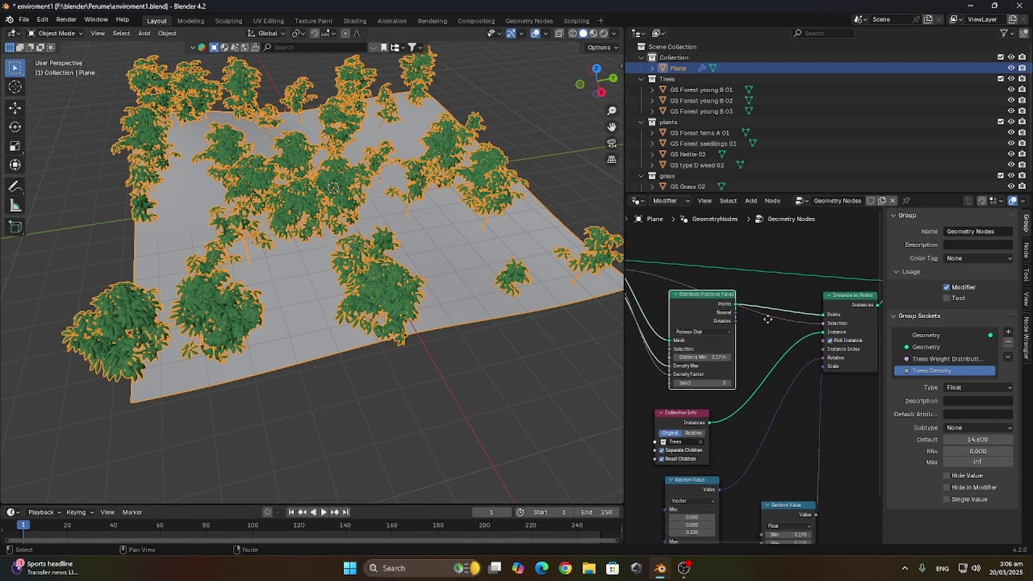
left_click(636, 201)
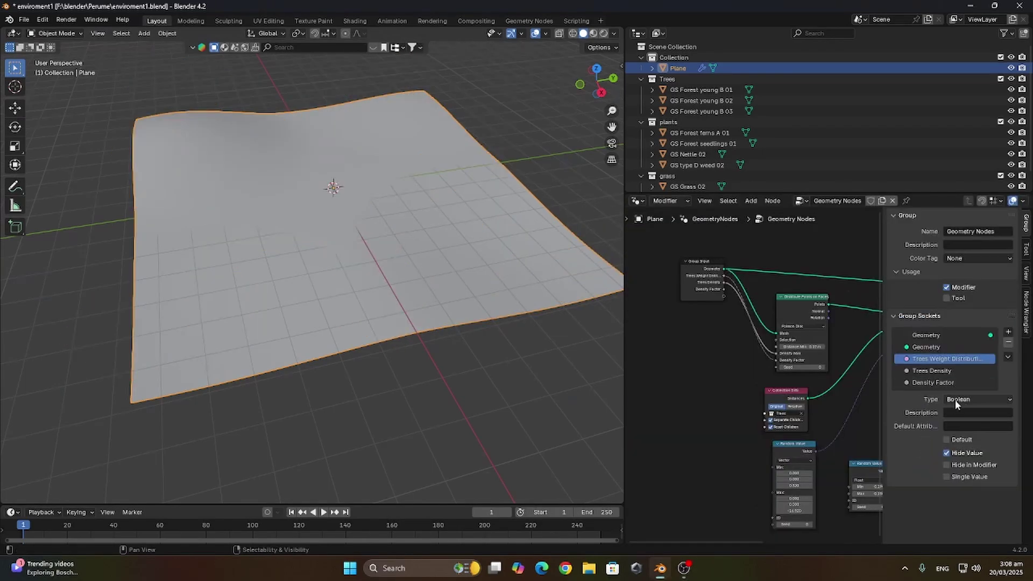
- Change the Trees Weight Distribution group socket's type to Float
left_click(954, 399)
left_click(941, 419)
left_click(961, 402)
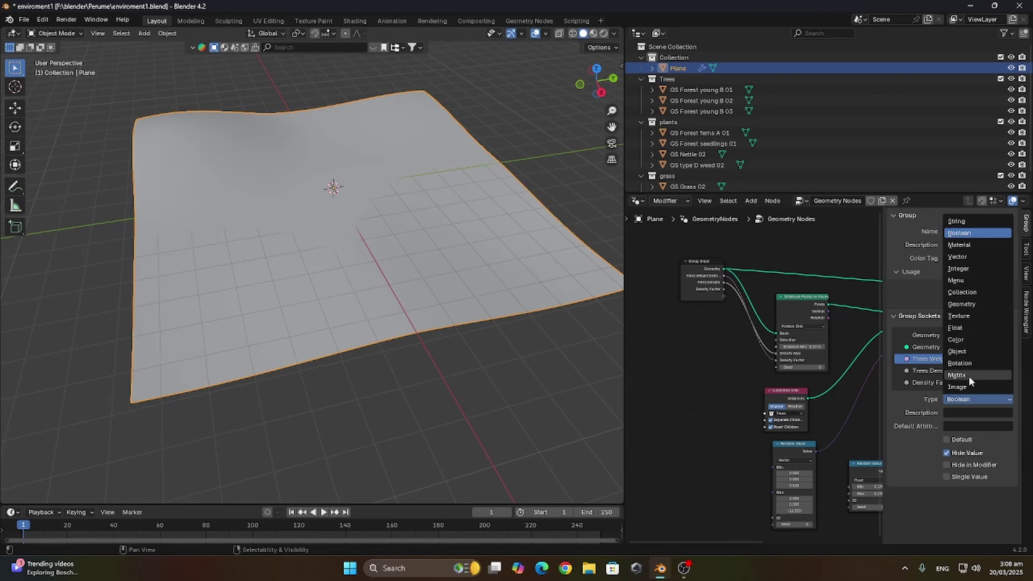
left_click(967, 328)
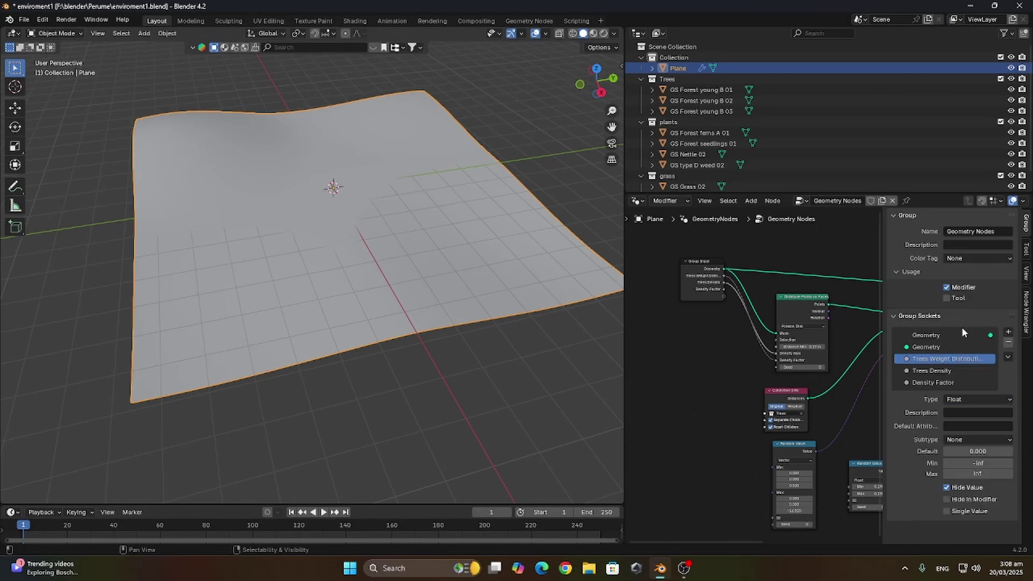
- Switch the node editor area to the Properties editor to show the plane's Geometry Nodes modifier settings
left_click(636, 201)
left_click(591, 253)
left_click(638, 201)
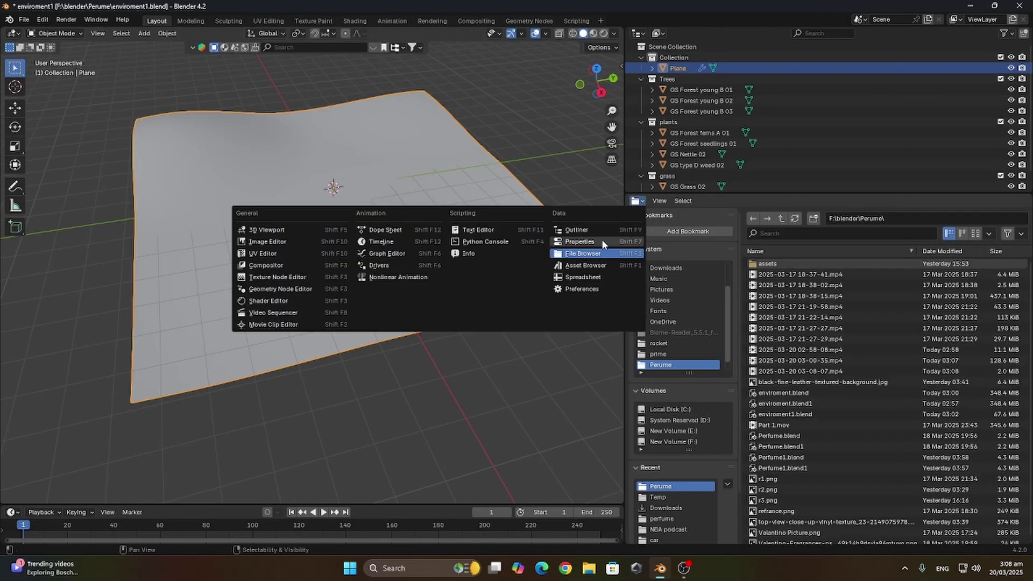
left_click(603, 243)
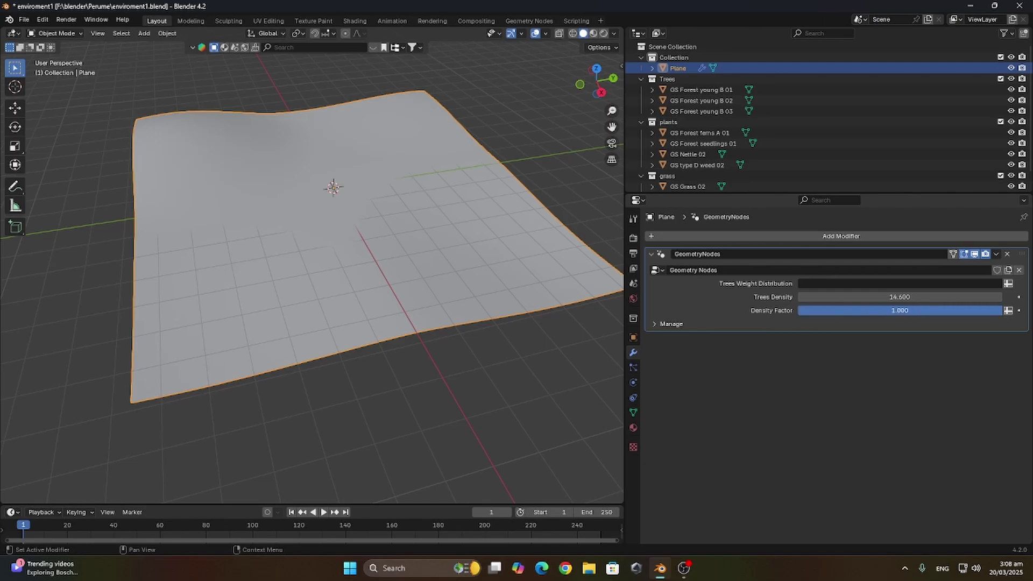
- Undo the last change and set the modifier's Trees Weight Distribution input to use an attribute instead of a value
key("ctrl+z")
left_click(1008, 284)
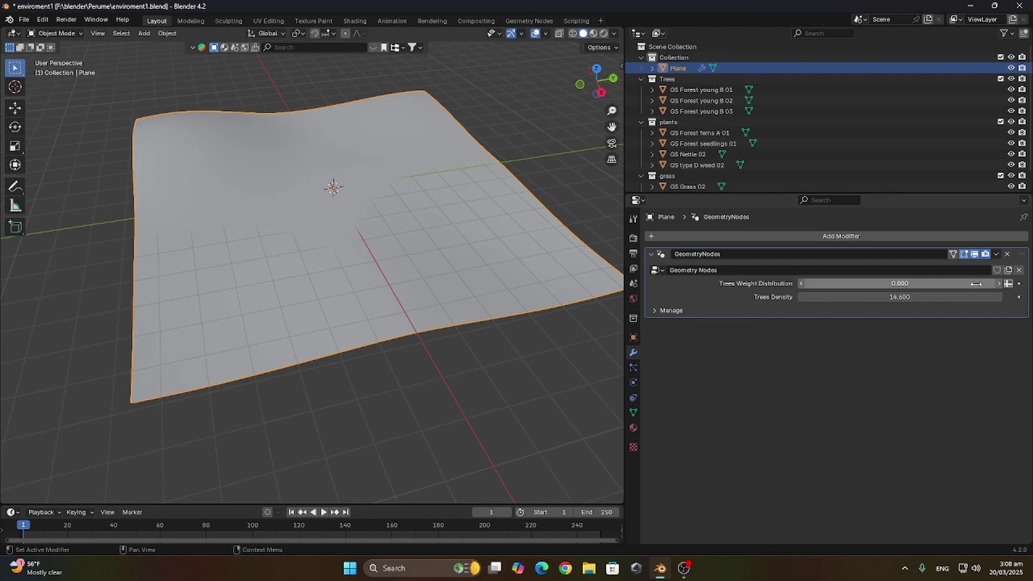
left_click(1008, 284)
left_click(911, 285)
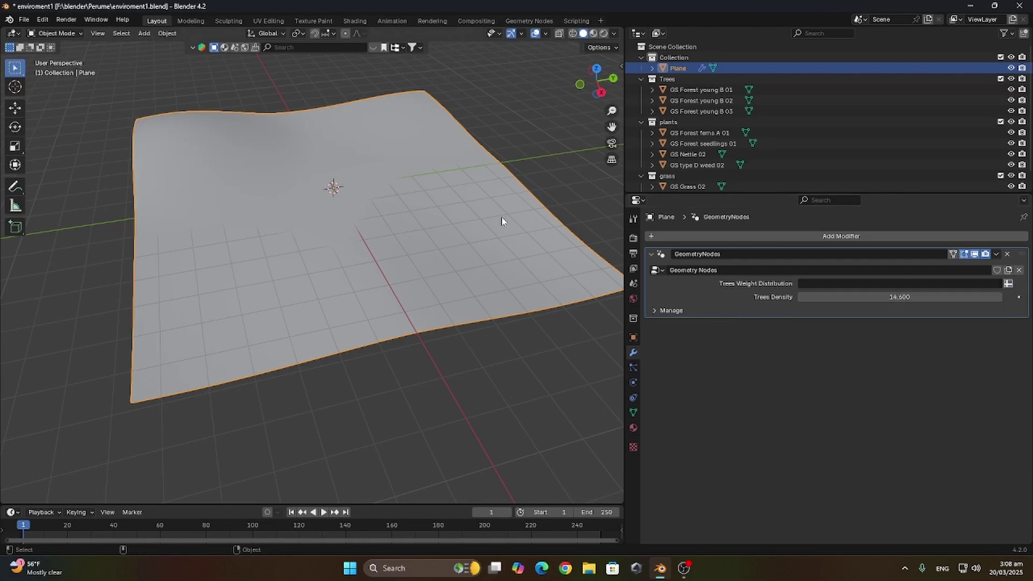
- Put the plane into Weight Paint mode and enlarge the Draw brush radius to 307 px
left_click(39, 33)
left_click(47, 95)
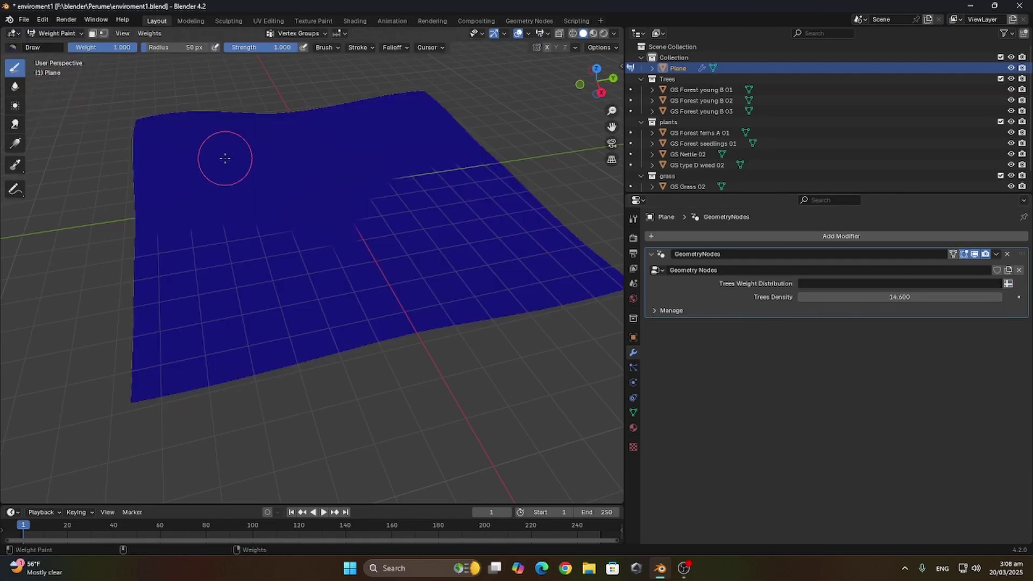
mouse_move(218, 132)
left_mouse_down()
mouse_move(167, 157)
mouse_move(180, 171)
left_mouse_up()
key("ctrl+z")
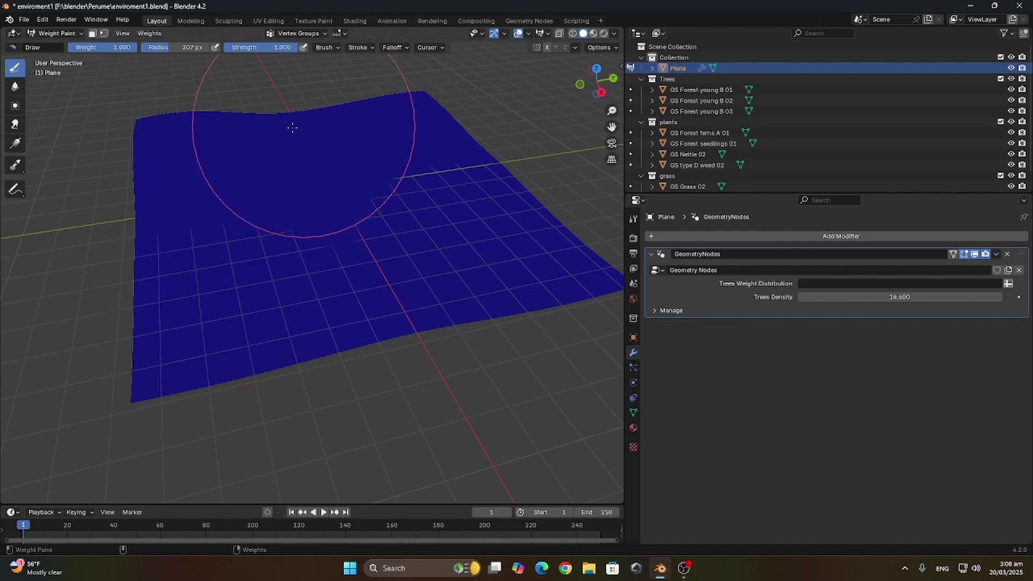
mouse_move(253, 129)
left_mouse_down()
mouse_move(195, 114)
mouse_move(249, 74)
mouse_move(125, 221)
mouse_move(212, 163)
left_mouse_up()
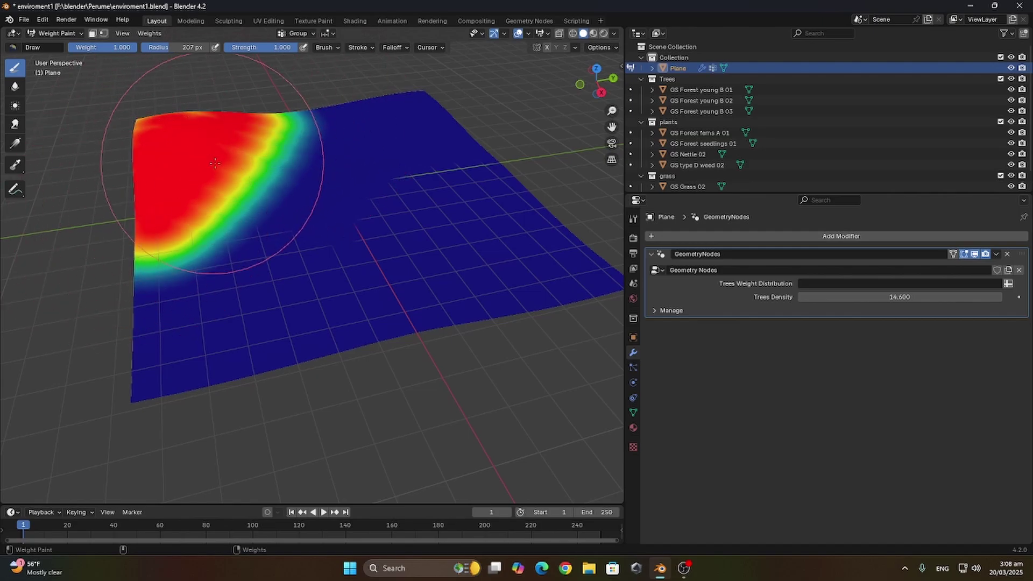
left_click_drag(439, 98, 409, 215)
key("ctrl+z")
key("ctrl+z")
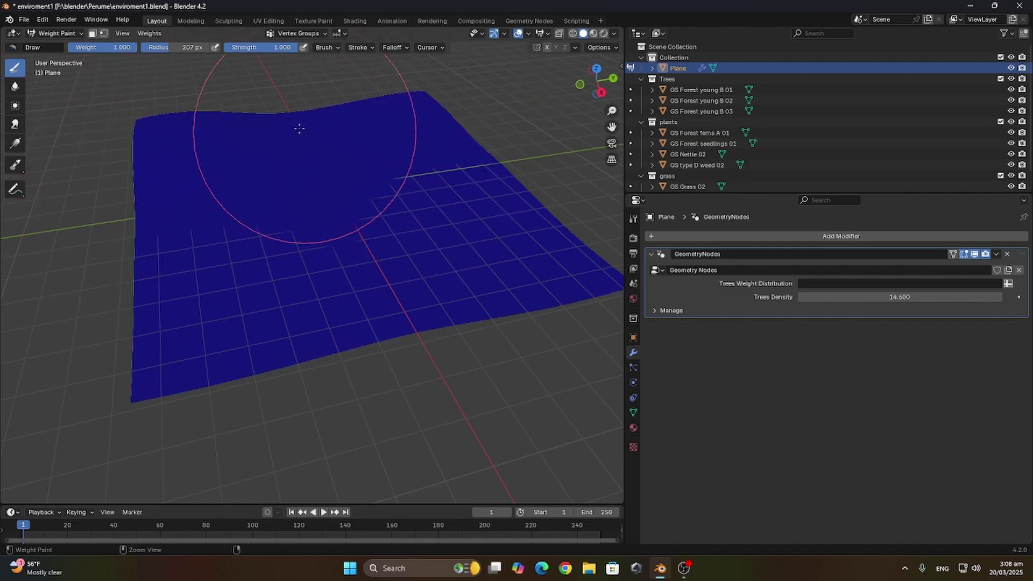
- Paint full weight along both sides of the plane, leaving a strip through the middle unpainted
mouse_move(177, 112)
left_mouse_down()
mouse_move(226, 461)
mouse_move(230, 127)
left_mouse_up()
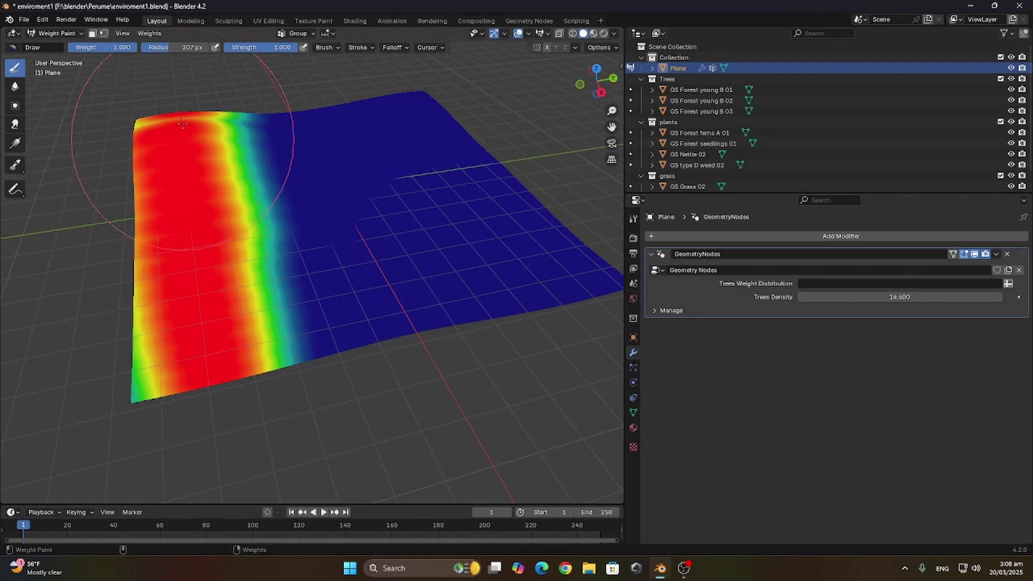
mouse_move(409, 103)
left_mouse_down()
mouse_move(516, 321)
mouse_move(573, 313)
mouse_move(605, 361)
left_mouse_up()
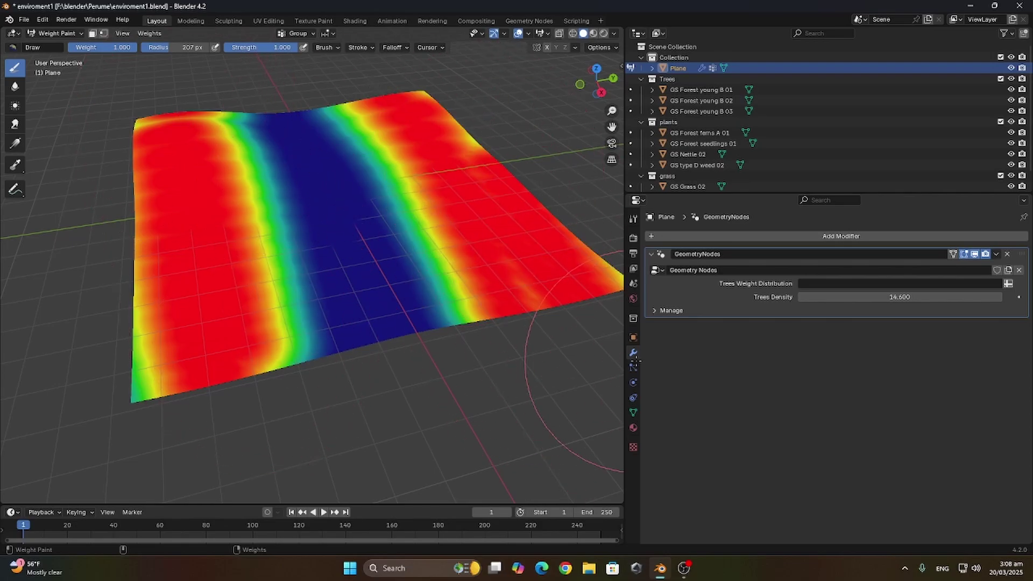
mouse_move(357, 458)
left_mouse_down()
mouse_move(170, 489)
mouse_move(80, 346)
mouse_move(154, 164)
mouse_move(253, 172)
mouse_move(377, 485)
left_mouse_up()
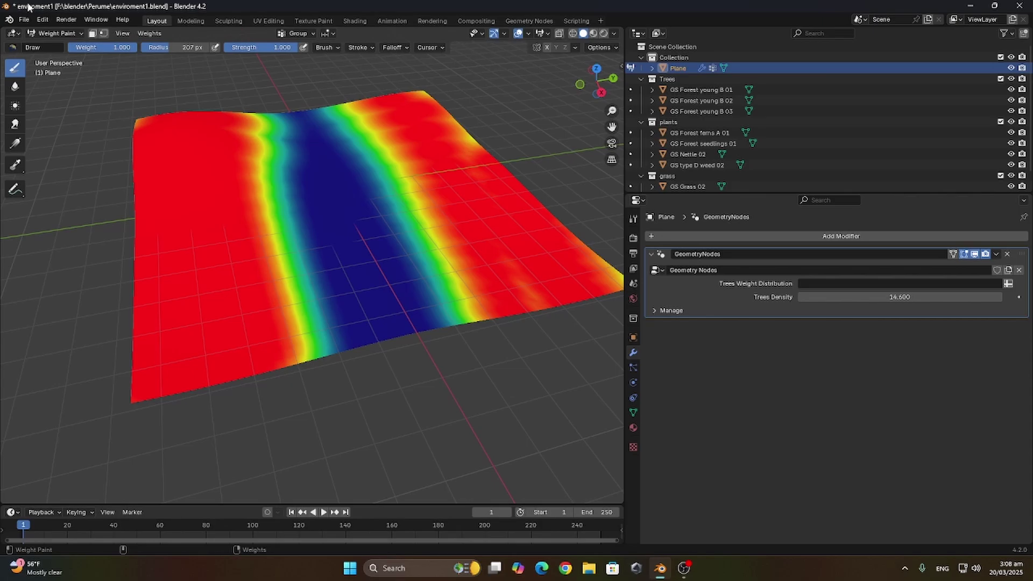
- Return the plane to Object Mode and assign the Group vertex group to the modifier's Trees Weight Distribution input
left_click(56, 33)
left_click(52, 46)
left_click(841, 283)
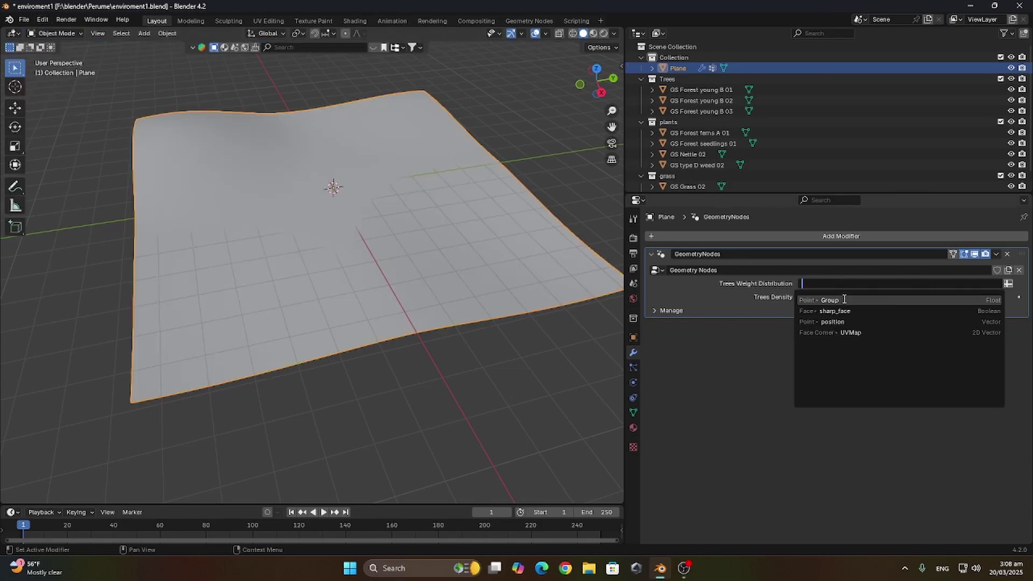
left_click(843, 300)
middle_click_drag(369, 260, 349, 251)
- Put the plane back into Weight Paint mode and view the painted tree distribution
left_click(52, 37)
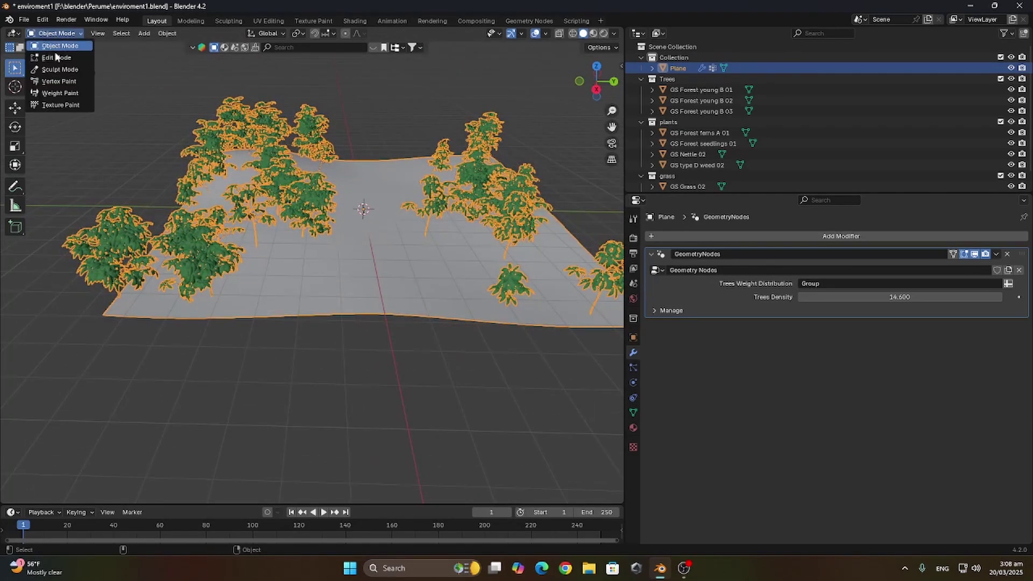
left_click(54, 90)
middle_click_drag(367, 282, 371, 276)
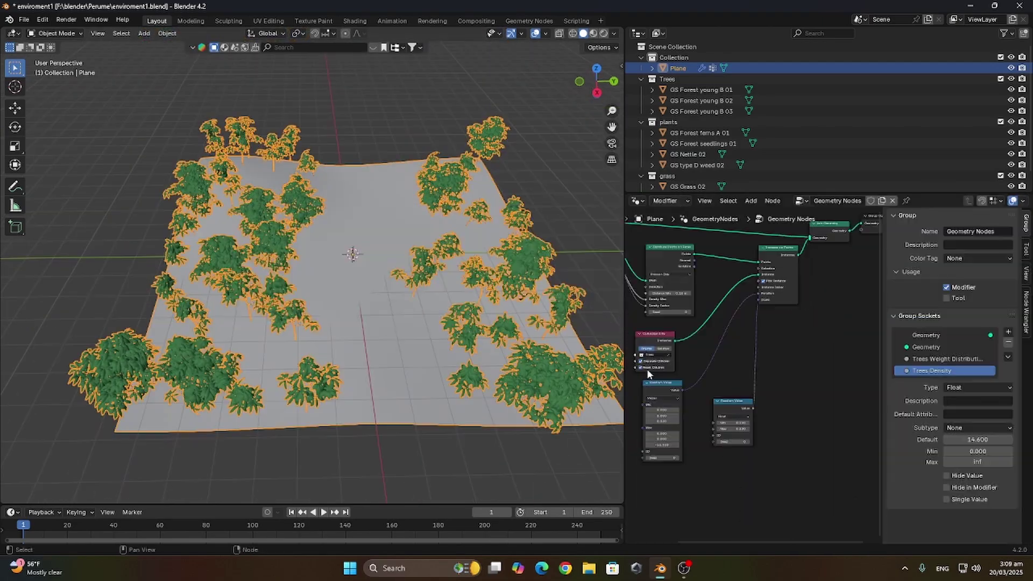
- Move the tree-scattering nodes down as a block and shift the Group Input node away from them
scroll(648, 371, "down", 6)
left_click_drag(814, 447, 677, 305)
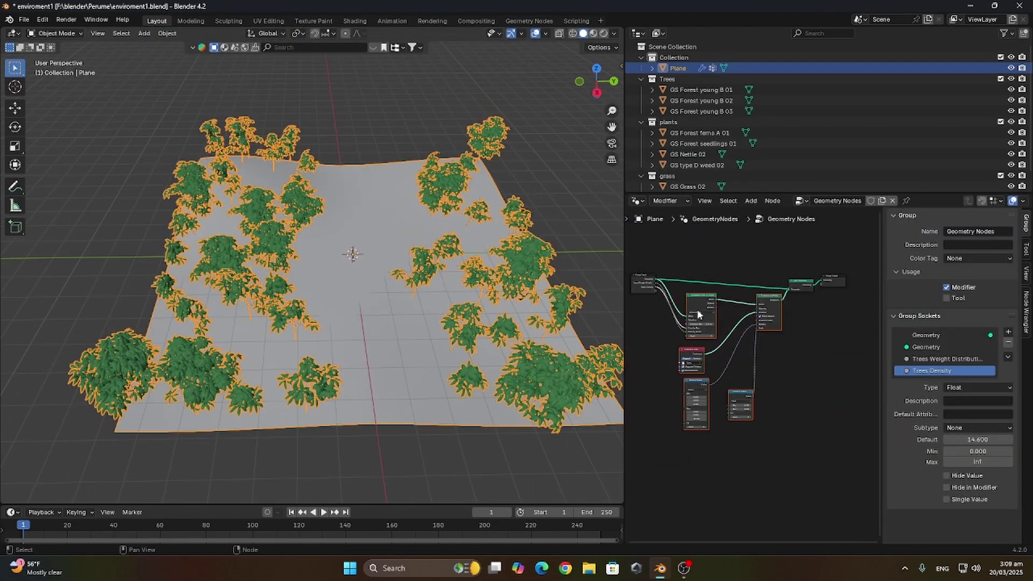
left_click_drag(772, 308, 712, 355)
left_click(763, 325)
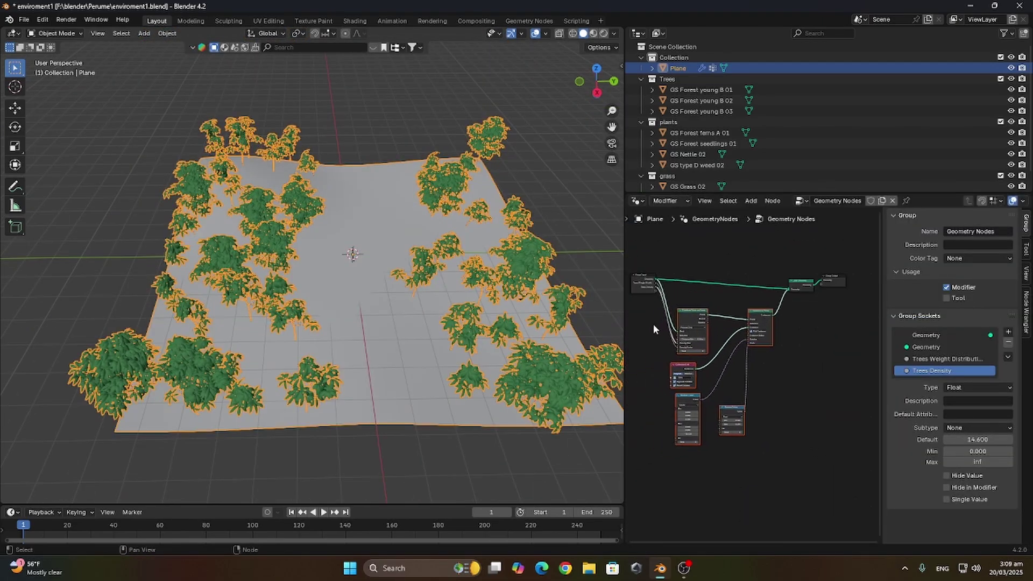
left_click(653, 324)
middle_click_drag(633, 309, 663, 299)
scroll(719, 308, "down", 3)
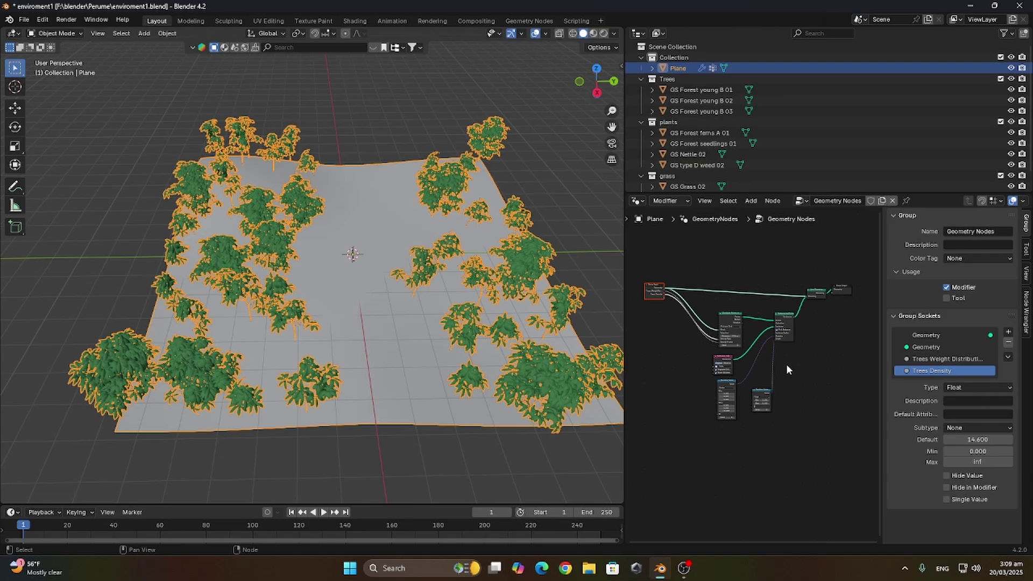
- Add a Frame node to the node tree and place it beside the tree-scattering nodes
left_click_drag(817, 419, 713, 327)
right_click(815, 384)
key("Escape")
key("shift+a")
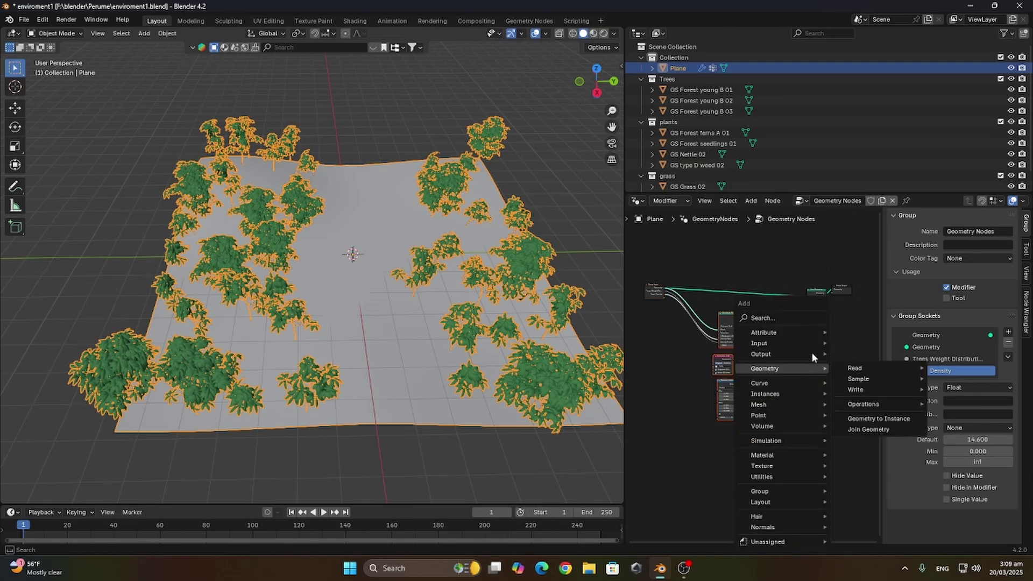
type("gra")
key("BackSpace")
key("BackSpace")
key("BackSpace")
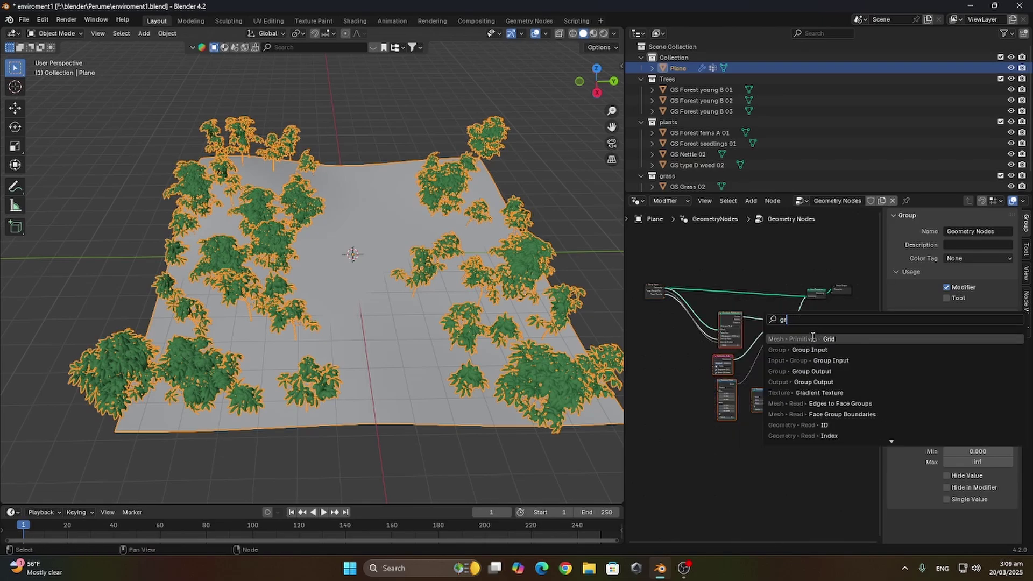
type("frame")
left_click(812, 336)
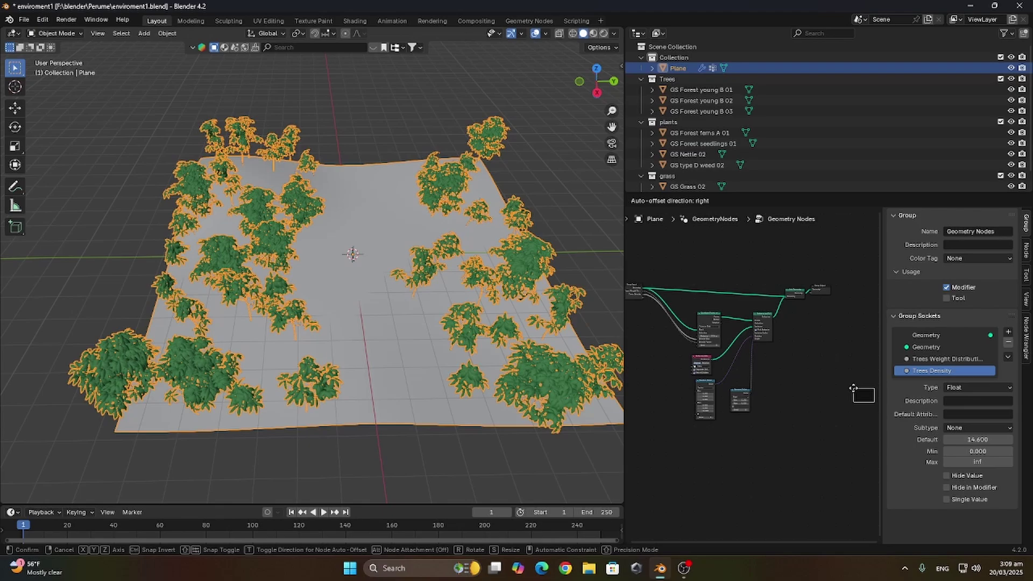
left_click(786, 368)
- Move all the tree-scattering nodes into the new frame
left_click_drag(781, 435, 695, 323)
key("g")
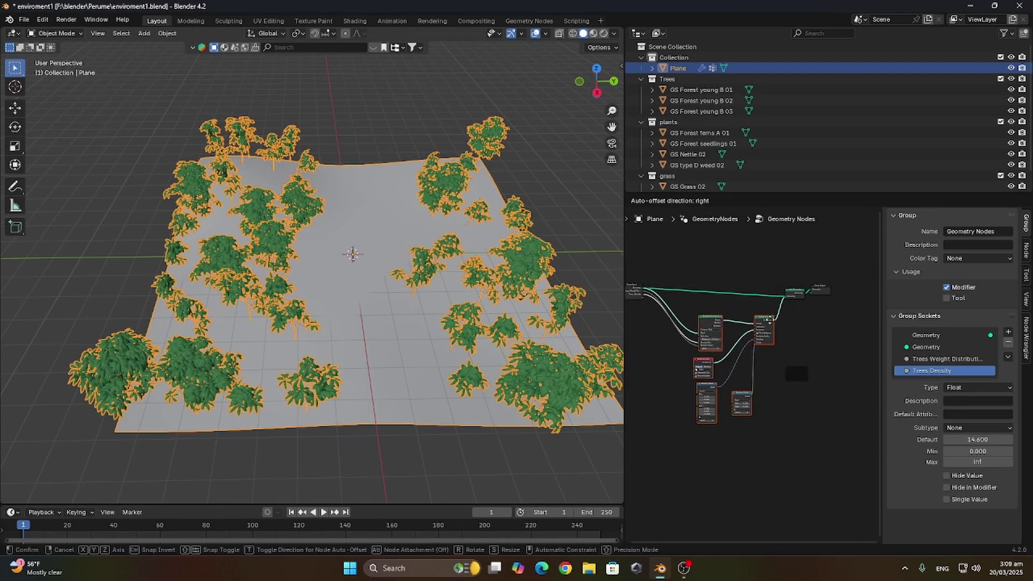
left_click(714, 320)
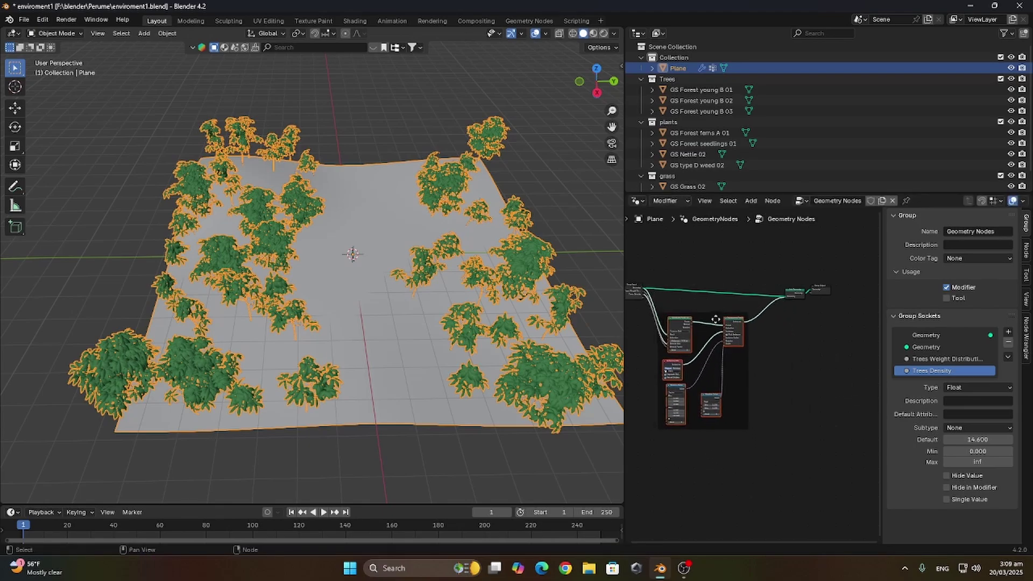
- Label the frame around the tree-scattering nodes Trees
right_click(700, 313)
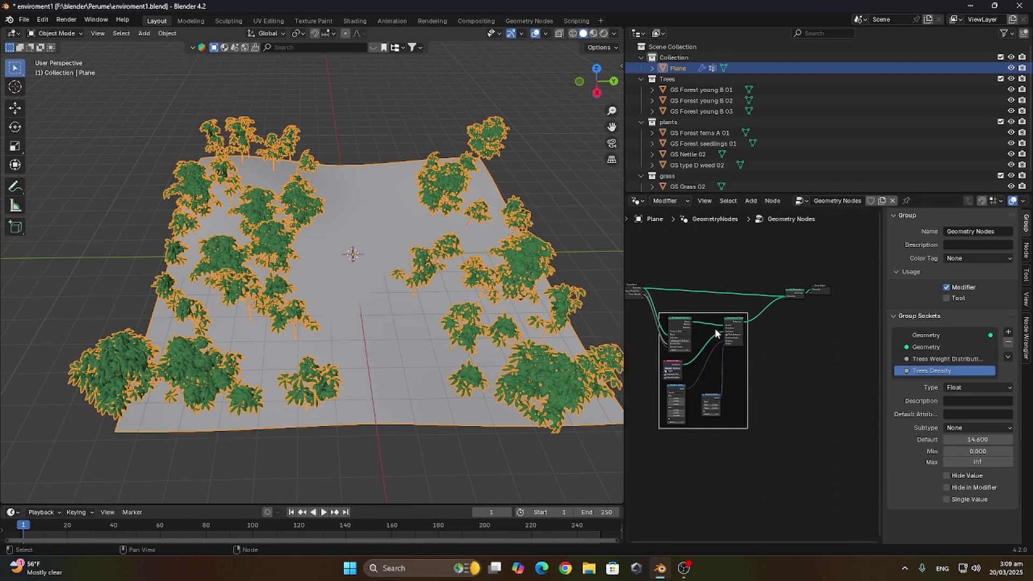
right_click(702, 317)
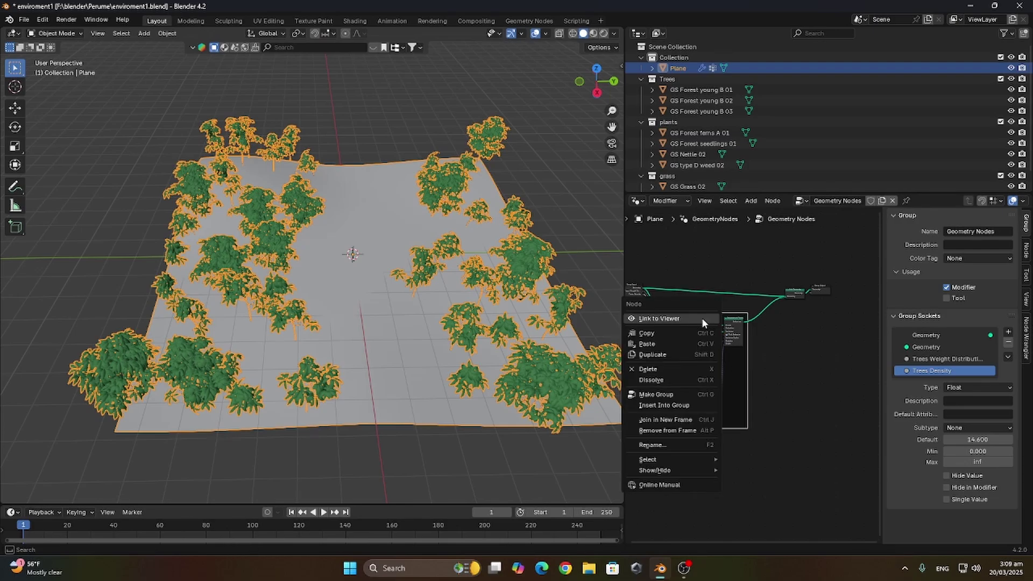
left_click(690, 444)
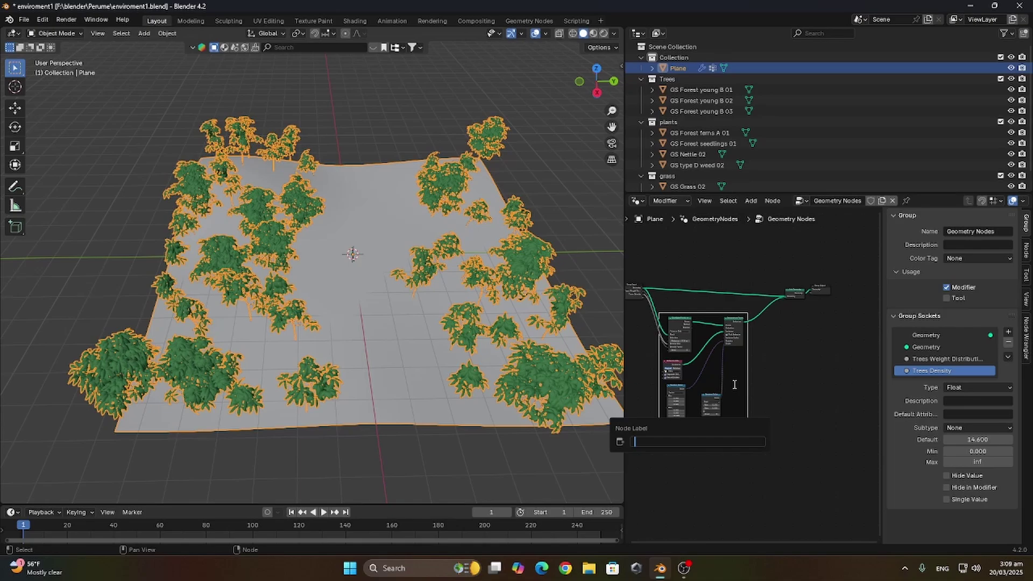
left_click_drag(740, 374, 741, 366)
- Duplicate the Trees frame with all its nodes, place the copy beside the original and label it Plants
left_click_drag(797, 433, 661, 302)
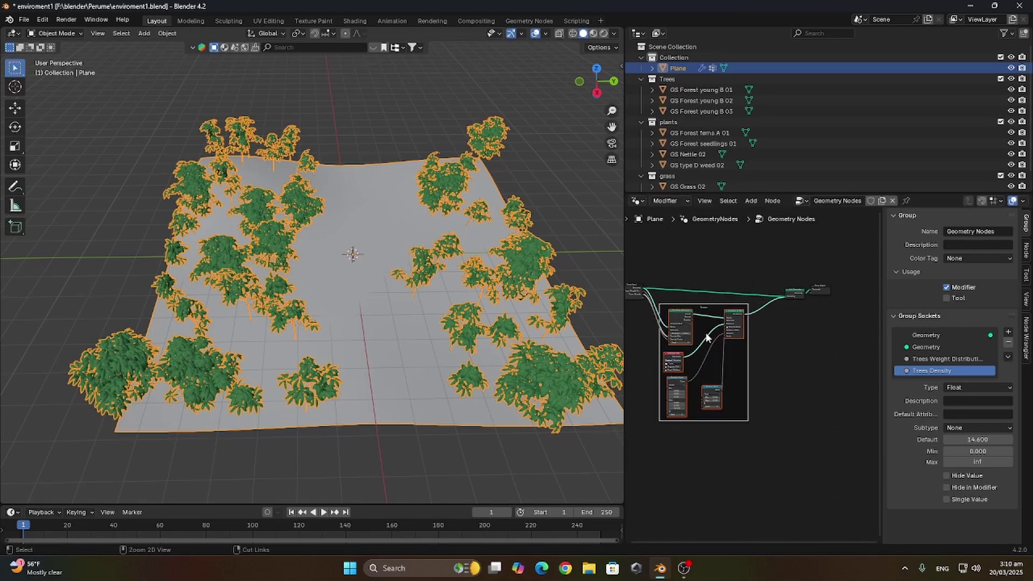
key("shift+d")
left_click(817, 357)
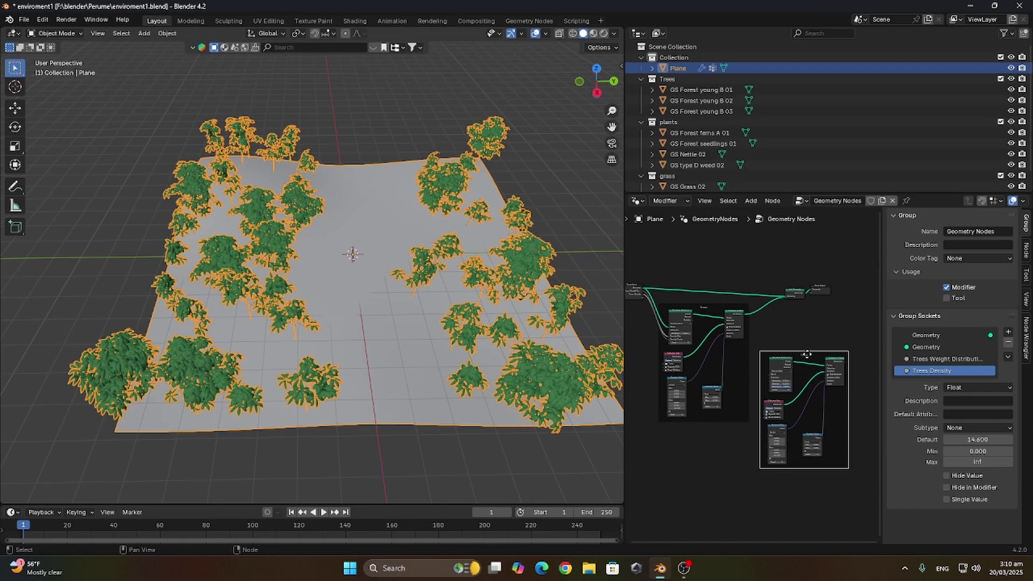
right_click(806, 356)
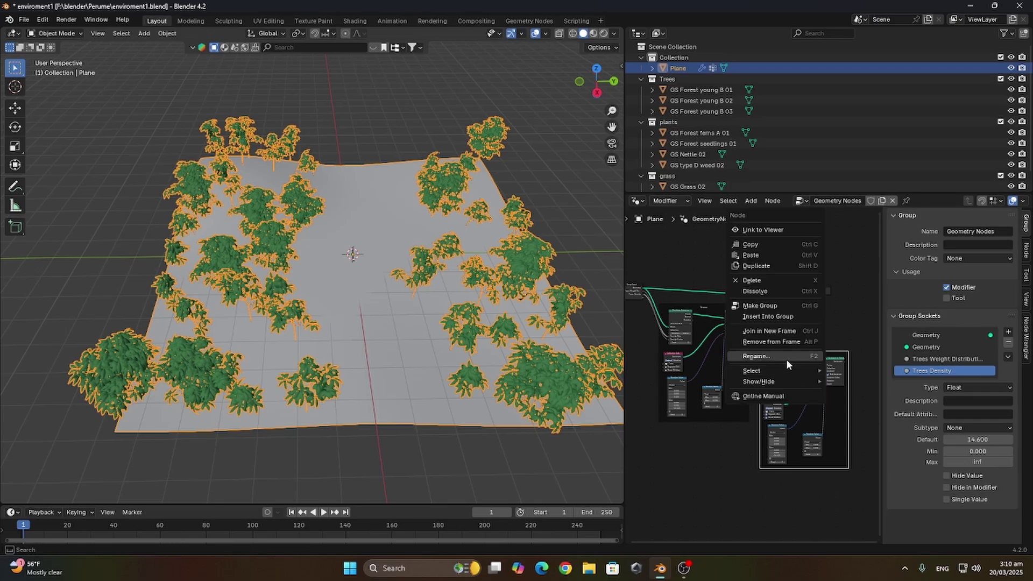
left_click(785, 359)
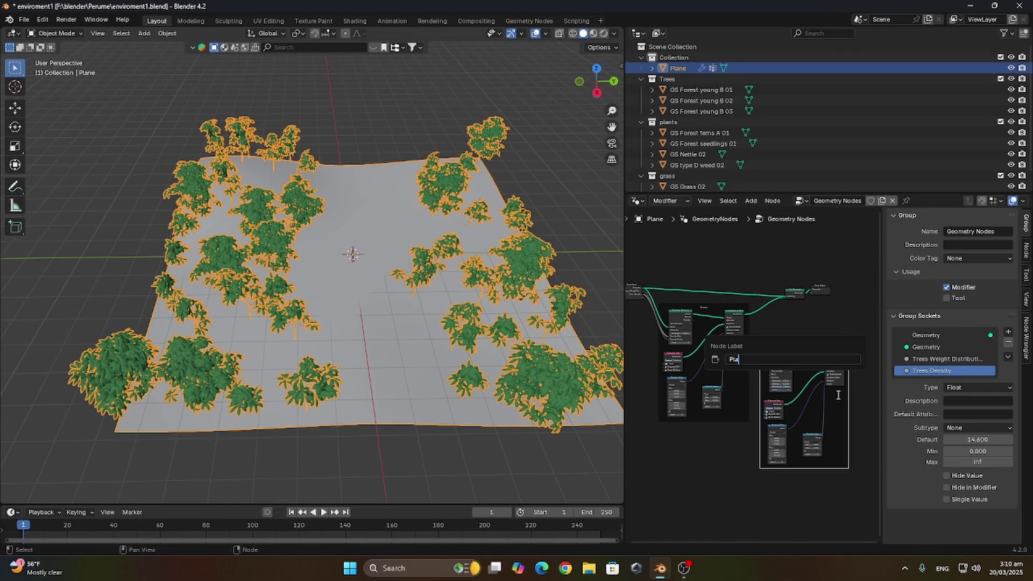
type("Plants")
key("Return")
- Set the Collection Info node in the Plants frame to the plants collection
scroll(781, 464, "up", 3)
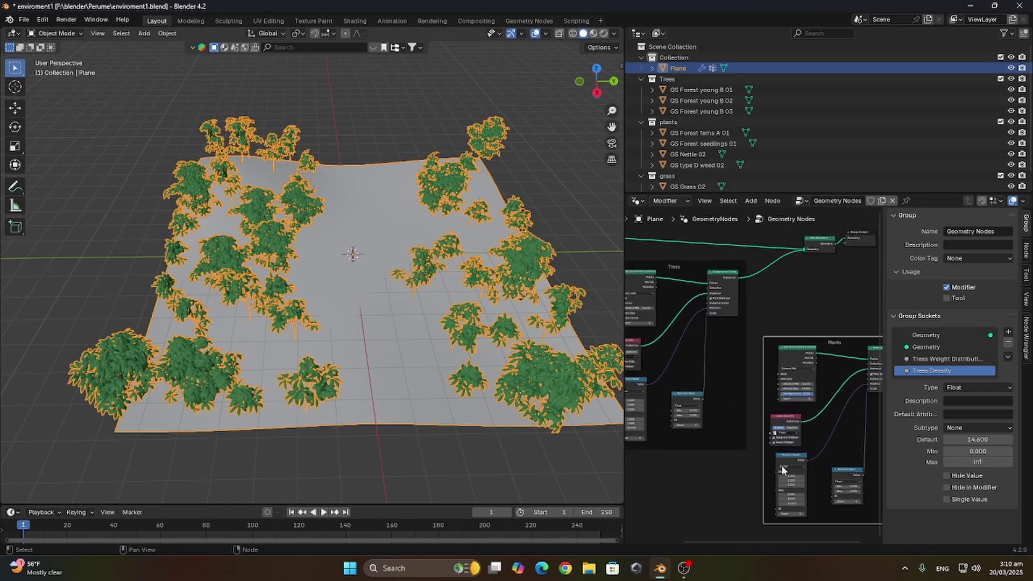
scroll(748, 409, "up", 2)
left_click(743, 383)
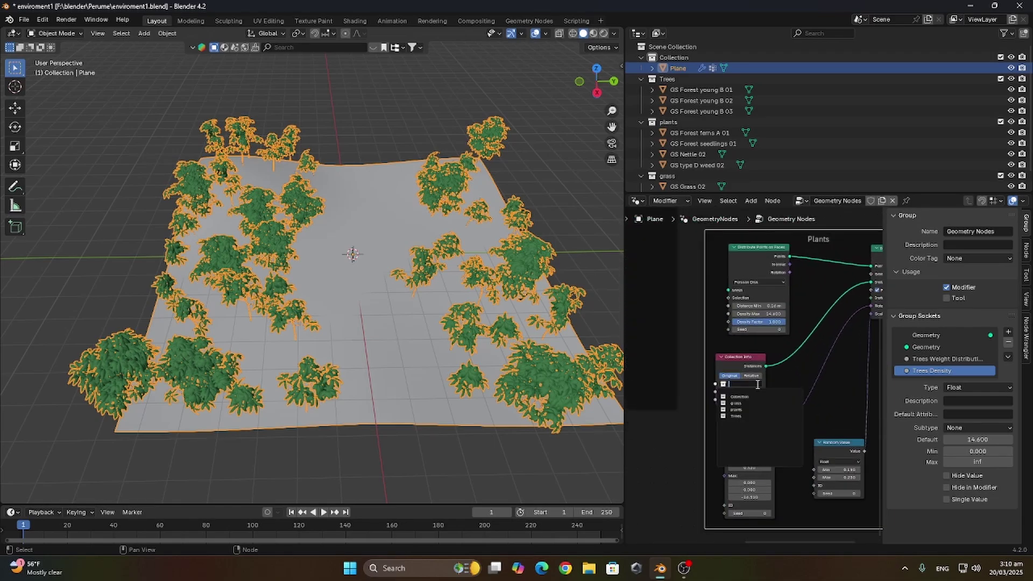
left_click(744, 411)
scroll(776, 414, "down", 3)
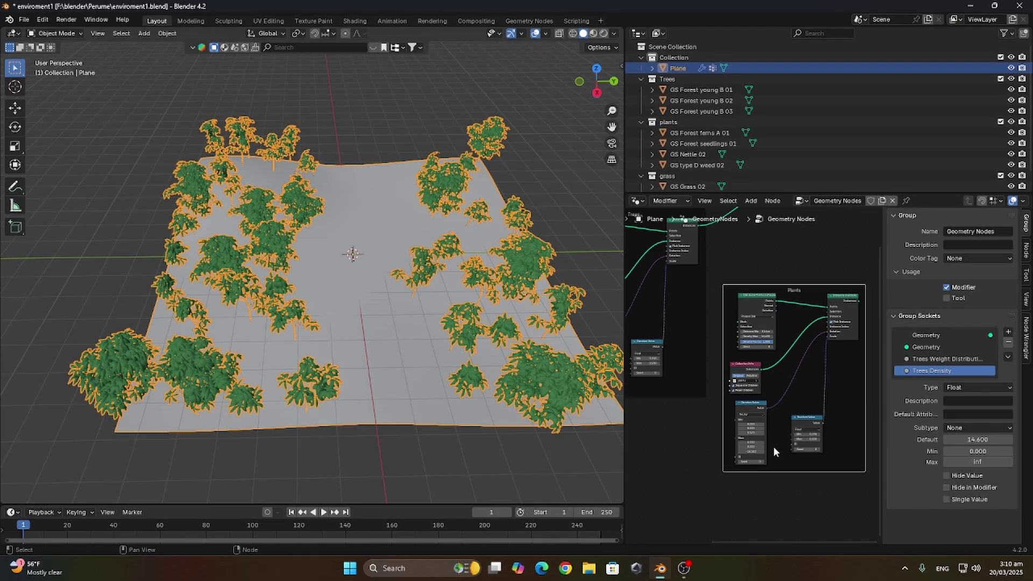
- Connect the Instances output of the Plants frame's Instance on Points node to the Join Geometry node
scroll(834, 335, "down", 2)
left_click_drag(822, 349, 748, 267)
scroll(479, 386, "up", 2)
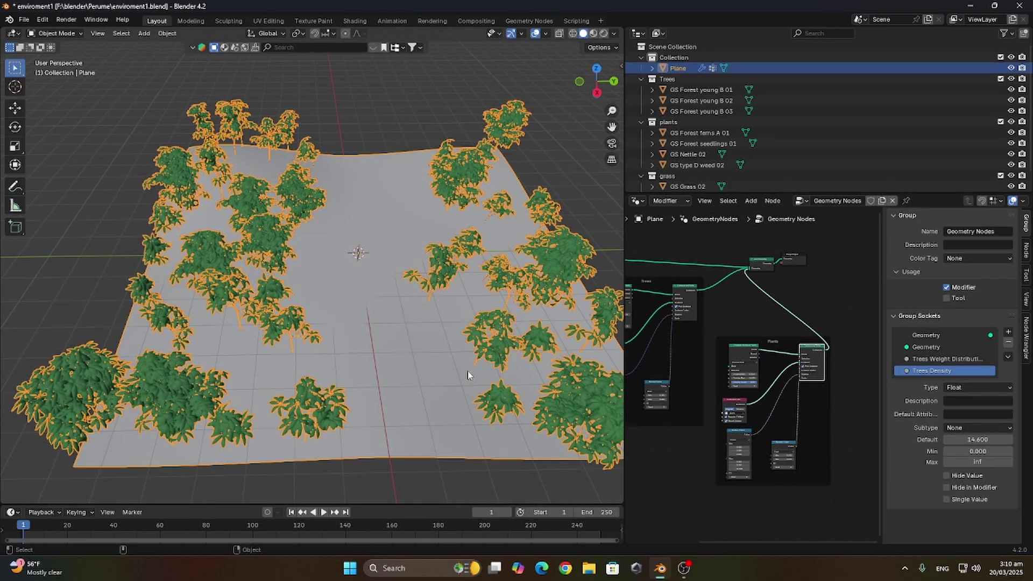
- Connect the Group Input's Geometry output to the Mesh input of Distribute Points on Faces in the Plants frame
middle_click_drag(468, 372, 439, 357)
scroll(748, 409, "up", 4)
middle_click_drag(561, 473, 589, 471)
scroll(589, 471, "up", 3)
left_click(799, 484)
middle_click_drag(799, 484, 872, 471)
scroll(717, 287, "down", 5)
scroll(717, 283, "down", 1)
left_click_drag(659, 274, 730, 310)
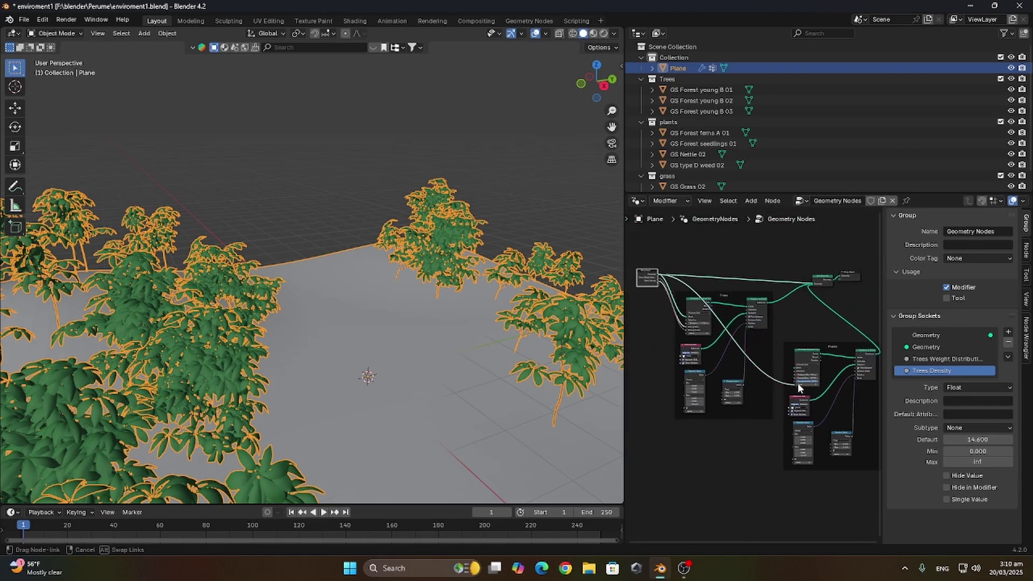
left_click_drag(800, 370, 799, 370)
scroll(715, 341, "up", 1)
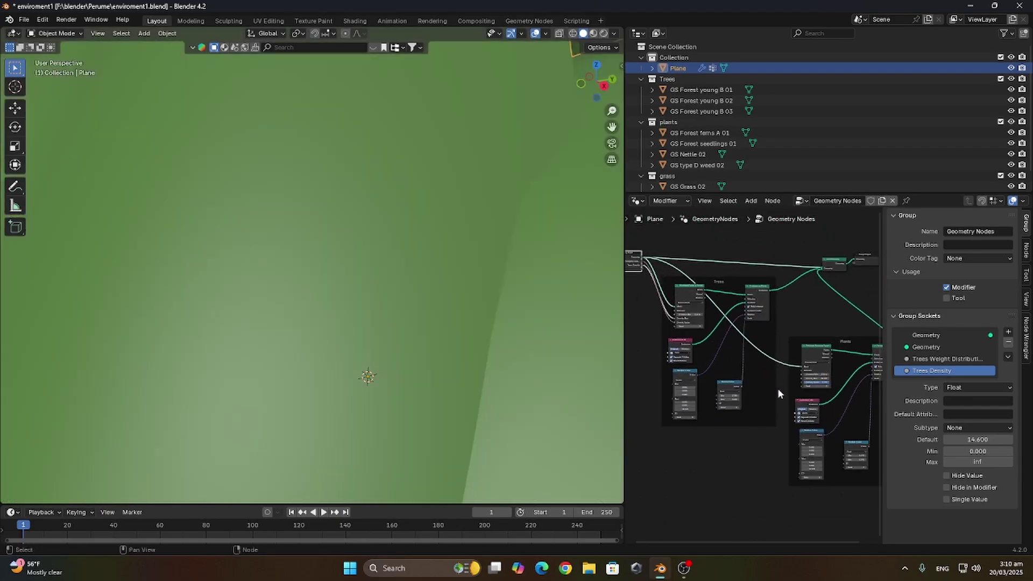
- Adjust the Min and Max of the Plants frame's float Random Value node that drives the instance scale
scroll(798, 409, "up", 7)
middle_click_drag(847, 462, 823, 424)
left_click_drag(842, 439, 806, 433)
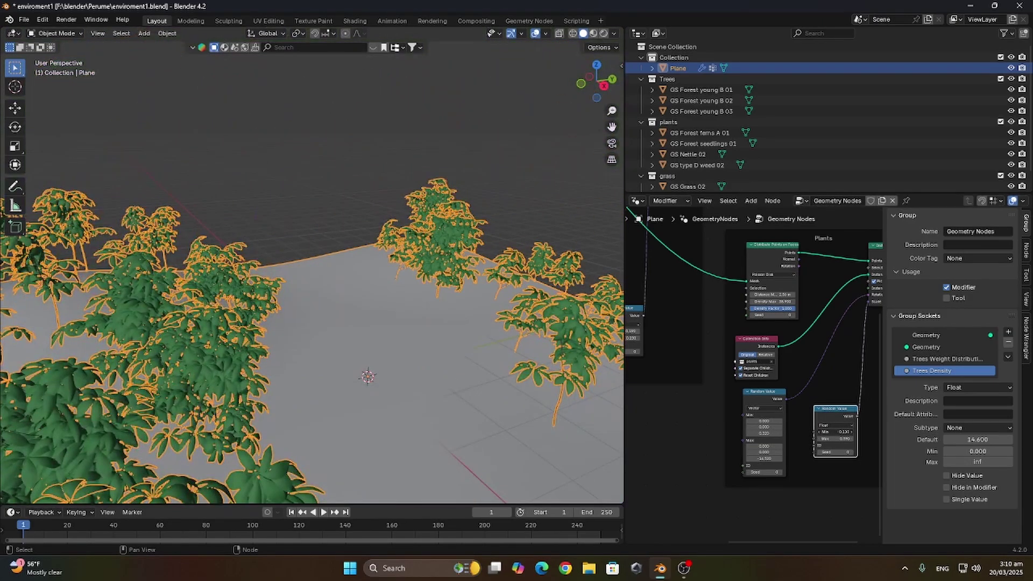
- Reduce Distance Min on the Plants frame's Distribute Points on Faces node to 0 m and deselect the plane
middle_click_drag(410, 223, 379, 197)
scroll(675, 272, "down", 2)
middle_click_drag(675, 272, 779, 341)
middle_click_drag(867, 393, 750, 350)
scroll(749, 350, "up", 3)
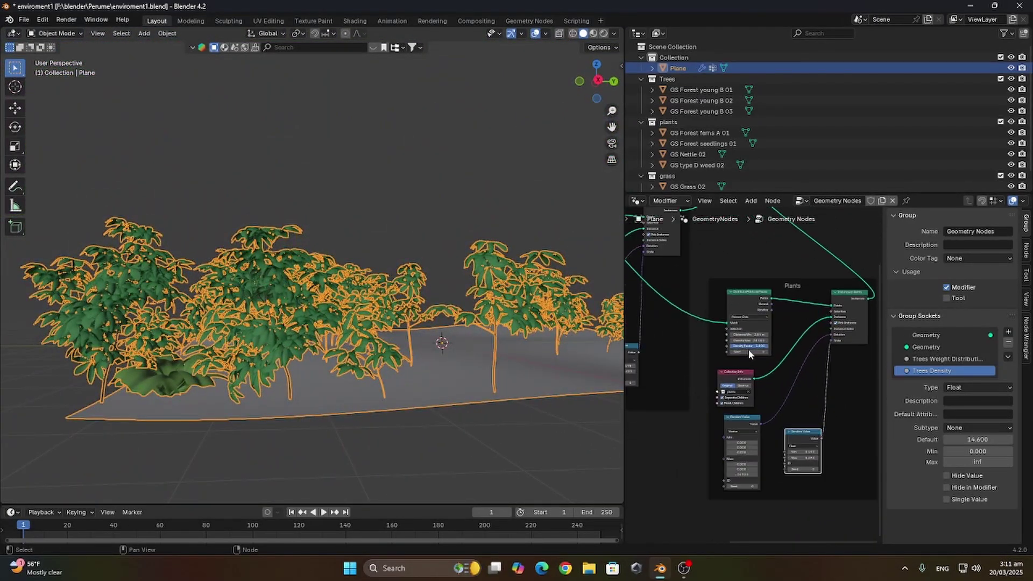
left_click_drag(757, 314, 630, 315)
middle_click_drag(375, 274, 410, 404)
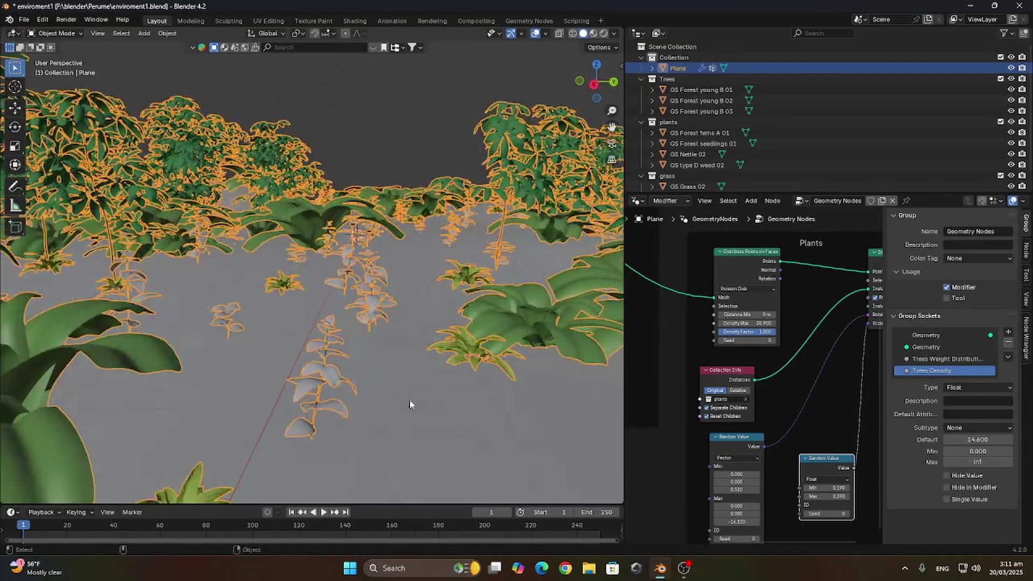
left_click(434, 264)
middle_click_drag(411, 172, 381, 333)
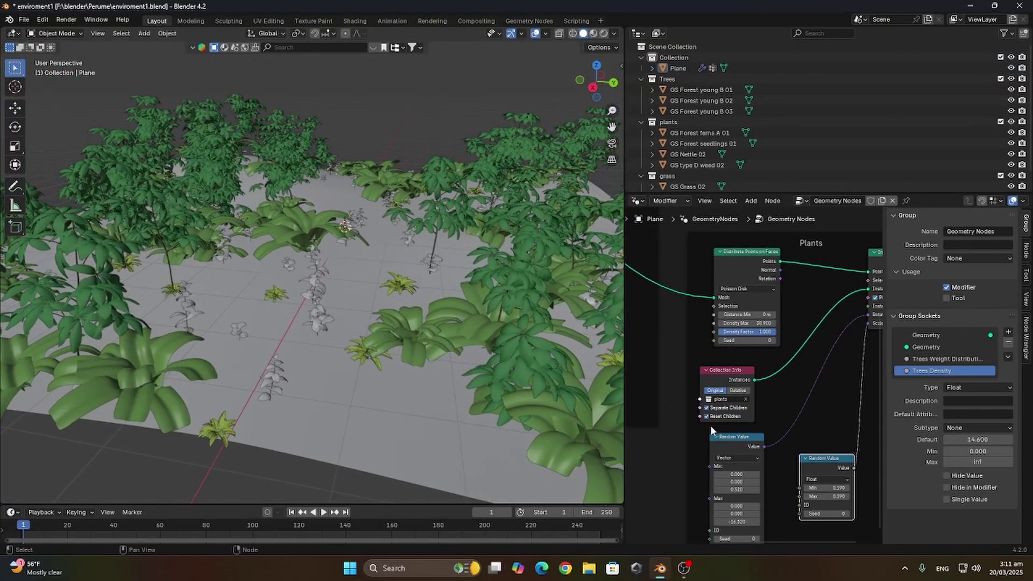
scroll(710, 425, "down", 1)
middle_click_drag(299, 369, 356, 370)
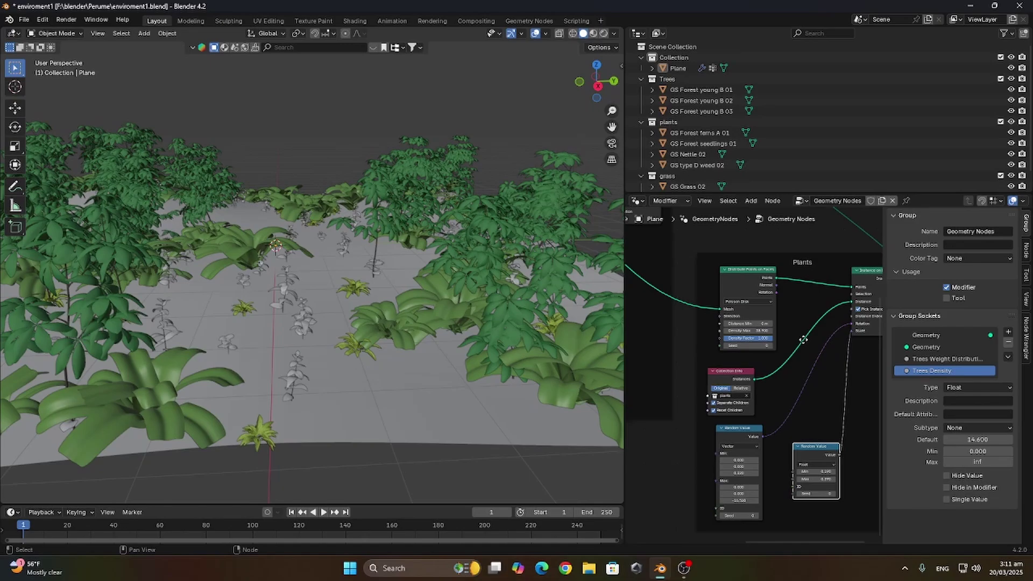
- Expose the Plants frame's Density Max as a new Group Input socket and name it Plants Density
middle_click_drag(802, 340, 757, 365)
left_click_drag(764, 352, 745, 278)
double_click(943, 384)
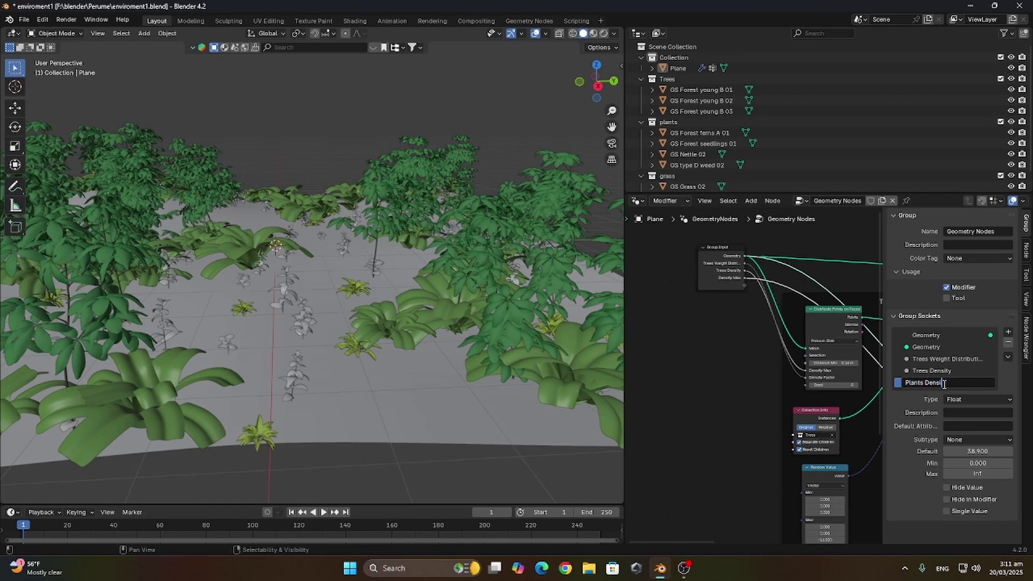
- Expose the Plants frame's Density Factor as a new Group Input socket and name it Plants Weight Distribution
scroll(660, 367, "down", 5)
middle_click_drag(877, 433, 746, 390)
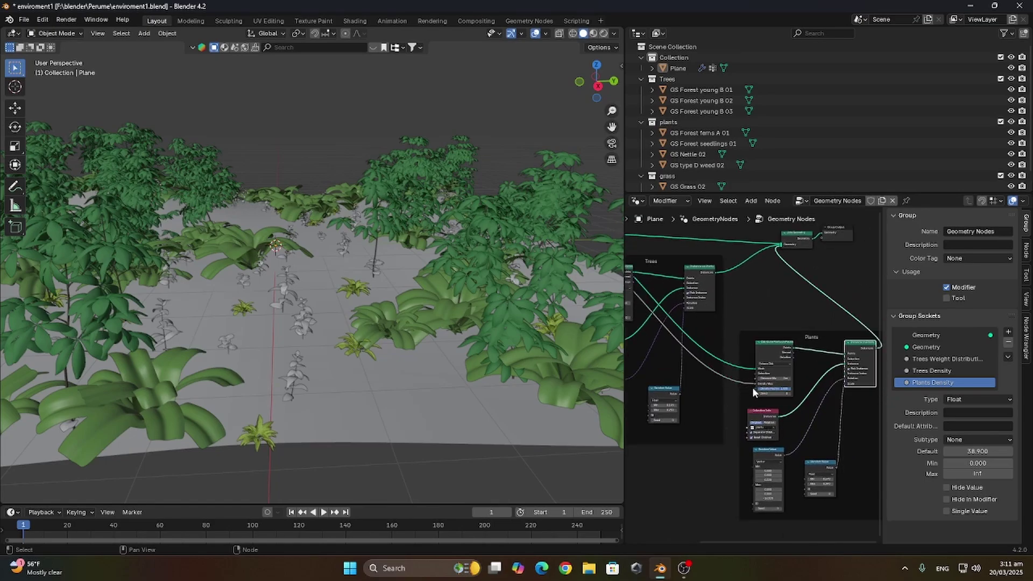
left_click_drag(752, 386, 611, 253)
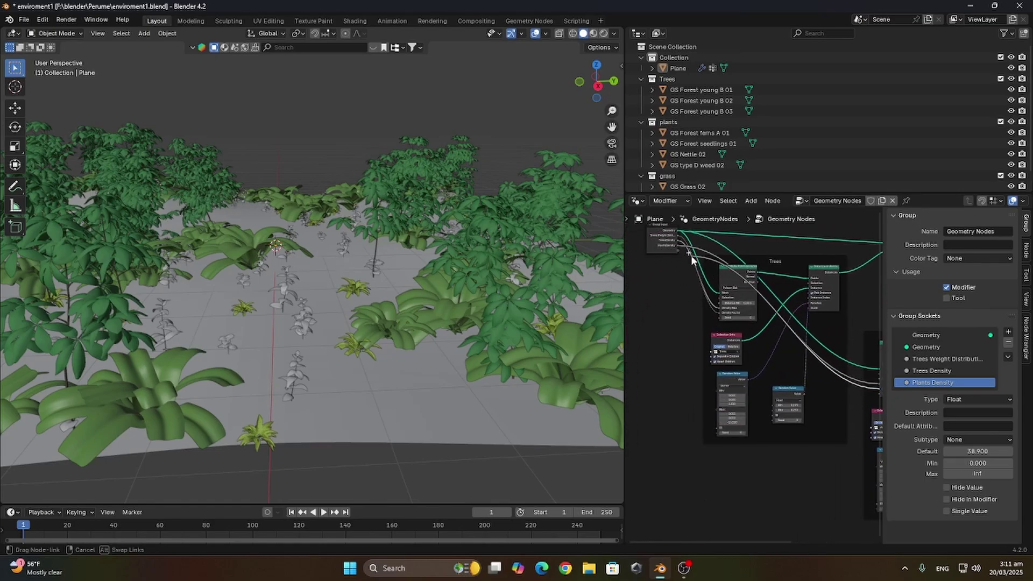
left_click_drag(691, 255, 677, 250)
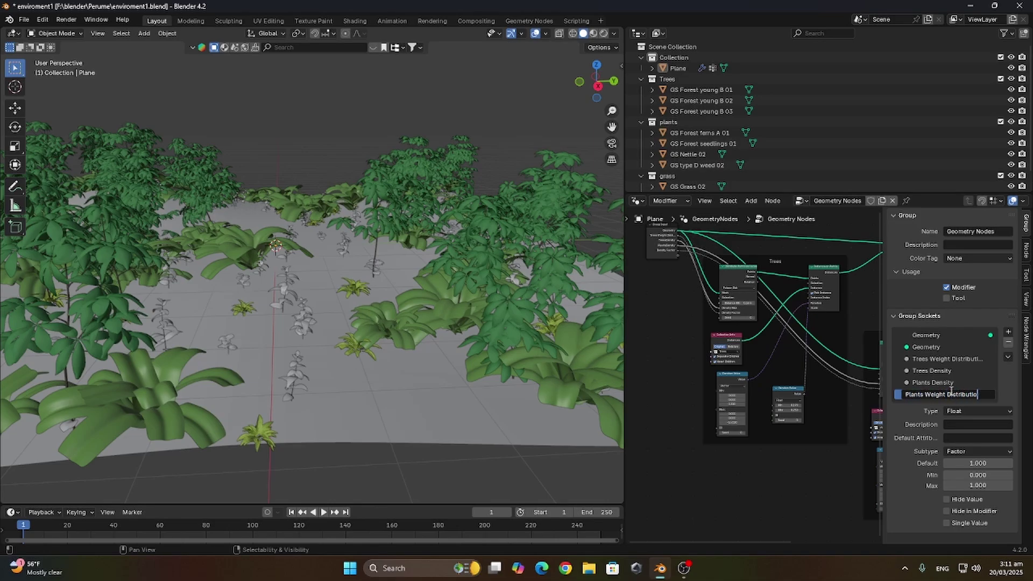
type("n")
key("Return")
- In the plane's Geometry Nodes modifier, switch Plants Weight Distribution to attribute input and assign the Group vertex group
middle_click_drag(861, 388, 645, 374)
left_click(638, 201)
left_click(679, 233)
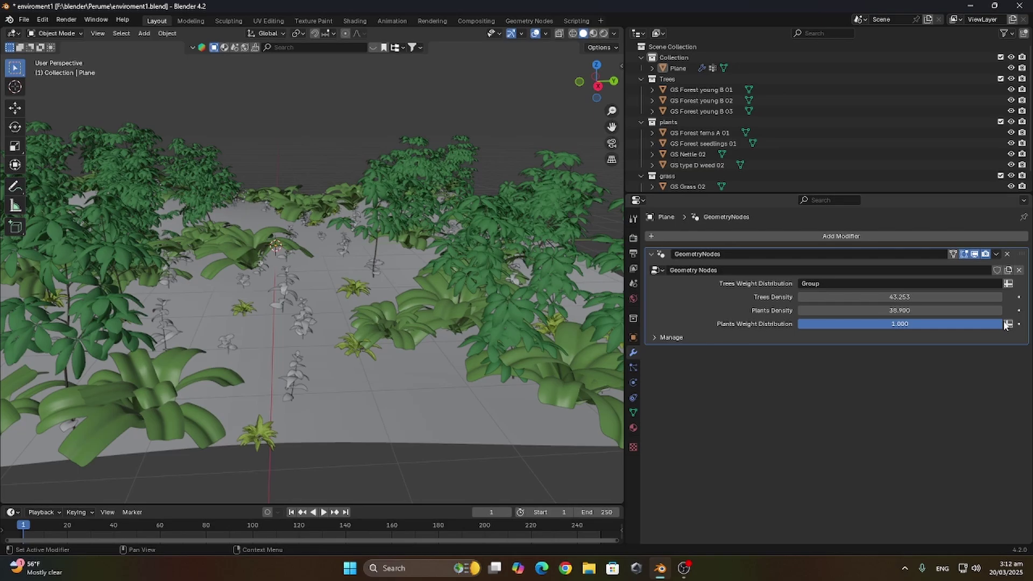
left_click(1008, 324)
left_click(961, 324)
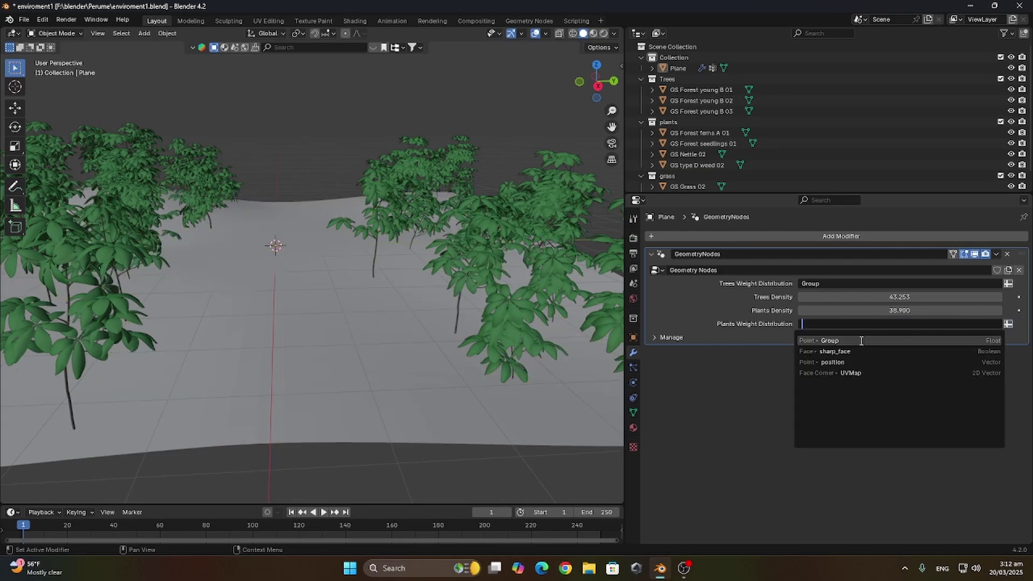
left_click(835, 341)
middle_click_drag(533, 397, 454, 377)
left_click(826, 327)
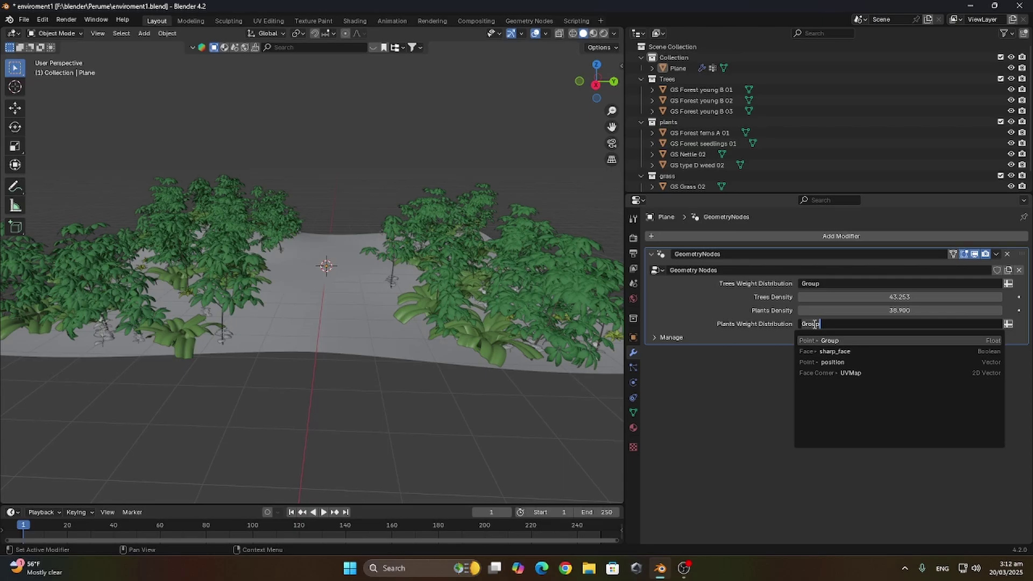
- Enter Weight Paint mode on the plane and rename its existing vertex group to Trees
left_click(60, 92)
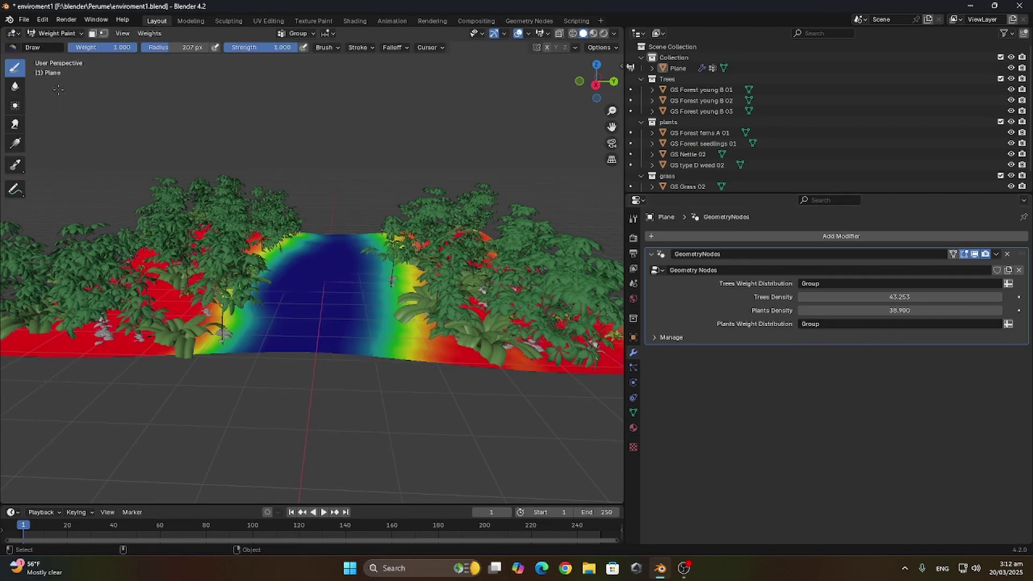
left_click(295, 33)
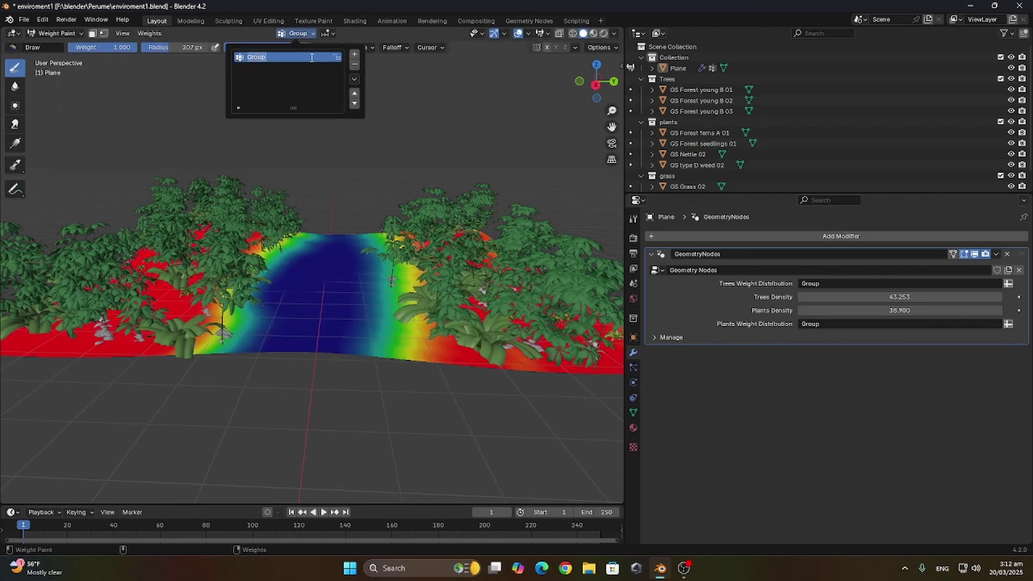
type("Trees")
key("Return")
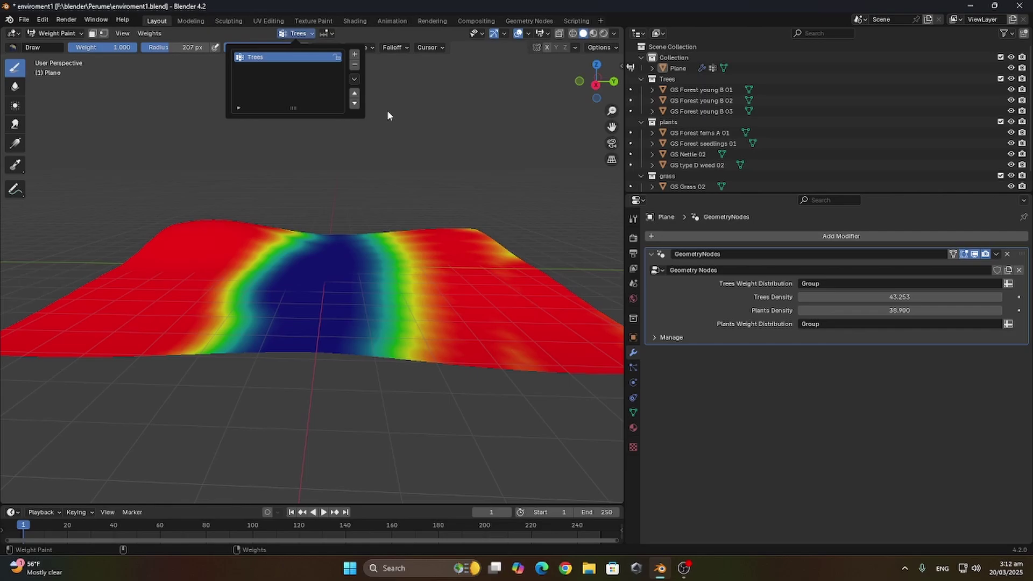
- Add a second vertex group to the plane and name it Plants
left_click(295, 34)
left_click(355, 53)
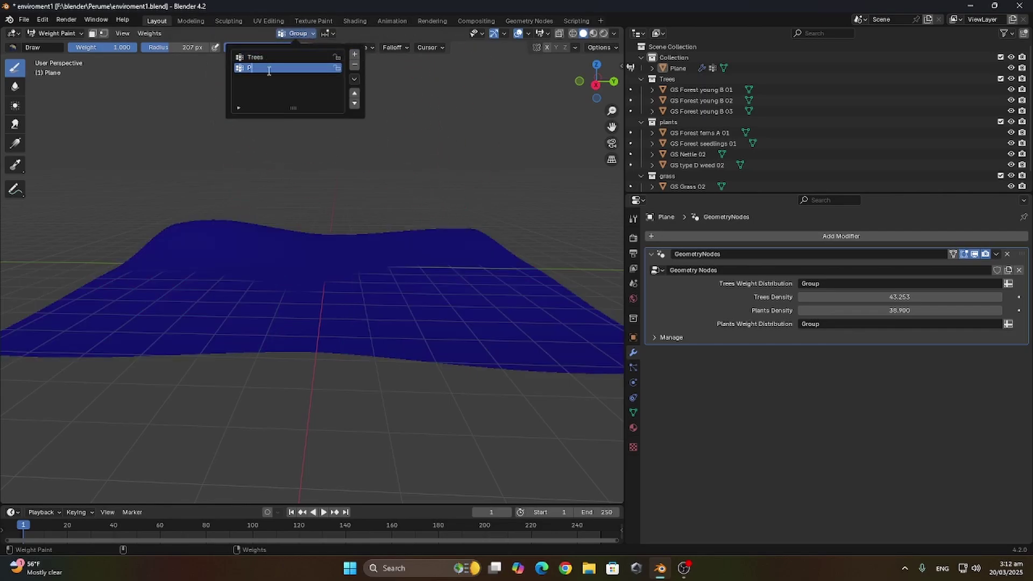
type("Plabn")
key("BackSpace")
key("BackSpace")
type("nts")
key("Return")
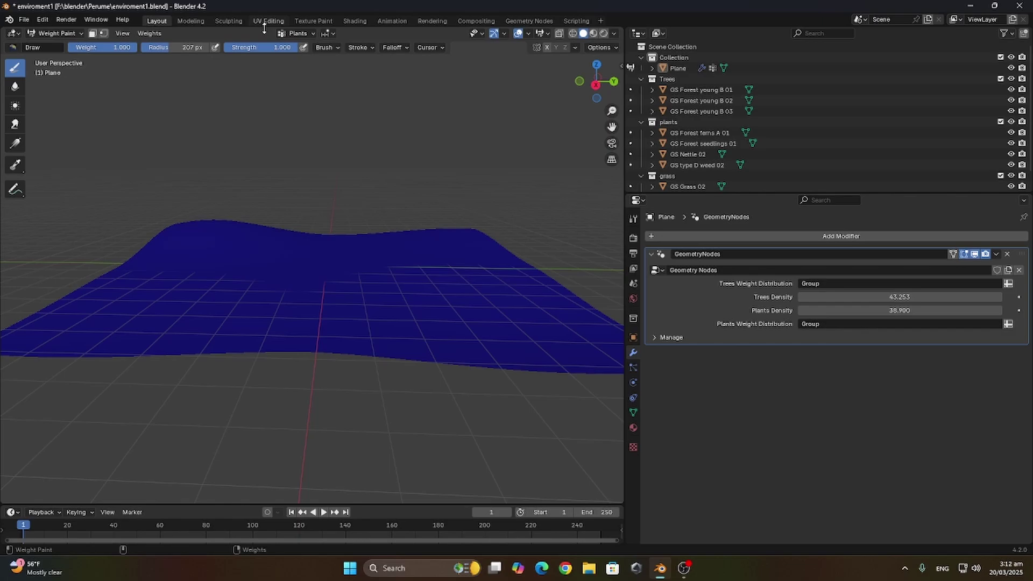
- Assign the Trees vertex group to Trees Weight Distribution and the Plants vertex group to Plants Weight Distribution
left_click(831, 283)
left_click(831, 354)
left_click(831, 283)
left_click(823, 343)
- Reduce the brush radius to 118 px and paint full Plants weight over the middle of the plane
scroll(379, 237, "down", 3)
middle_click_drag(378, 237, 317, 307)
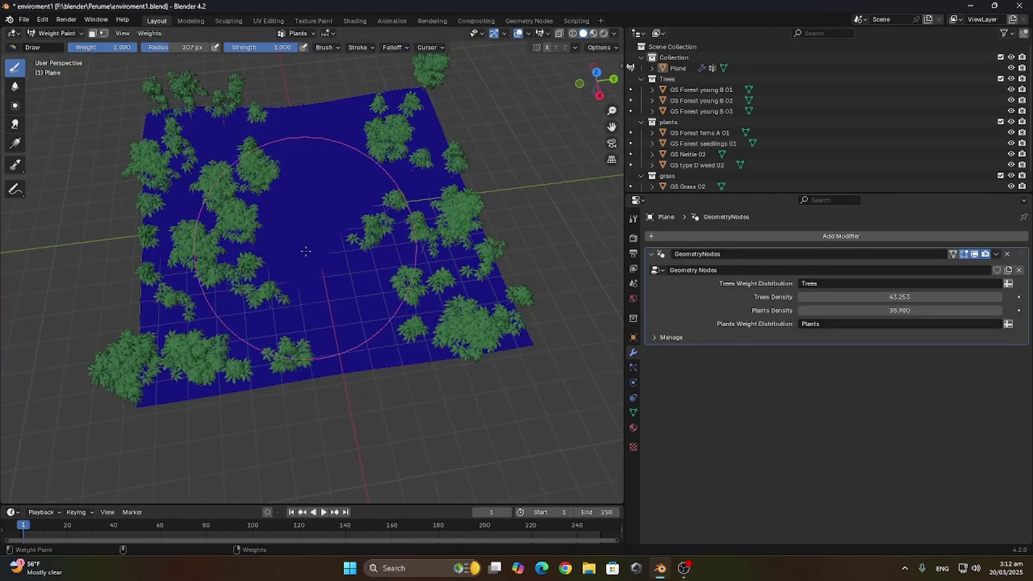
middle_click_drag(307, 251, 323, 204)
mouse_move(339, 204)
left_mouse_down()
mouse_move(332, 296)
mouse_move(296, 258)
left_mouse_up()
key("ctrl+z")
key("f")
left_click(321, 326)
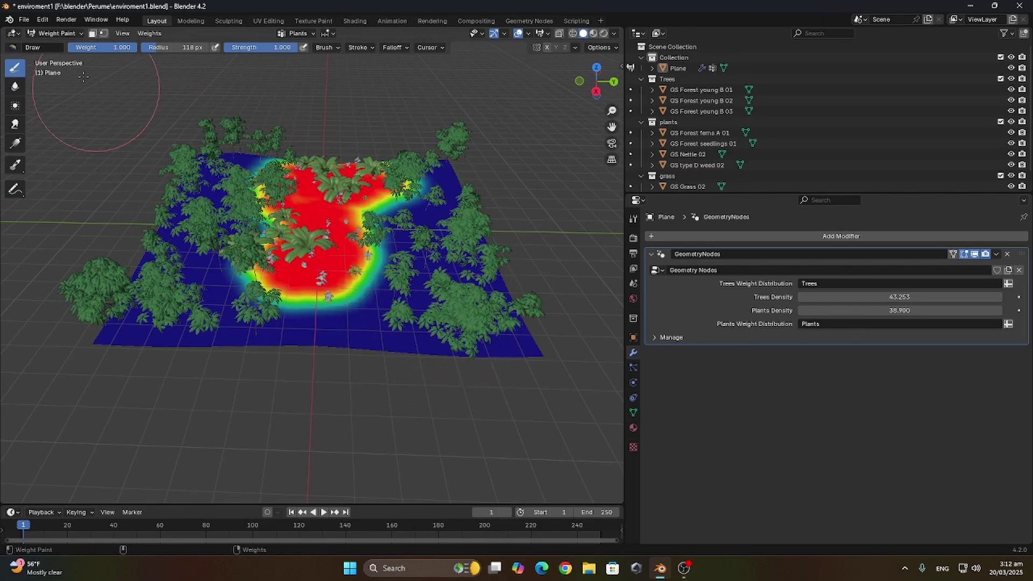
- Return to Object Mode and apply the GS Ground 08 material asset to the ground plane
left_click(56, 33)
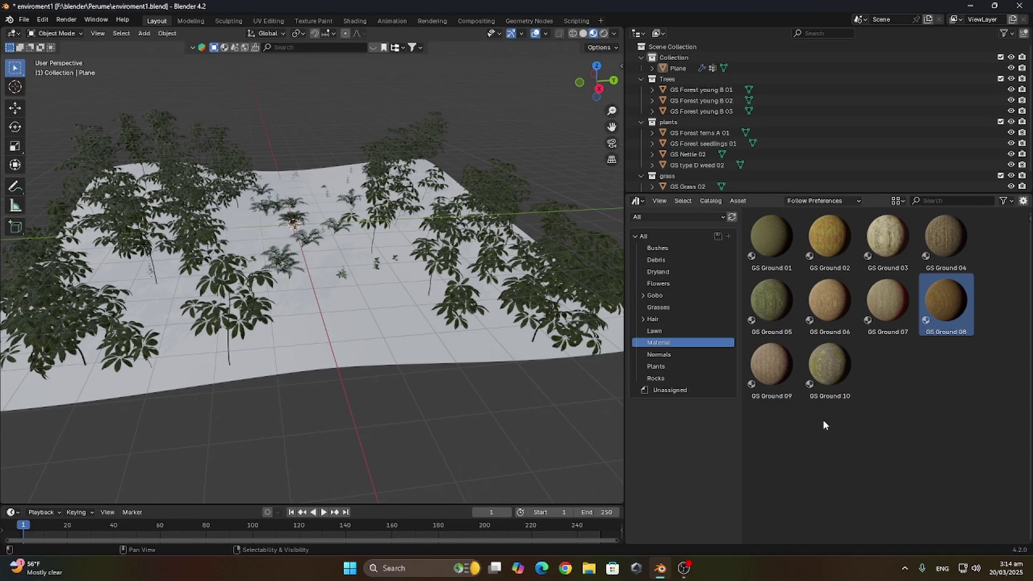
left_click_drag(951, 320, 380, 344)
middle_click_drag(380, 345, 351, 325)
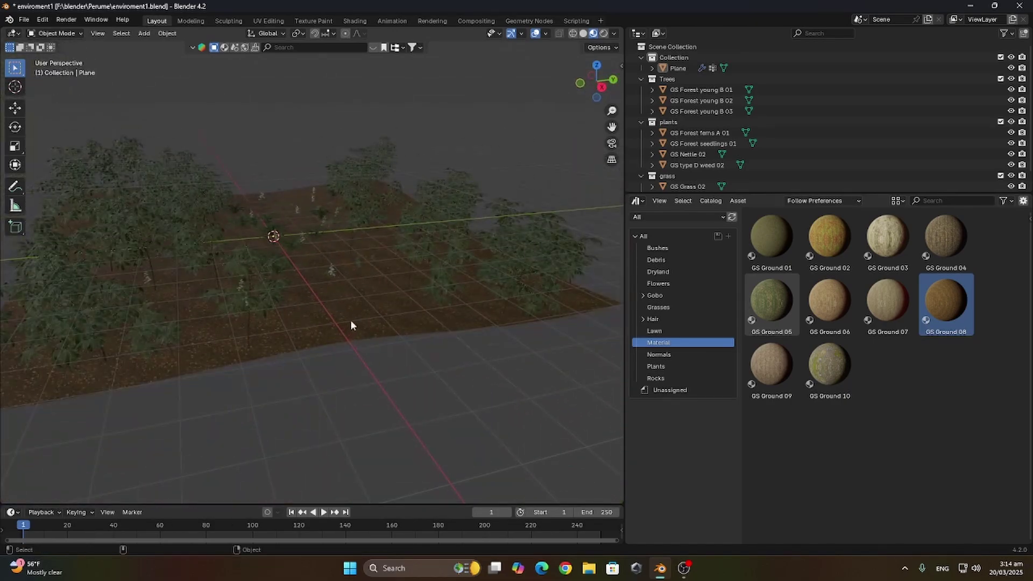
- Duplicate the Plants frame with its nodes in the geometry node tree and place the copy beside the original
left_click(637, 200)
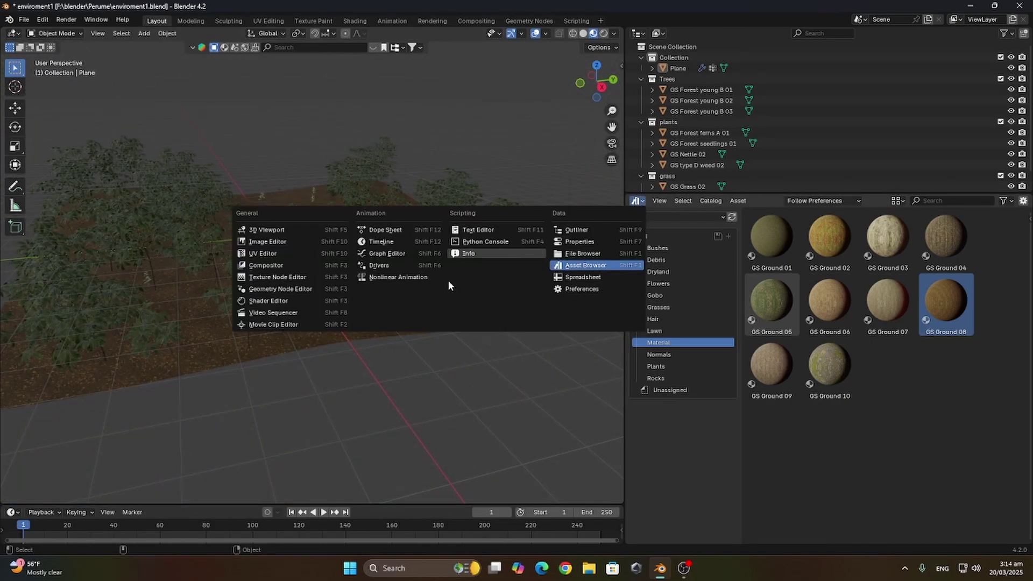
left_click(305, 289)
scroll(783, 347, "down", 5)
key("shift+d")
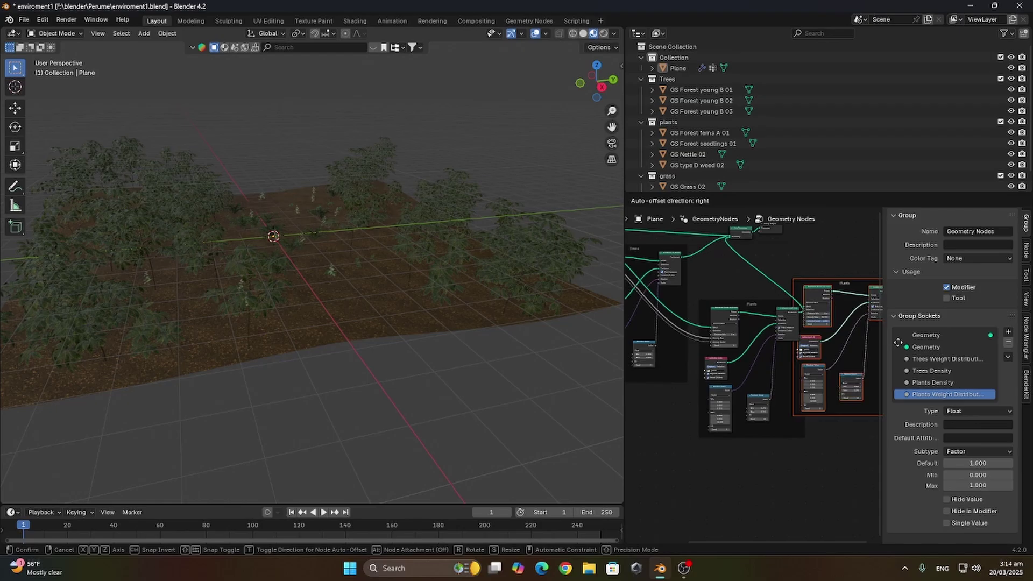
left_click(899, 343)
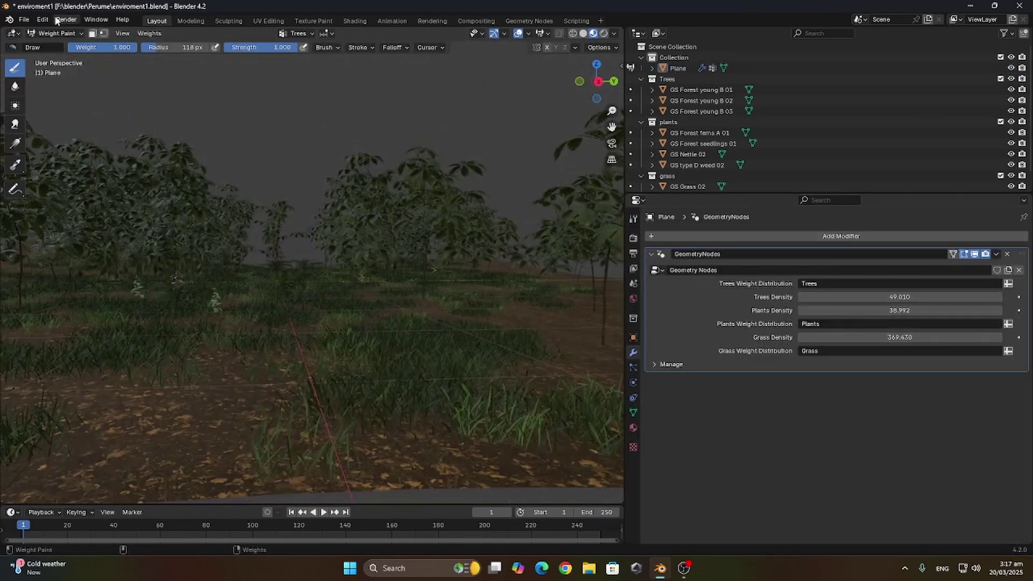
- Leave Weight Paint for Object Mode and add a camera to the scene
left_click(53, 46)
left_click(144, 33)
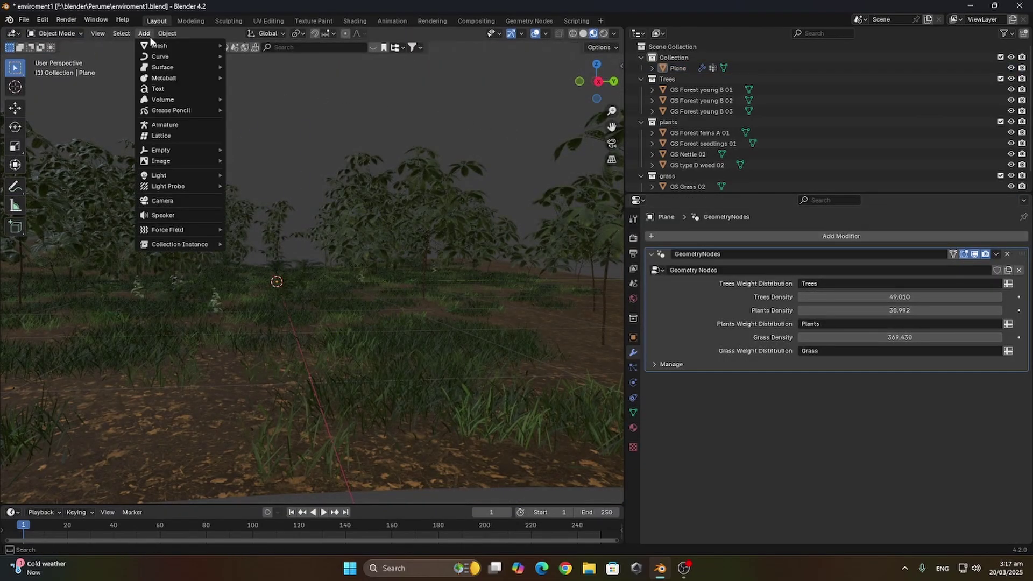
left_click(195, 198)
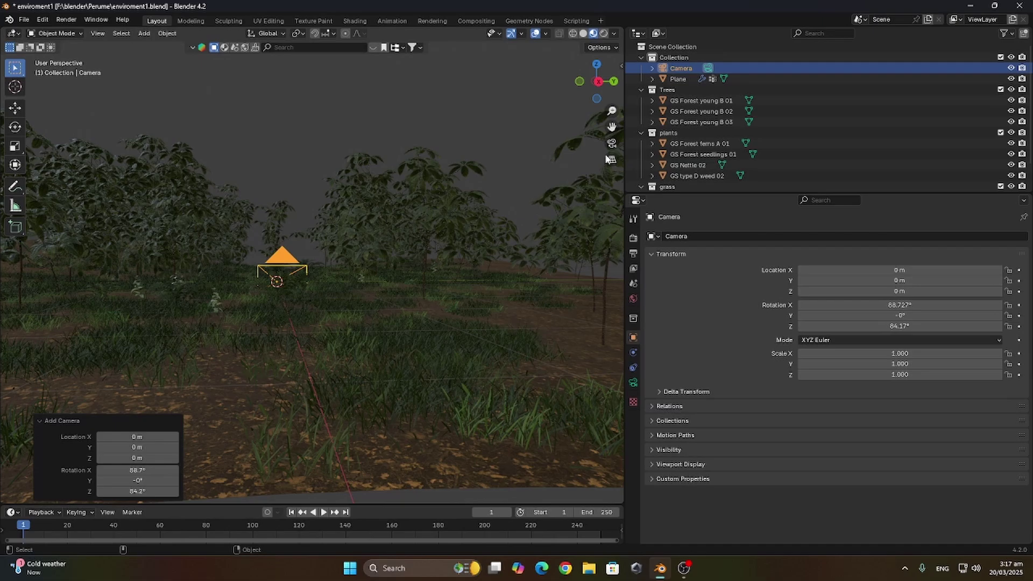
- Look through the camera and walk it to about X 6.55 m, Y -0.39 m, Z 0.26 m to frame the grassy clearing
key("KP_0")
left_click(97, 33)
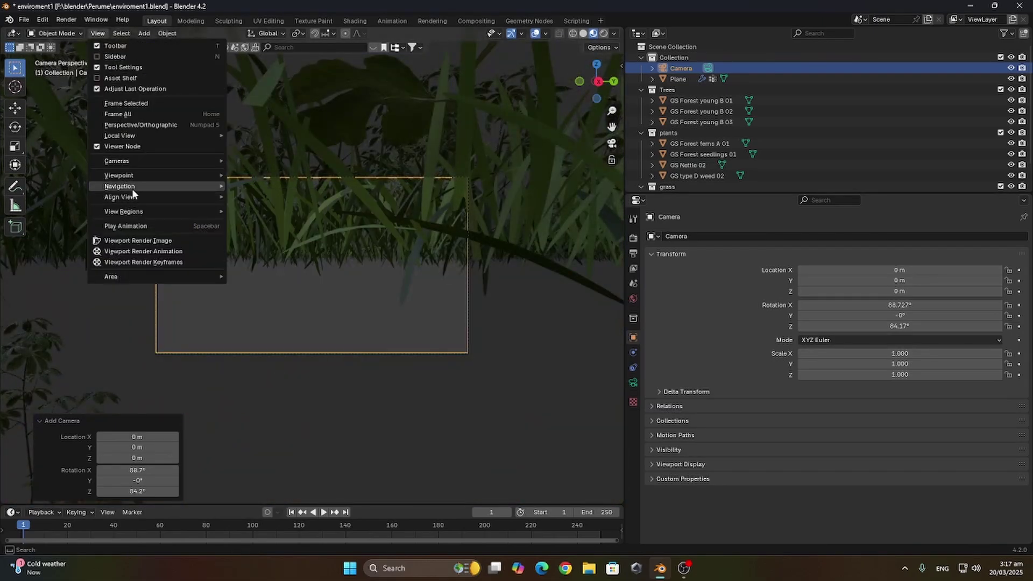
mouse_move(133, 189)
left_click(259, 383)
key("w")
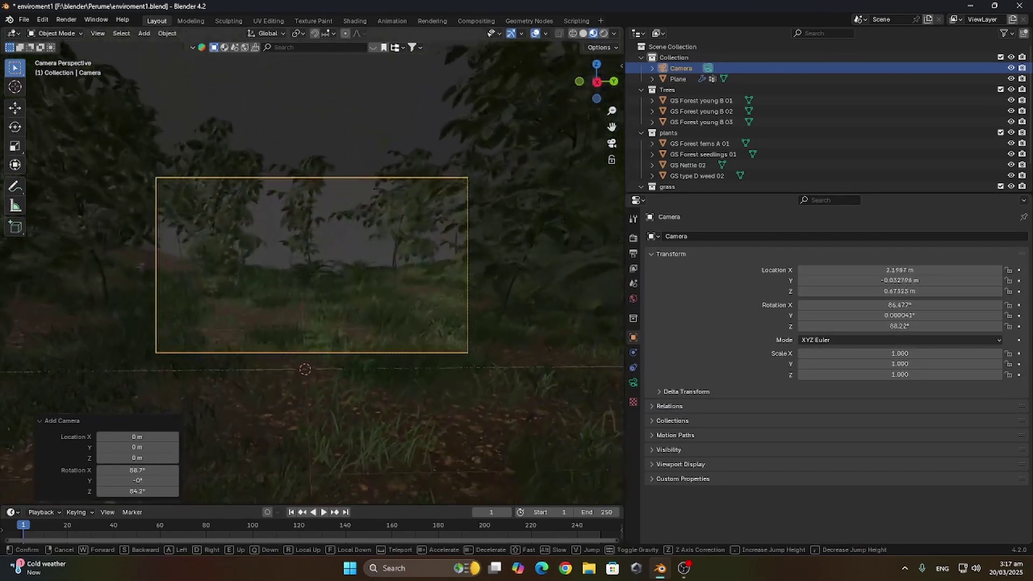
key("w")
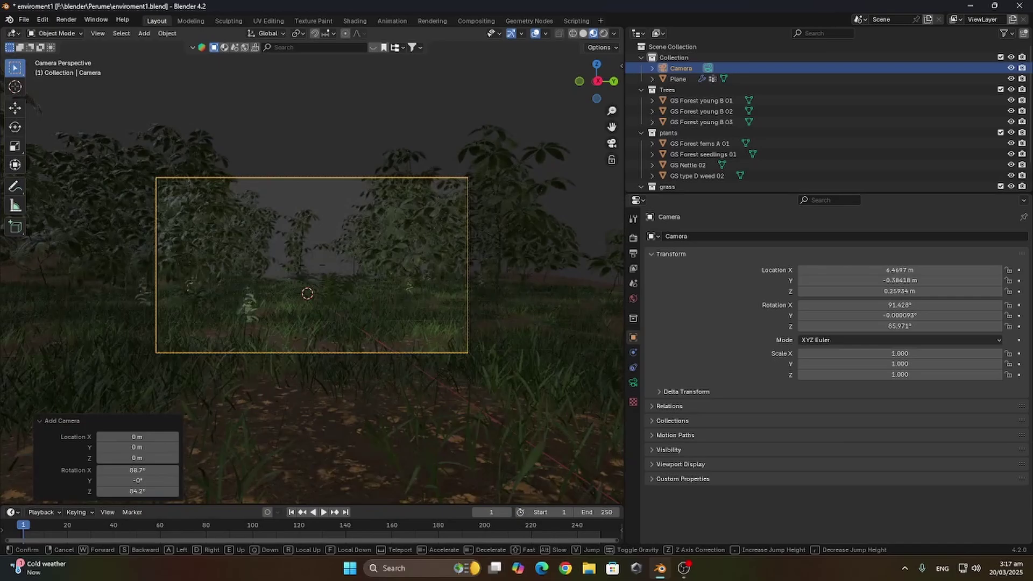
key("s")
key("q")
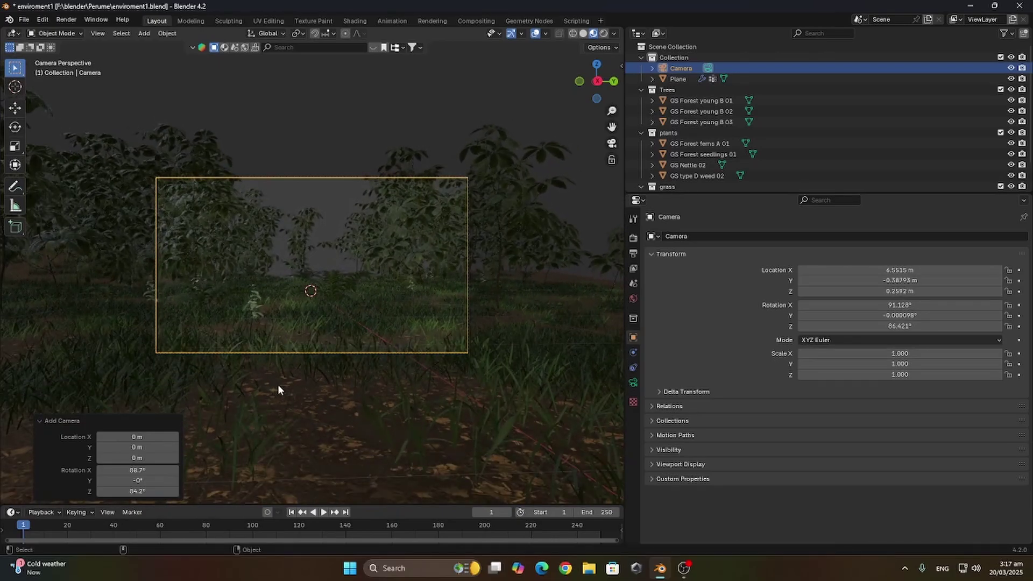
- Show the viewport in rendered shading and set the render engine to Cycles with GPU Compute
left_click(603, 33)
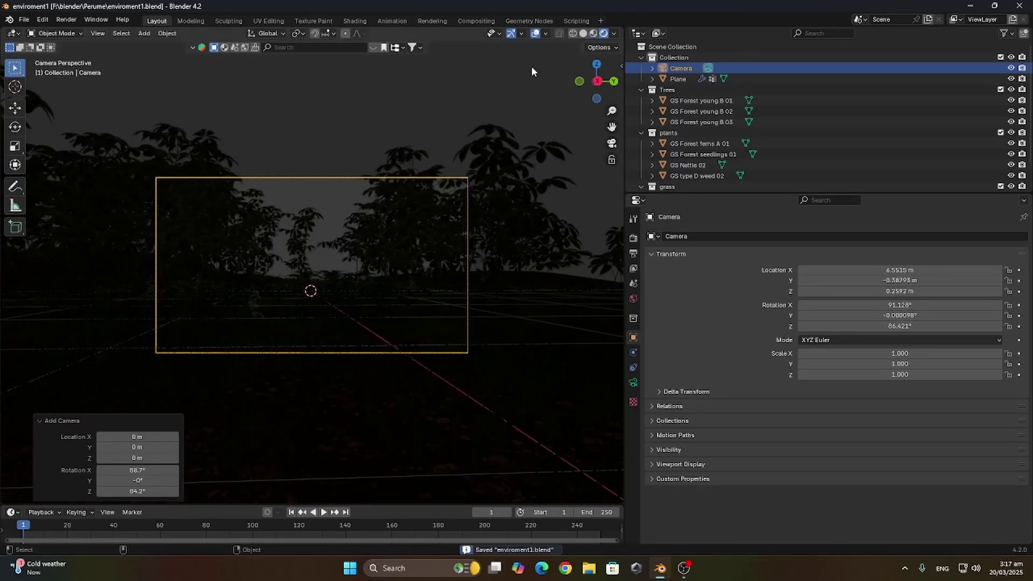
left_click(633, 238)
left_click(845, 235)
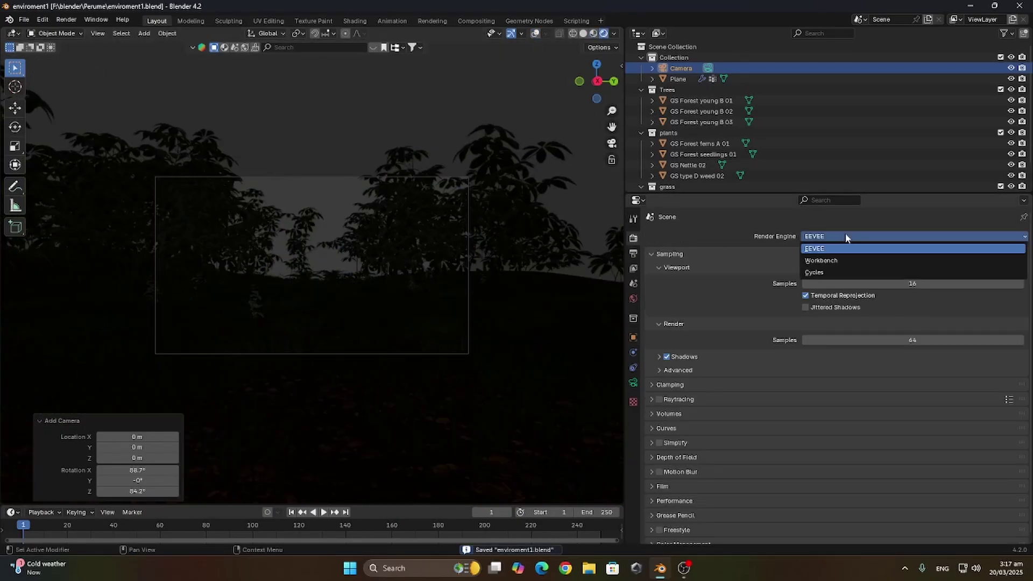
left_click(828, 273)
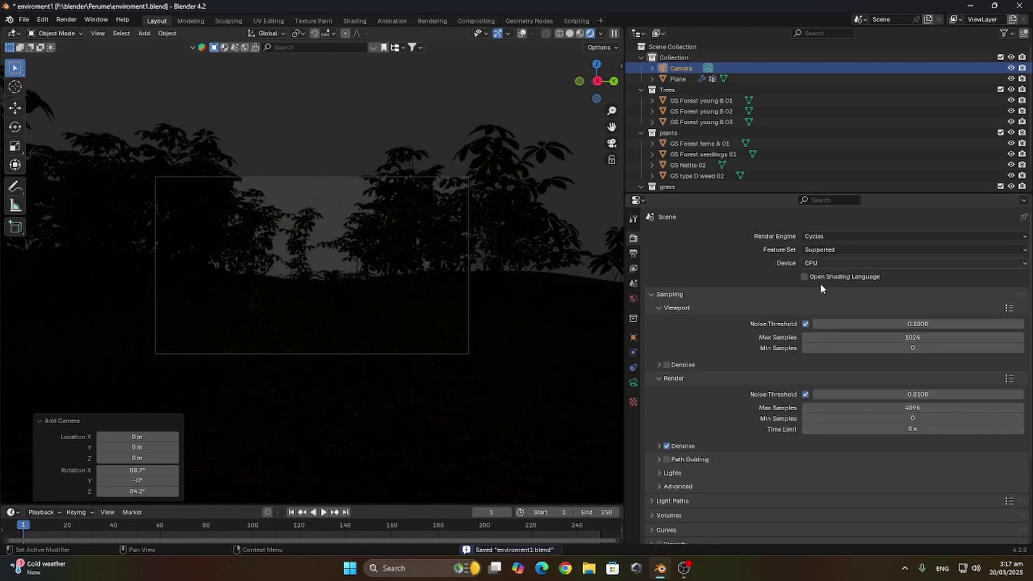
left_click(820, 263)
left_click(814, 287)
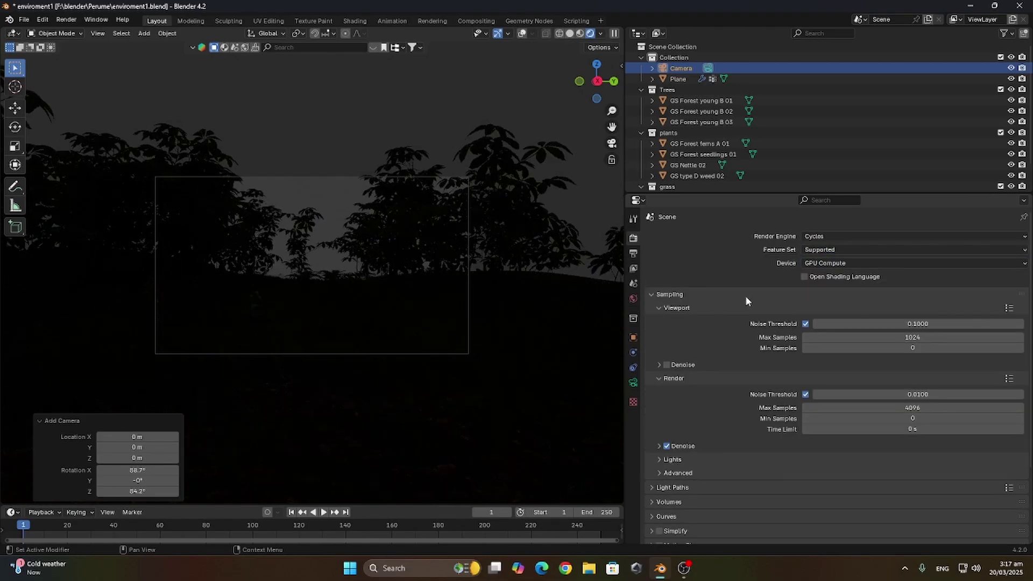
- Use a Nishita Sky Texture as the World background color
left_click(634, 298)
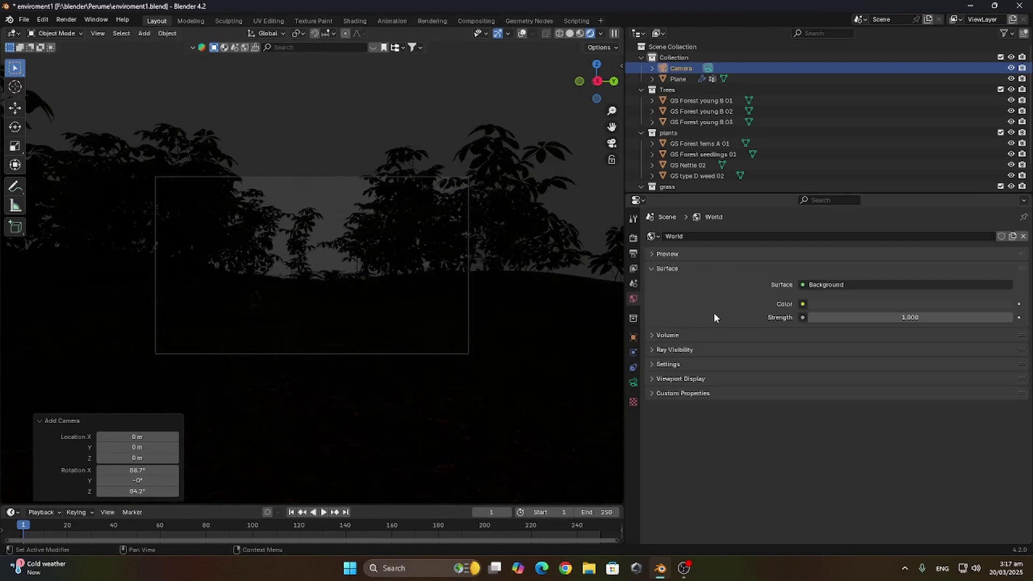
left_click(802, 304)
left_click(557, 427)
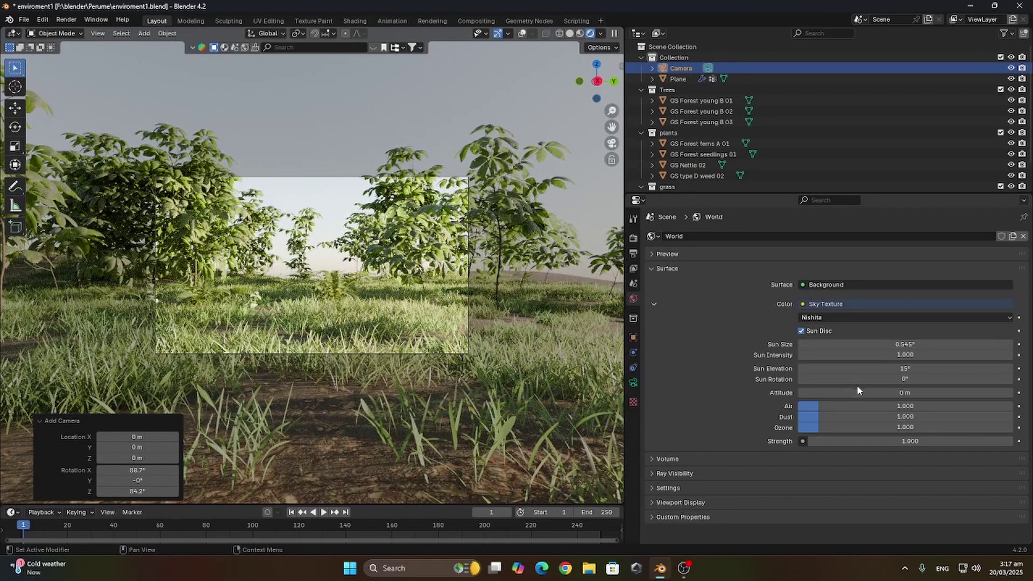
- Set the sky's Sun Elevation to 1.98° and Sun Rotation to -79.1°, and save the file
left_click_drag(905, 369, 860, 368)
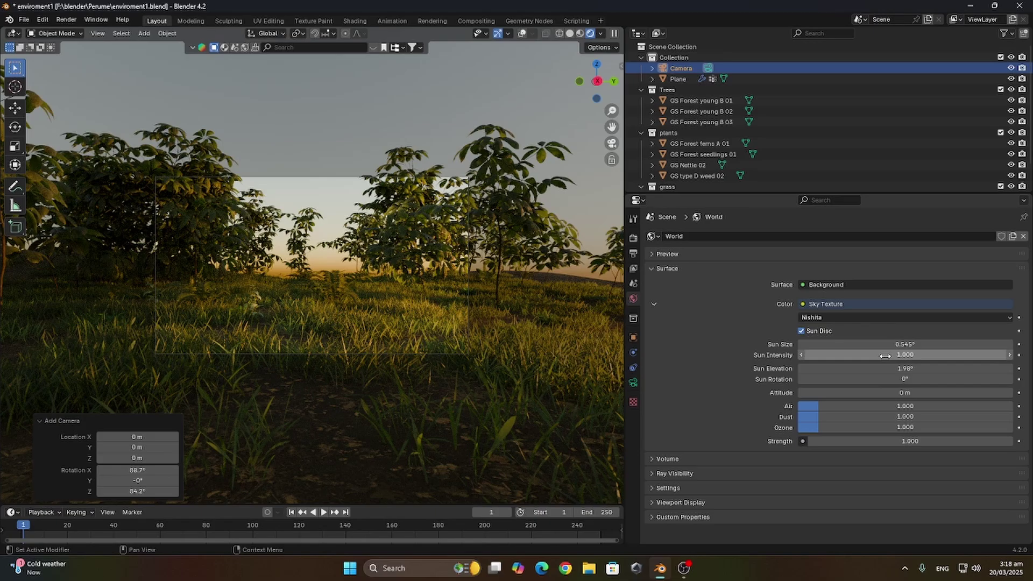
left_click_drag(905, 379, 870, 378)
scroll(359, 307, "up", 3)
key("ctrl+s")
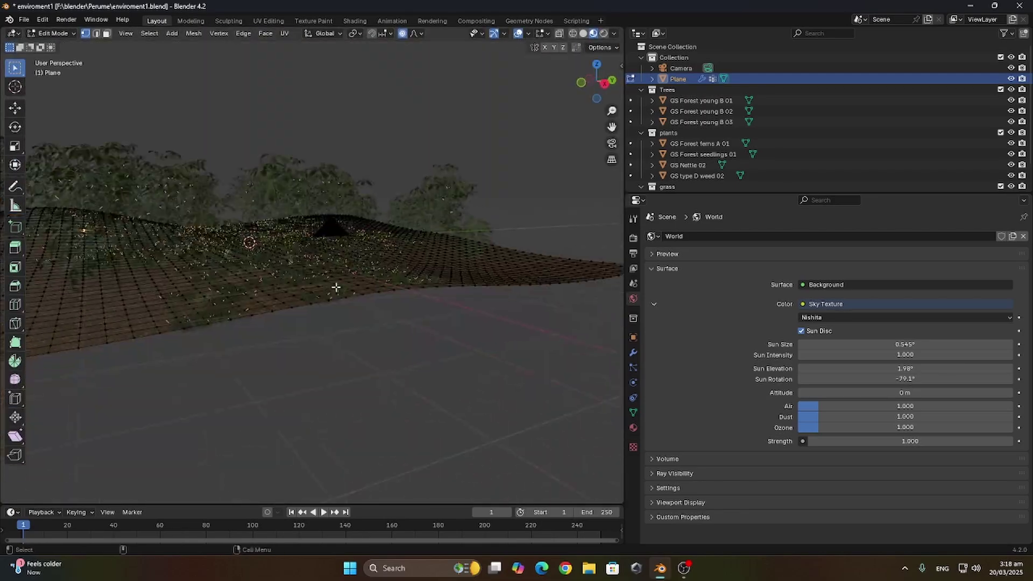
middle_click_drag(334, 286, 427, 224)
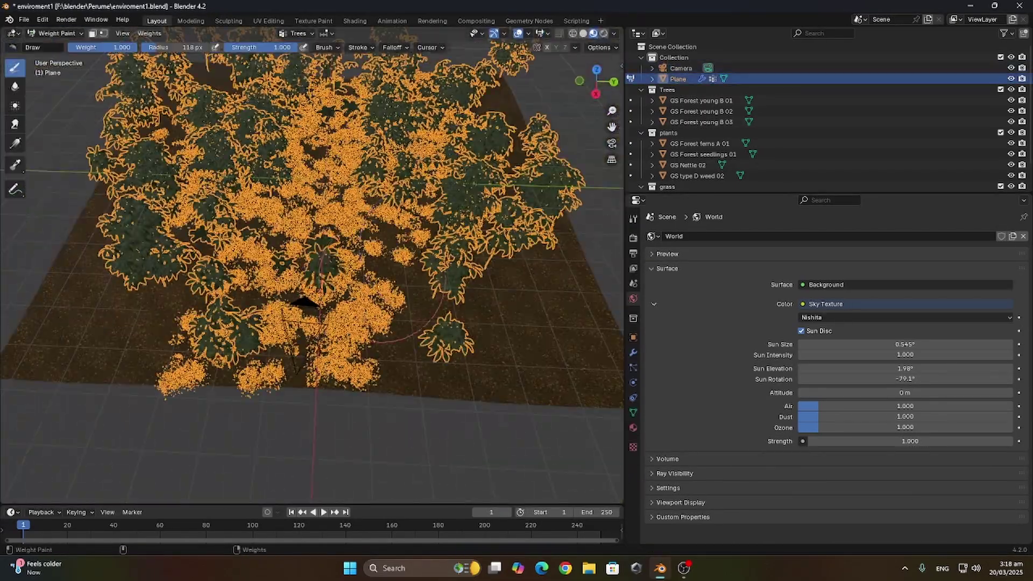
middle_click_drag(333, 302, 333, 280)
middle_click_drag(333, 280, 333, 226)
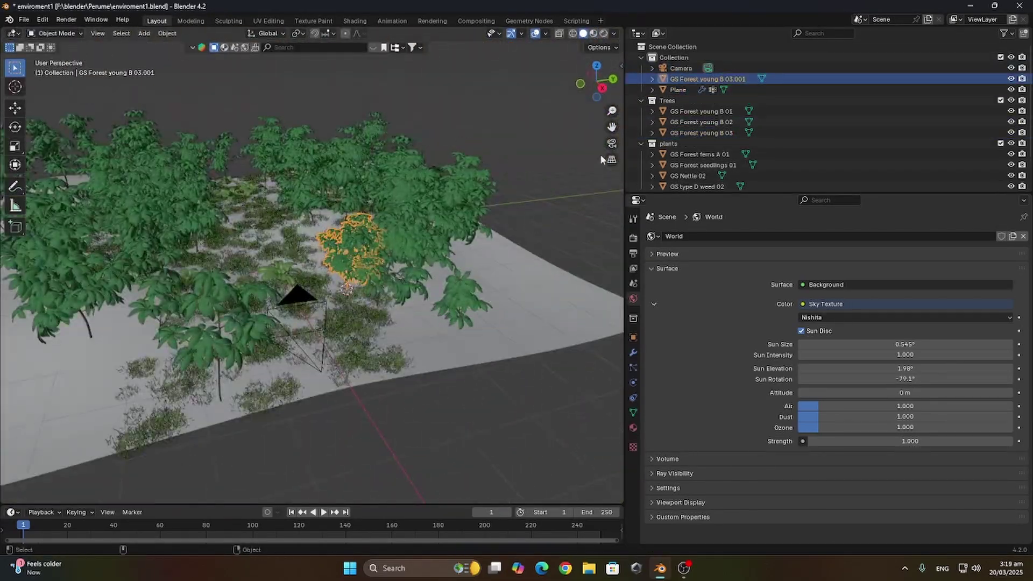
- In the camera view, rotate the selected young tree about the Z axis and move it to the right edge of the frame
left_click(611, 143)
key("r")
key("z")
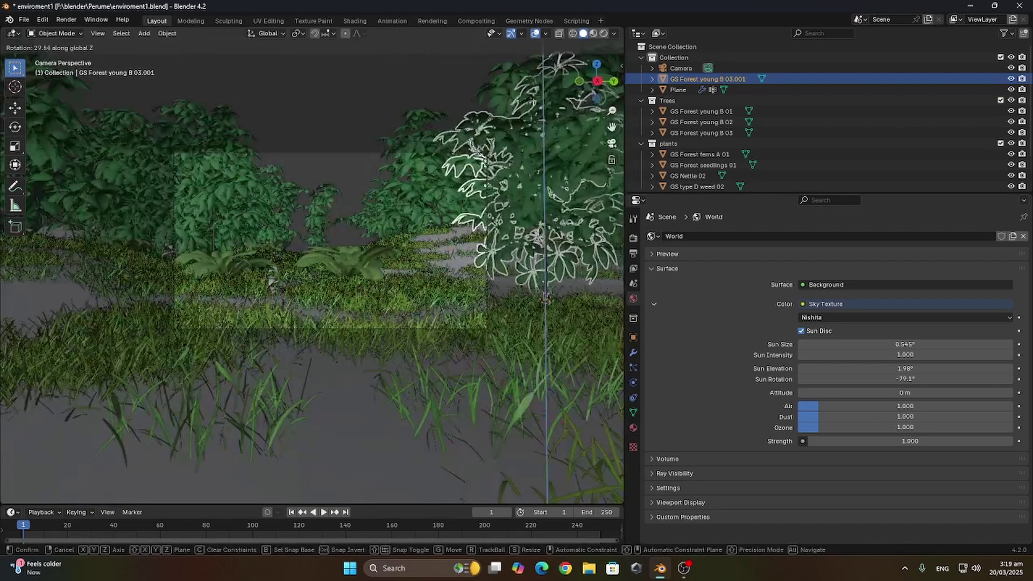
left_click(477, 164)
key("g")
left_click(420, 189)
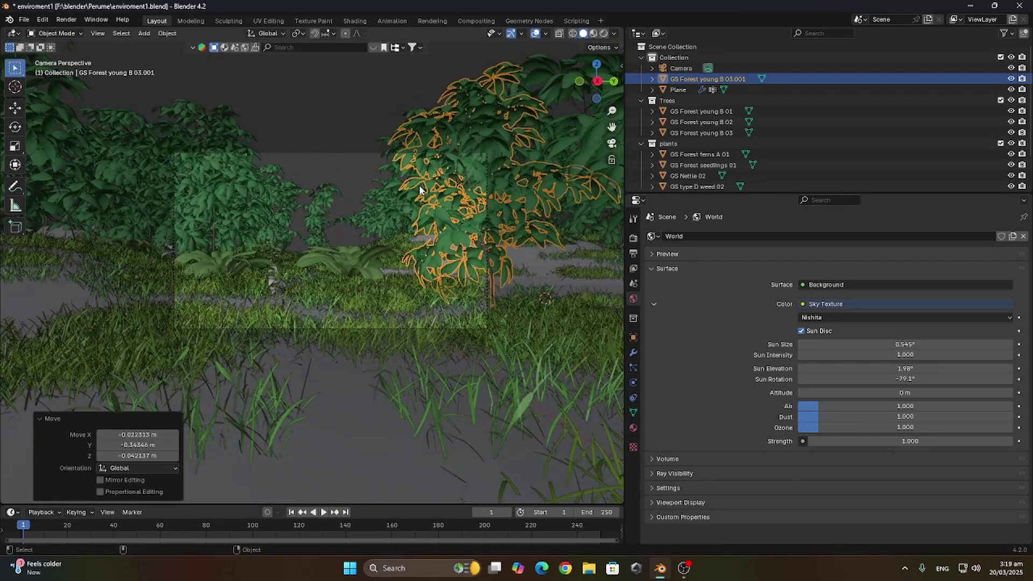
- Duplicate the young tree to the left side of the camera frame, about -2.07 m along Y, and rotate the copy about Z
key("shift+d")
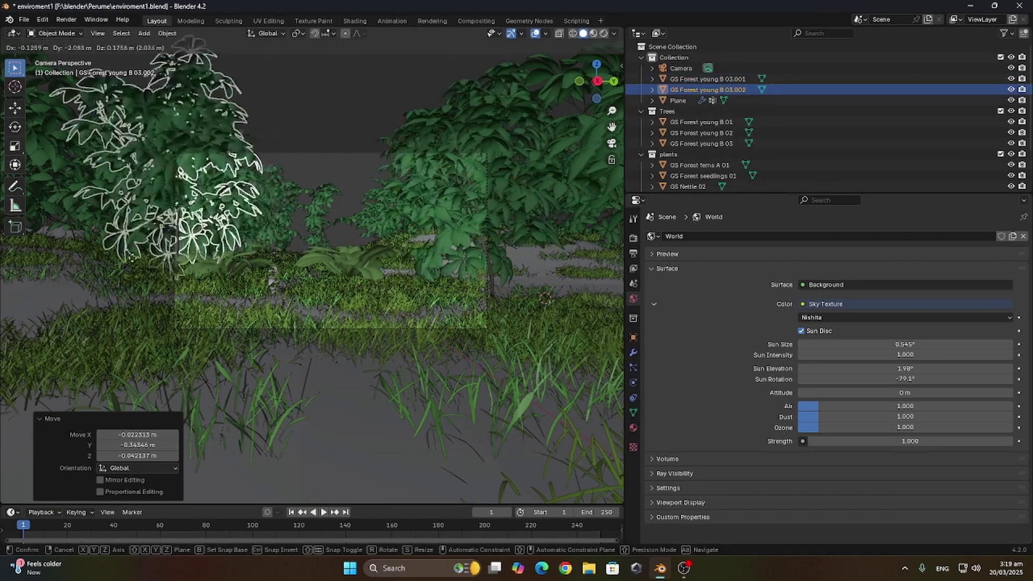
key("Return")
key("r")
key("z")
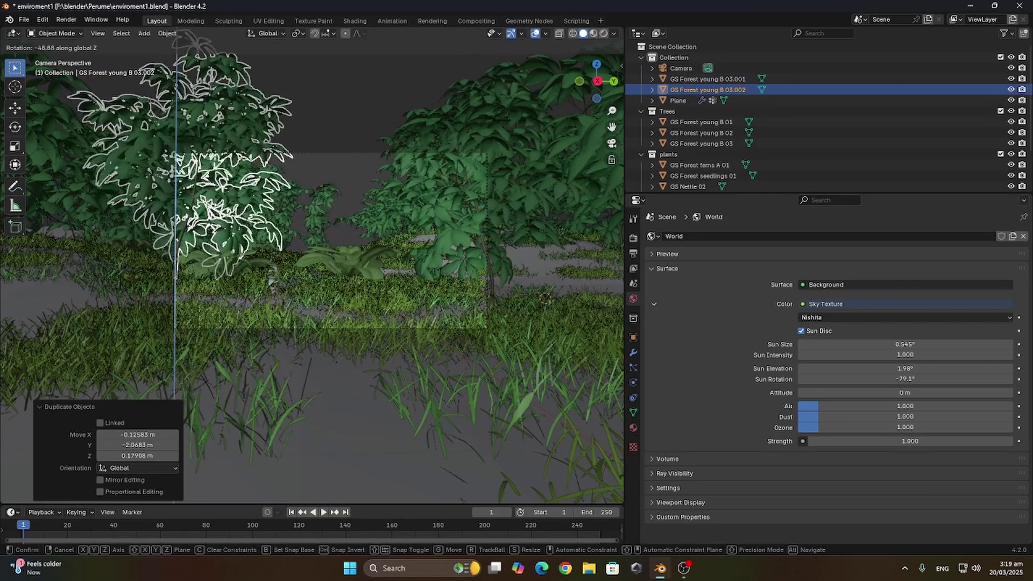
key("Return")
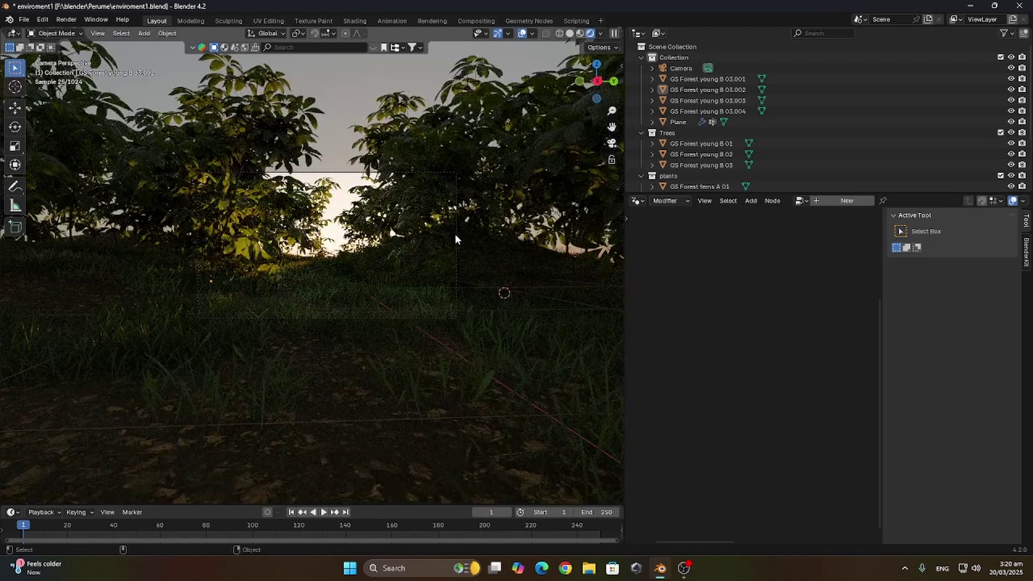
- Place the 3D cursor on the ground beside the camera and add a 2 m cube there
scroll(410, 282, "up", 2)
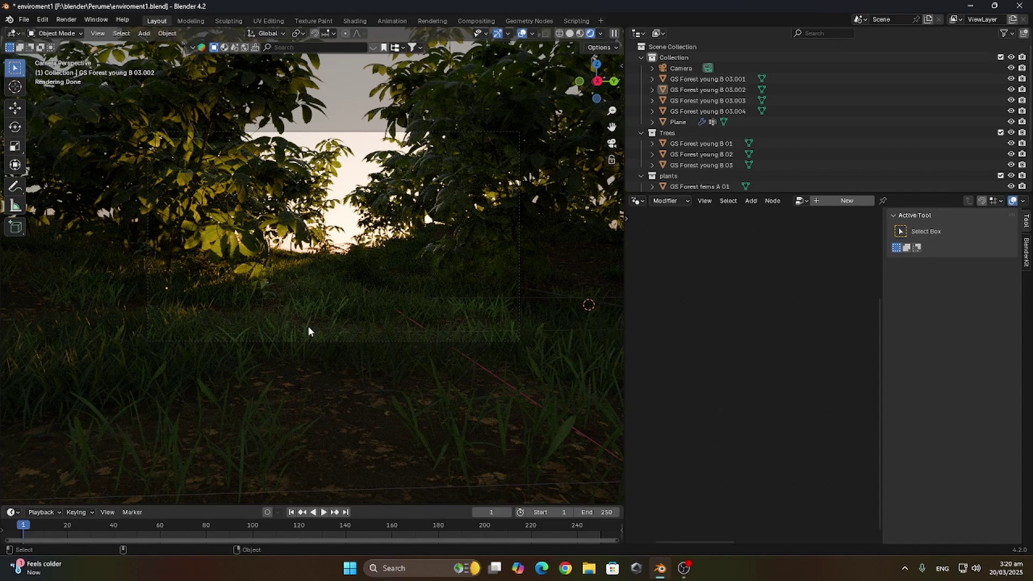
middle_click_drag(309, 327, 305, 383)
scroll(305, 383, "down", 2)
left_click(580, 34)
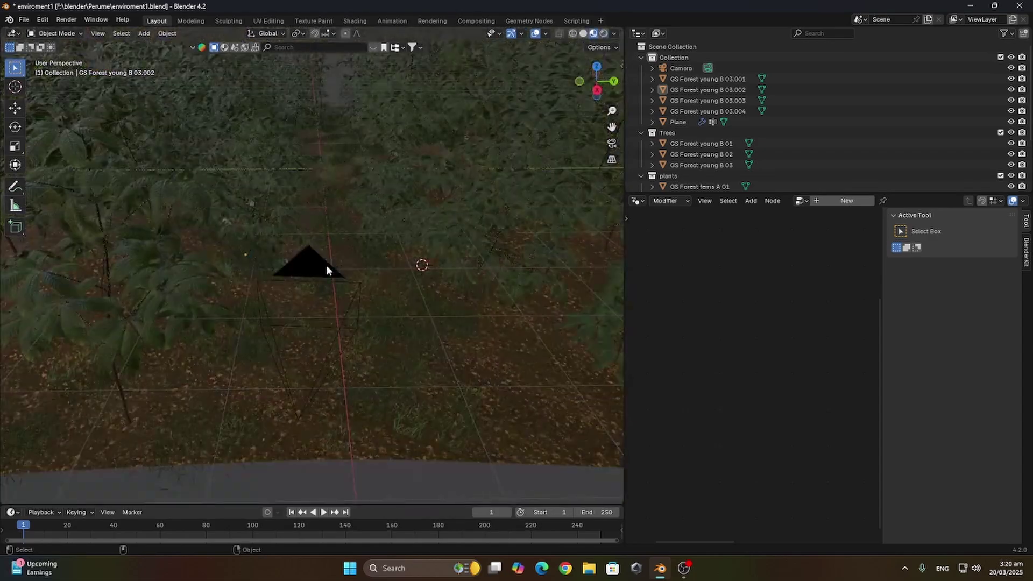
middle_click_drag(326, 265, 311, 338)
right_click(310, 336, "shift")
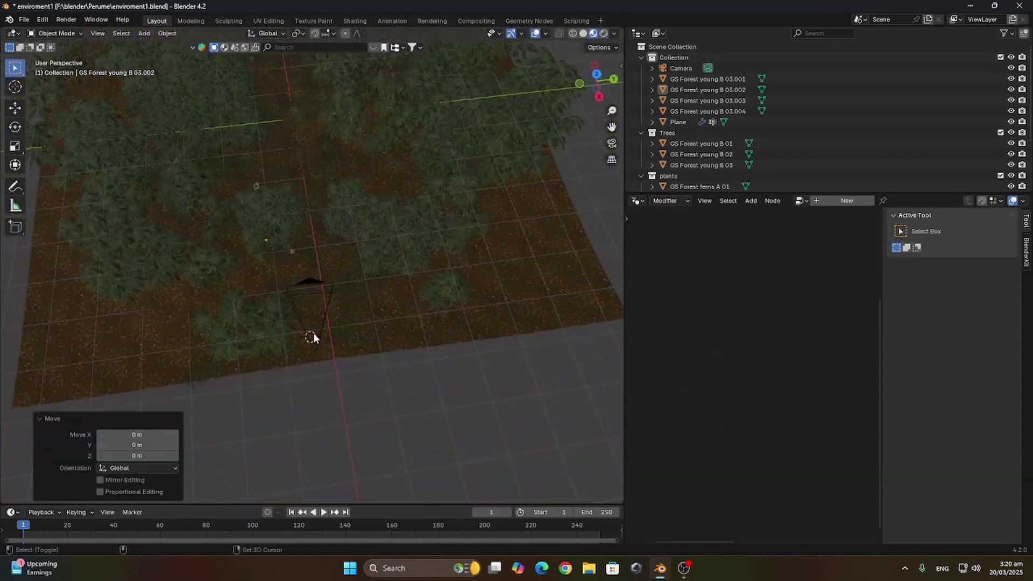
left_click(144, 33)
mouse_move(162, 44)
left_click(247, 54)
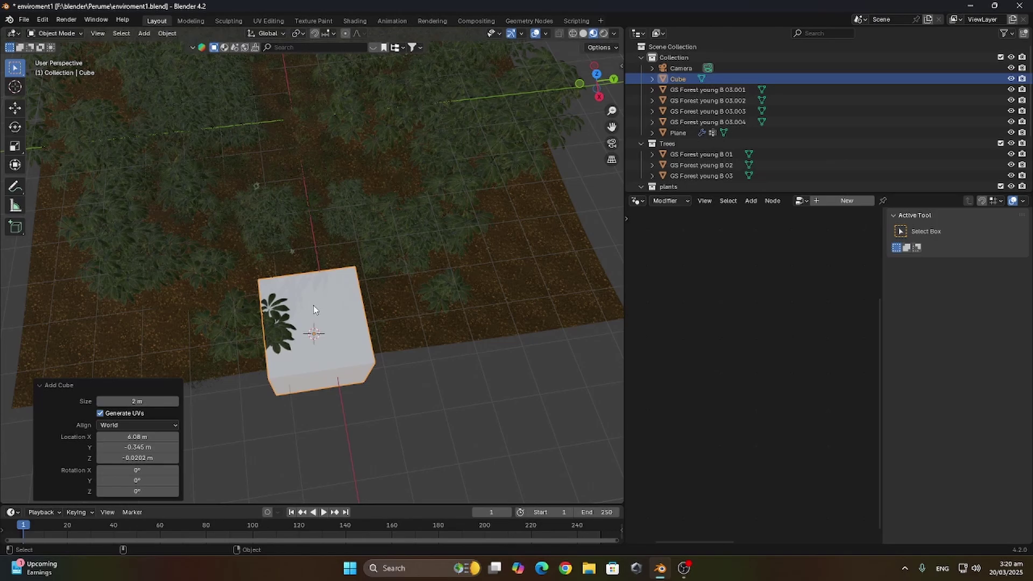
- Scale the cube up uniformly around the camera, and reduce it by a factor of 0.655
middle_click_drag(313, 310, 437, 286)
key("s")
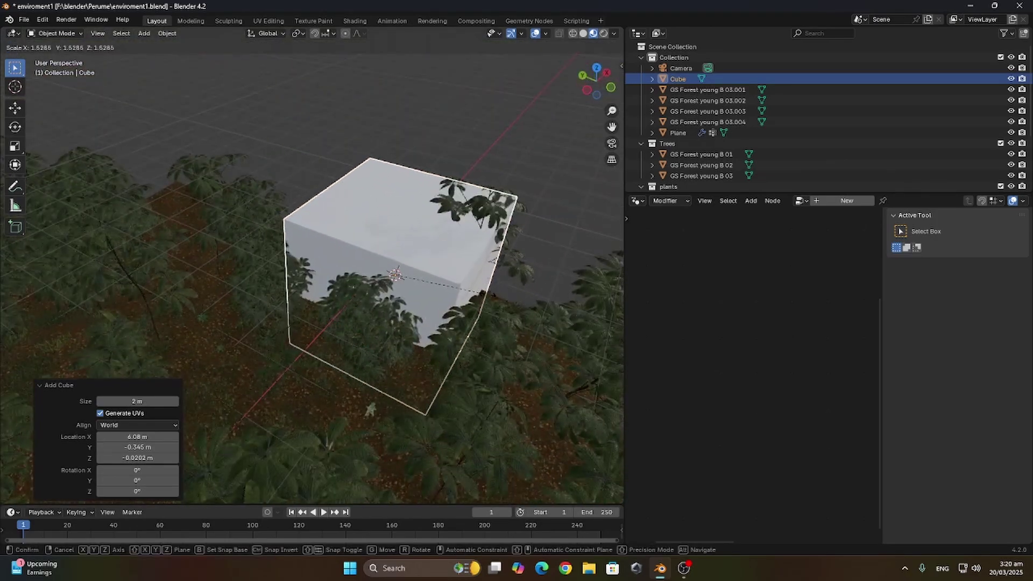
left_click(484, 293)
key("s")
left_click(467, 281)
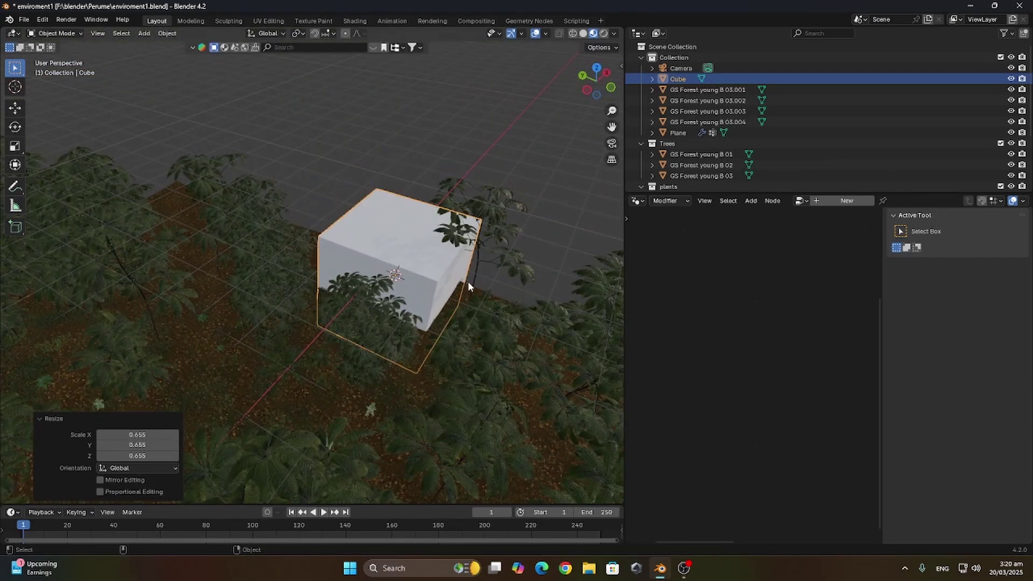
- Move the cube along the X axis and adjust its height along Z so it encloses the camera
key("g")
key("x")
left_click(446, 299)
middle_click_drag(447, 298, 377, 277)
key("g")
key("z")
left_click(406, 353)
- Delete the cube's bottom face and the side face that looks into the forest
key("Tab")
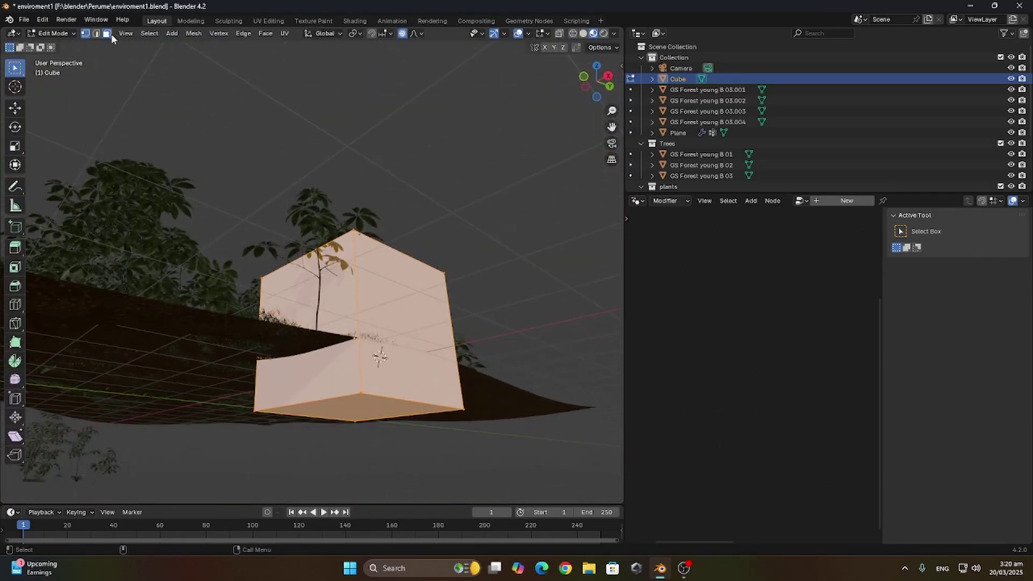
left_click(359, 411)
middle_click_drag(360, 411, 538, 474)
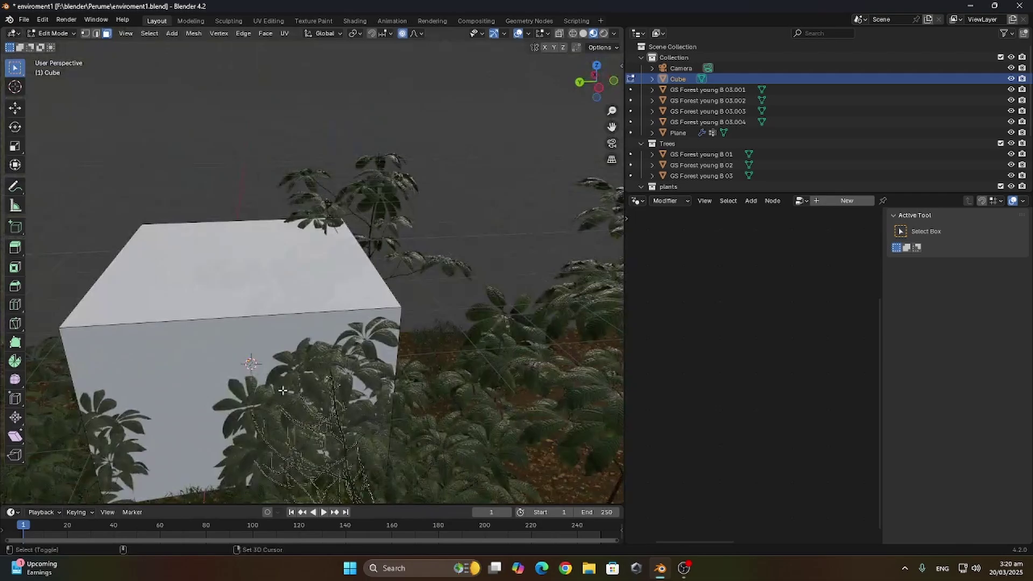
left_click(275, 397, "shift")
key("x")
left_click(272, 414)
key("Tab")
- Add a Subdivision Surface modifier to the open cube
middle_click_drag(331, 275, 215, 317)
scroll(293, 314, "down", 4)
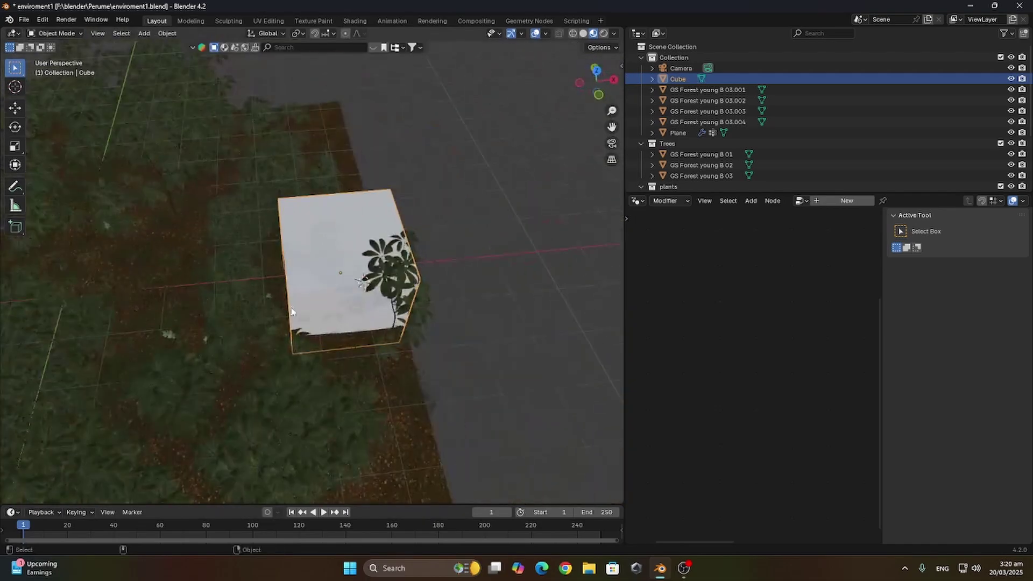
middle_click_drag(361, 306, 406, 301)
left_click(635, 201)
left_click(583, 242)
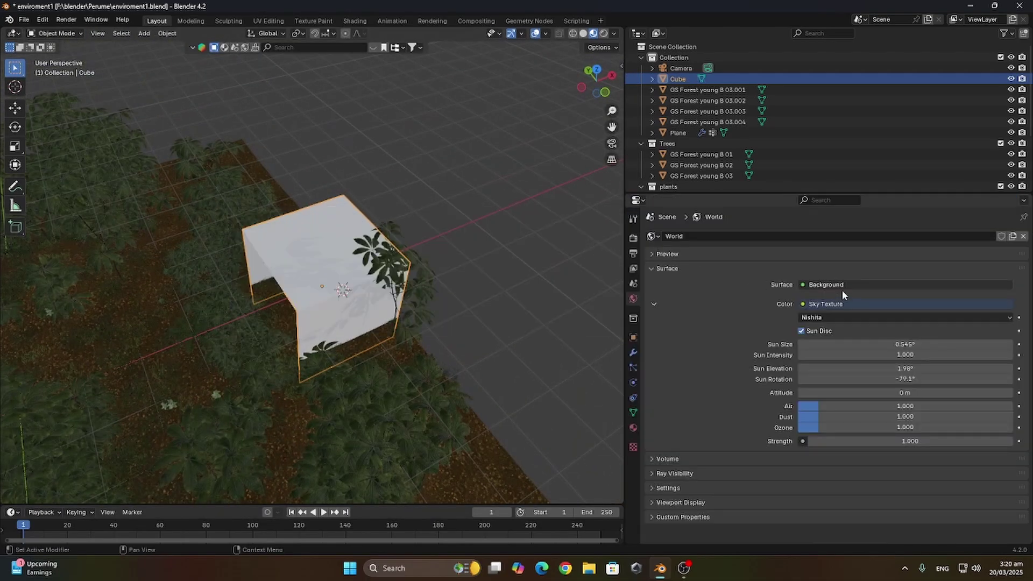
left_click(633, 352)
left_click(720, 237)
type("s")
left_click(738, 257)
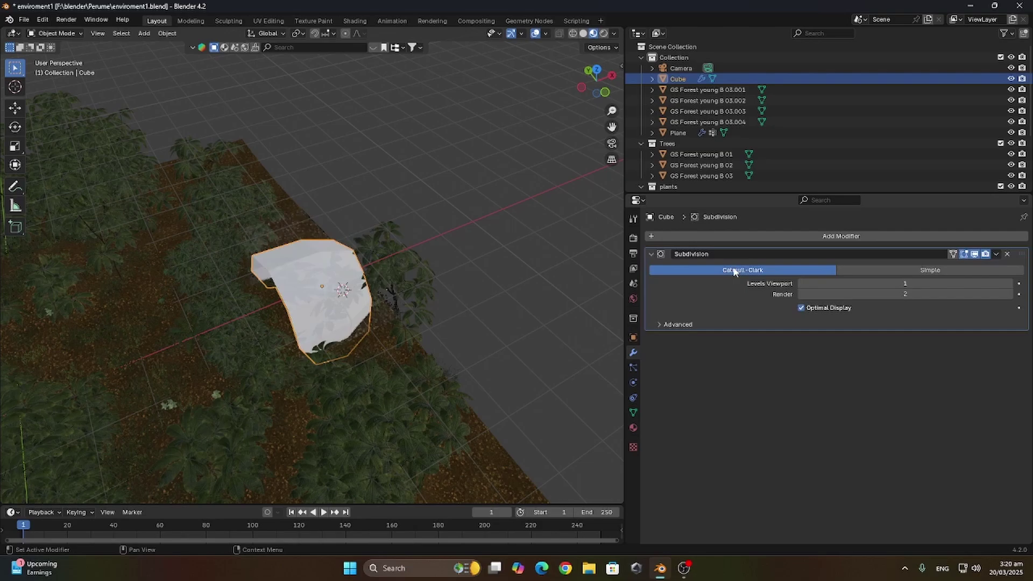
- Set the Subdivision modifier's viewport levels to 3
middle_click_drag(393, 302, 630, 302)
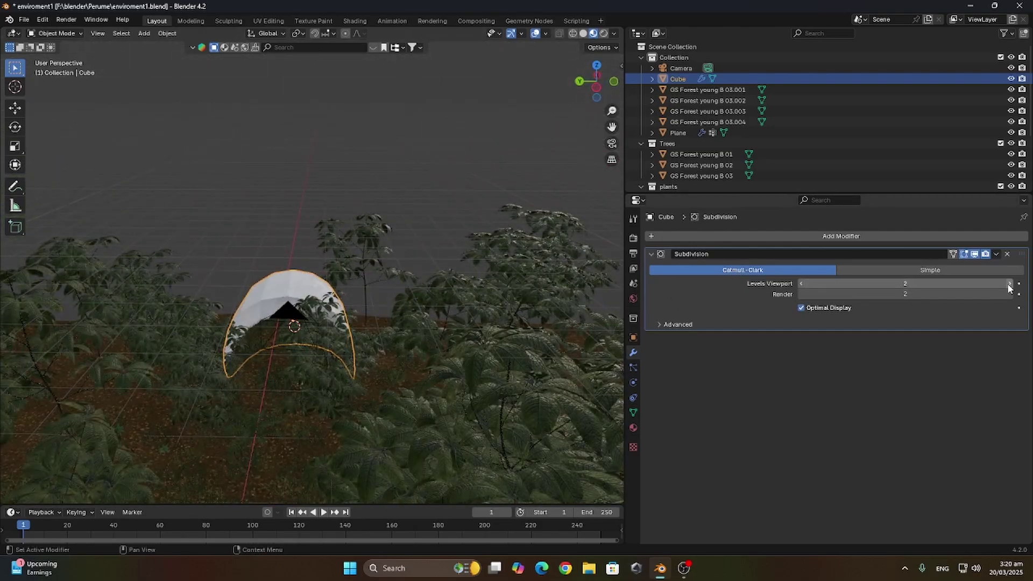
key("ctrl+a")
middle_click_drag(484, 291, 366, 322)
key("ctrl+3")
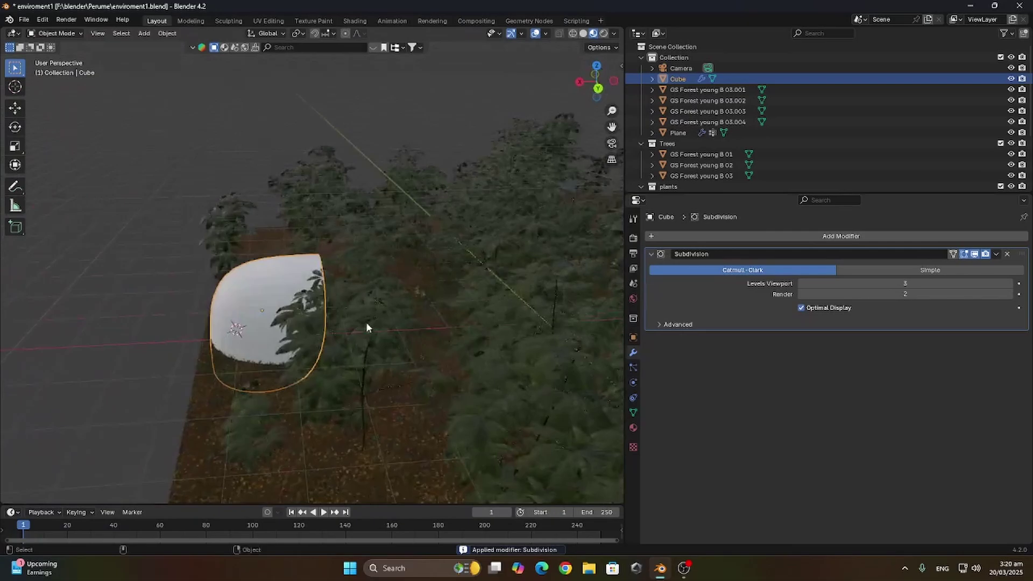
- Insert an edge loop around the cube and slide it close to the open end facing the forest
key("Tab")
left_click(284, 278)
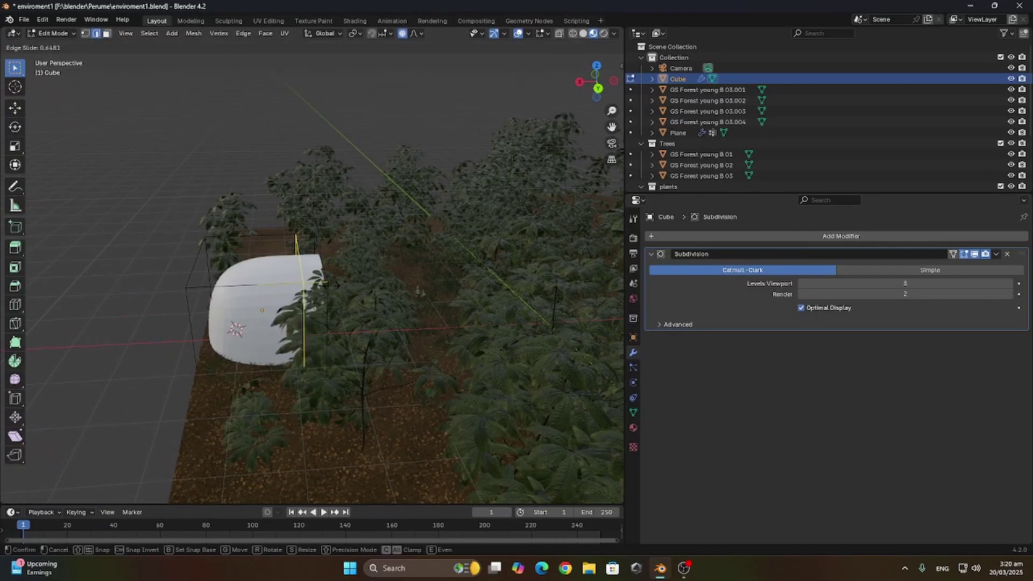
left_click(347, 288)
key("Tab")
- Apply the Subdivision modifier to the tunnel shape and shade it smooth
middle_click_drag(347, 288, 219, 318)
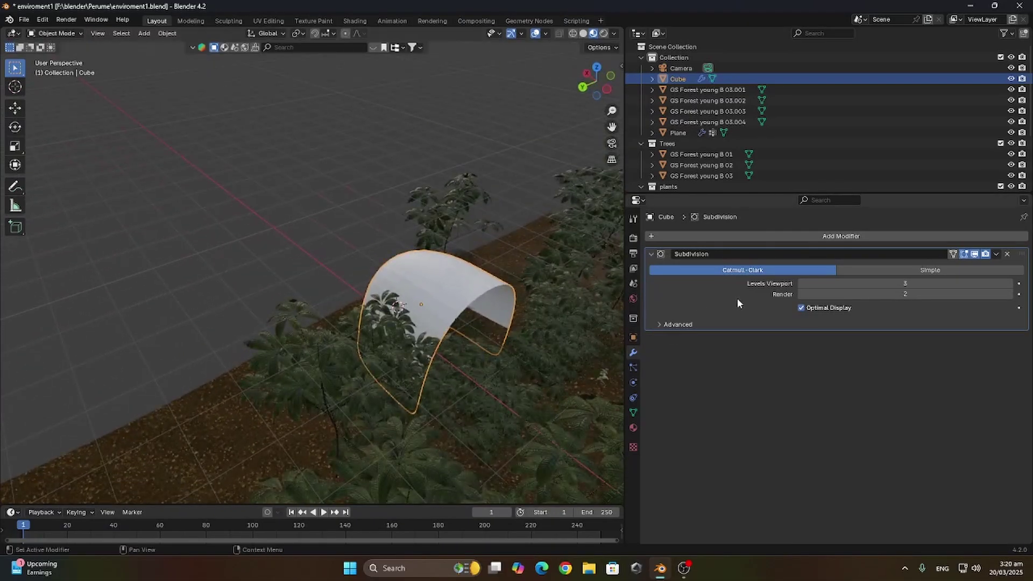
key("ctrl+a")
key("alt+a")
middle_click_drag(388, 274, 264, 287)
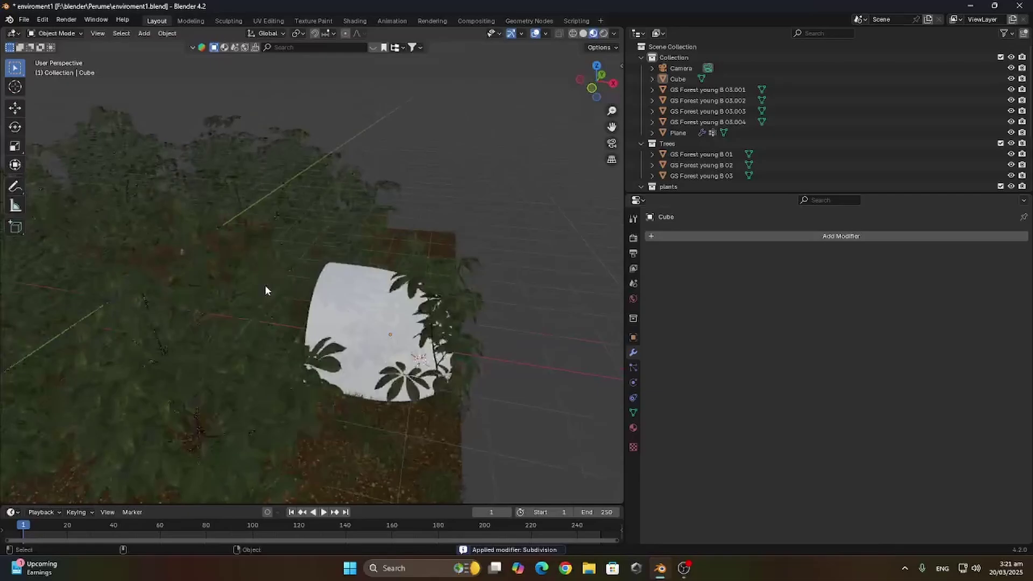
middle_click_drag(409, 310, 349, 317)
middle_click_drag(441, 323, 299, 298)
left_click(426, 314)
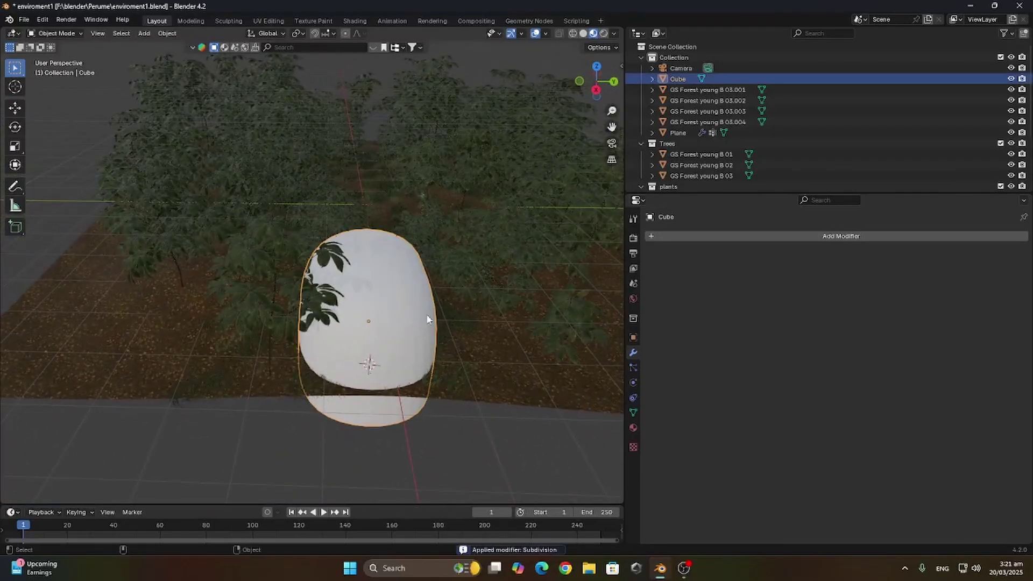
right_click(418, 312)
left_click(417, 312)
- Assign the GS Ground 06 material from the asset library to the tunnel shape
left_click(639, 200)
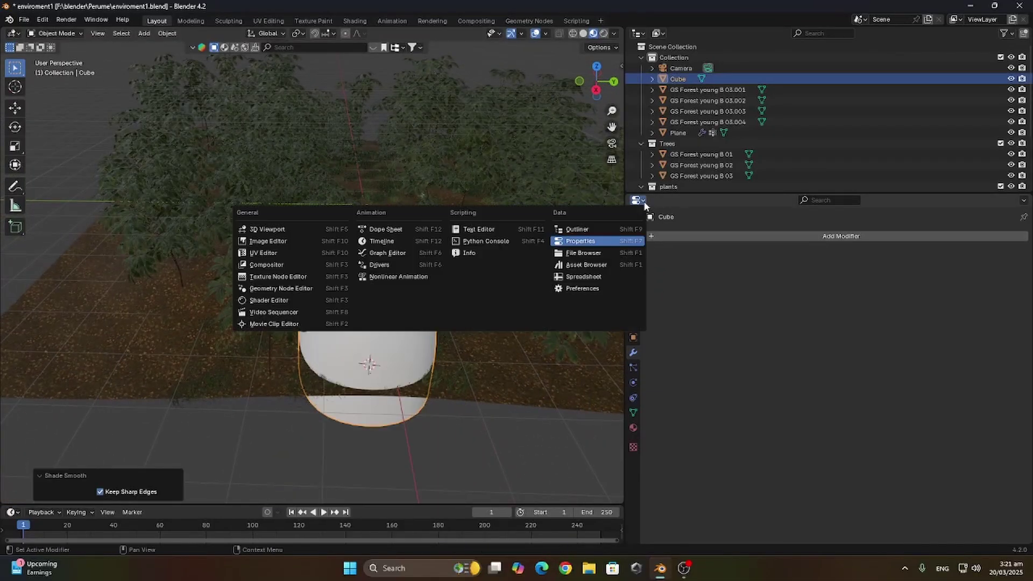
left_click(585, 265)
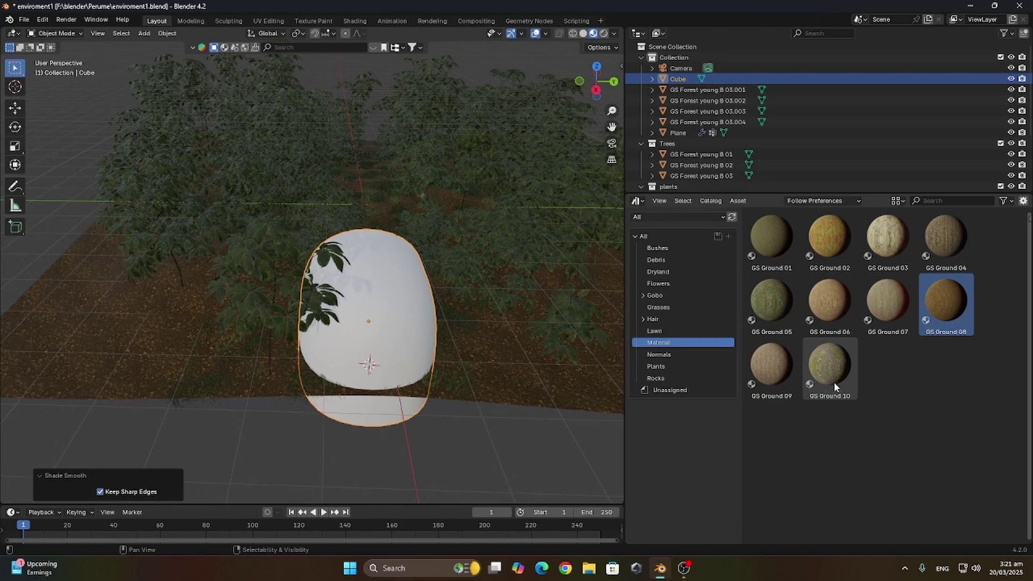
left_click_drag(840, 315, 531, 318)
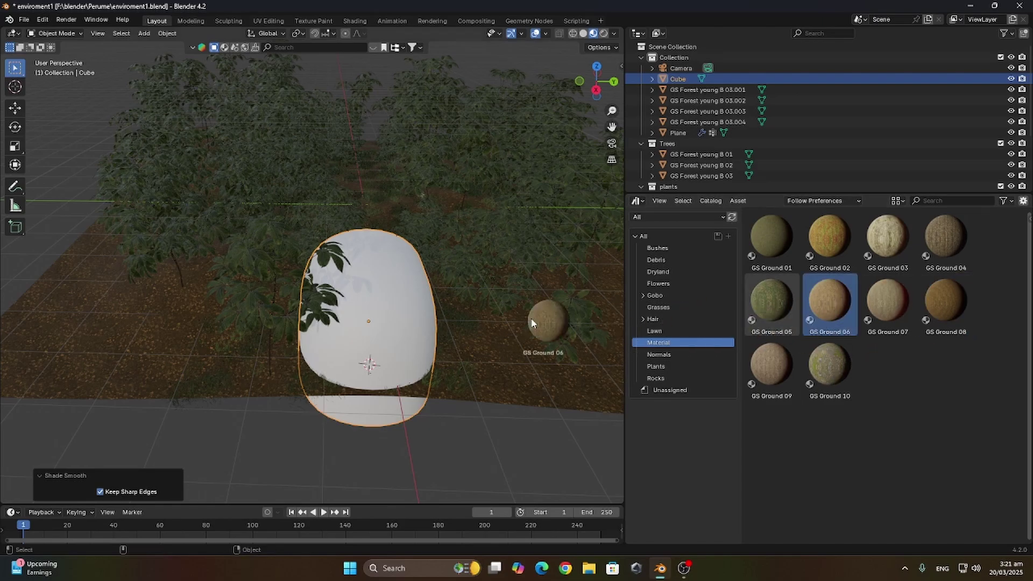
left_click_drag(441, 320, 405, 326)
middle_click_drag(480, 331, 397, 247)
scroll(443, 340, "up", 2)
key("space")
key("space")
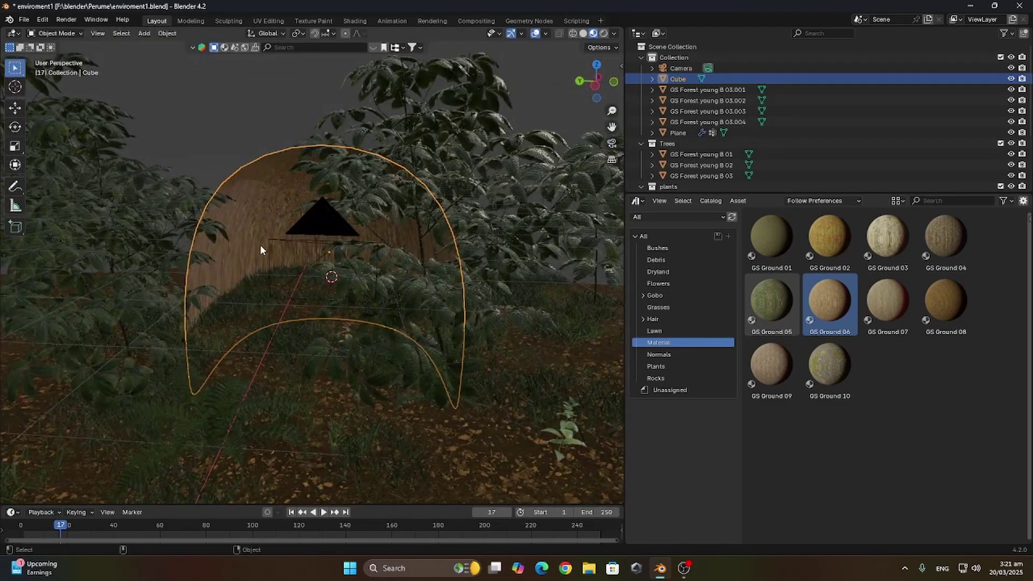
- Unwrap the whole tunnel mesh with Smart UV Project, using a 66° angle limit and the Scaled margin method
key("Tab")
key("u")
left_click(236, 259)
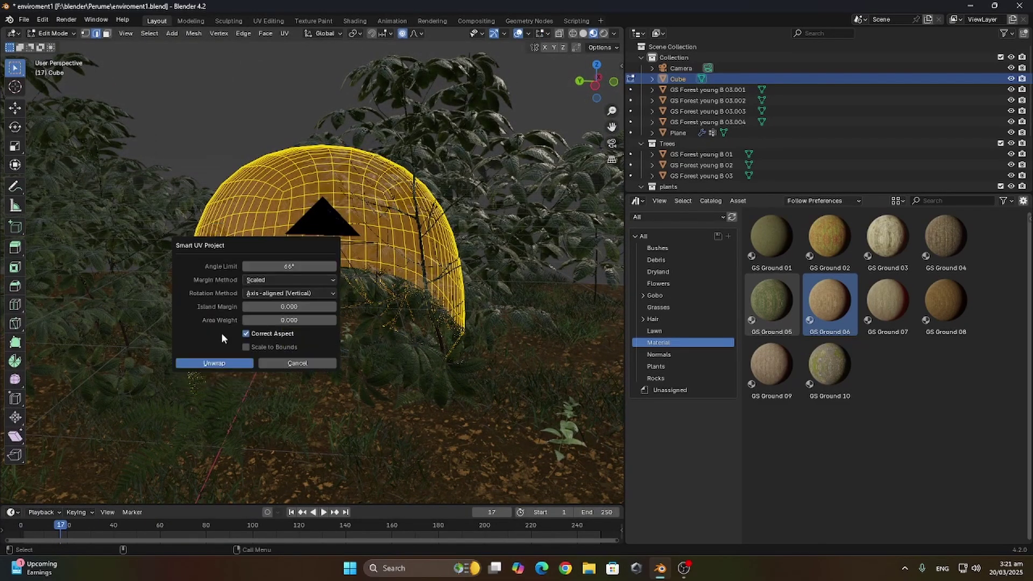
left_click(215, 363)
key("Tab")
middle_click_drag(287, 264, 468, 288)
key("alt+a")
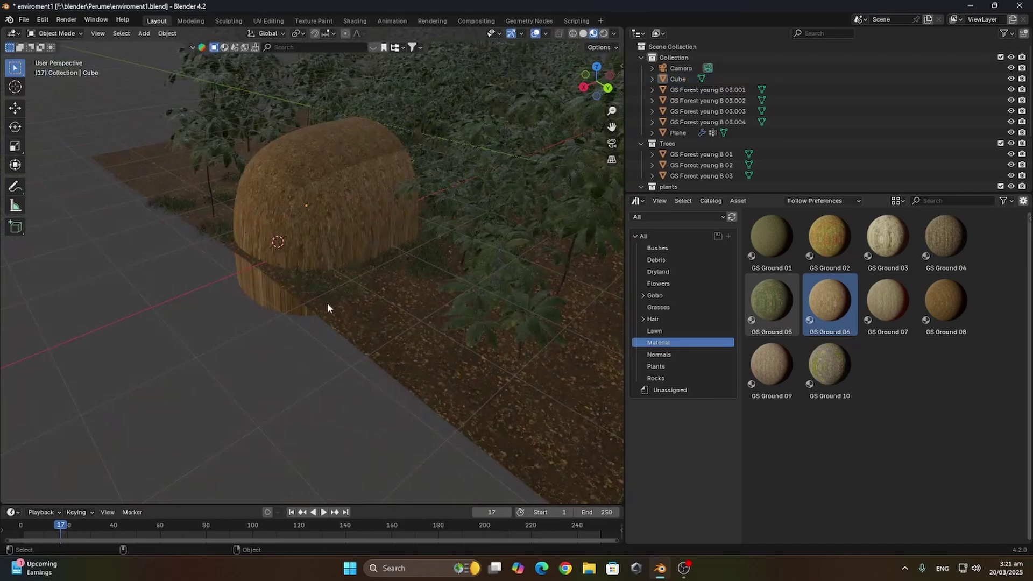
- Set the camera's focal length to 25.6 mm and shift the camera to frame the tunnel opening
middle_click_drag(327, 307, 401, 345)
left_click(362, 297)
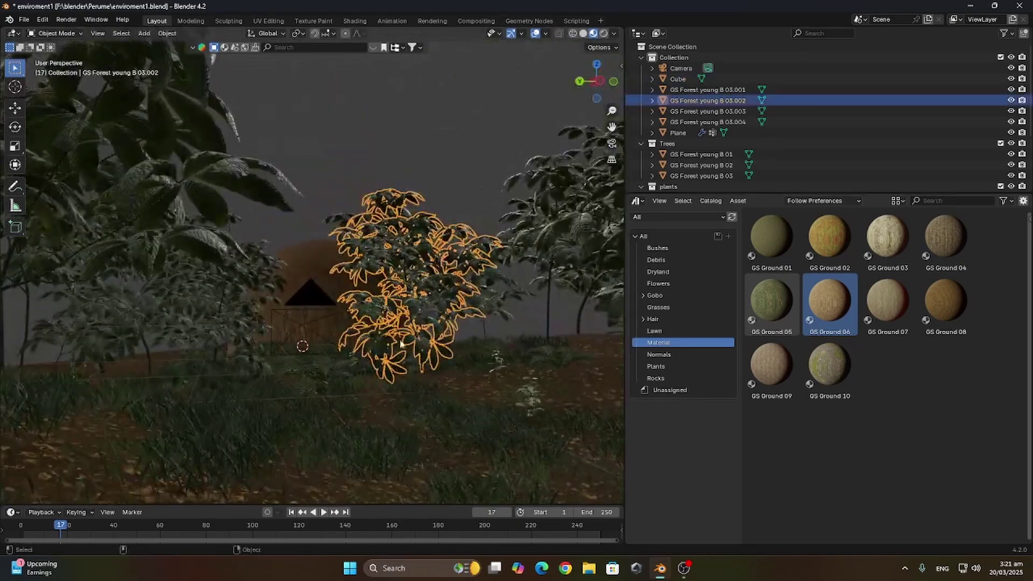
left_click(613, 143)
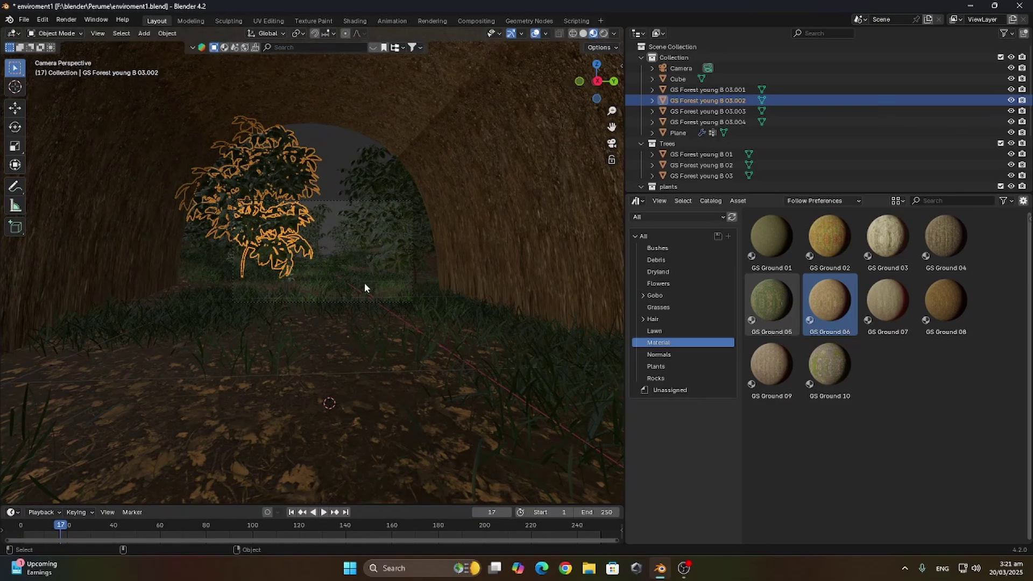
scroll(364, 288, "up", 3)
left_click(427, 323)
left_click(636, 201)
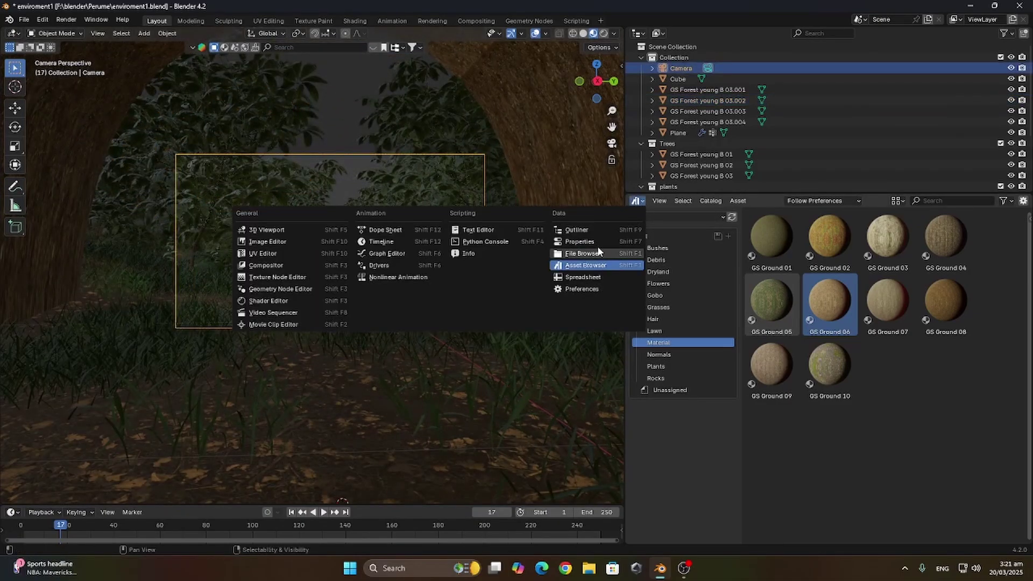
left_click(584, 242)
left_click(632, 382)
left_click_drag(903, 287, 816, 287)
key("g")
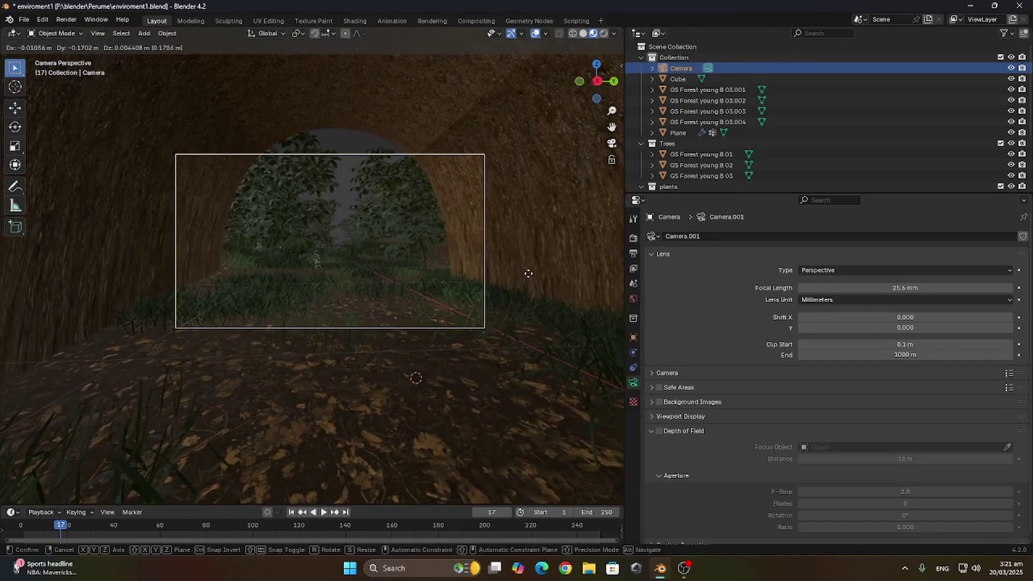
left_click(559, 267)
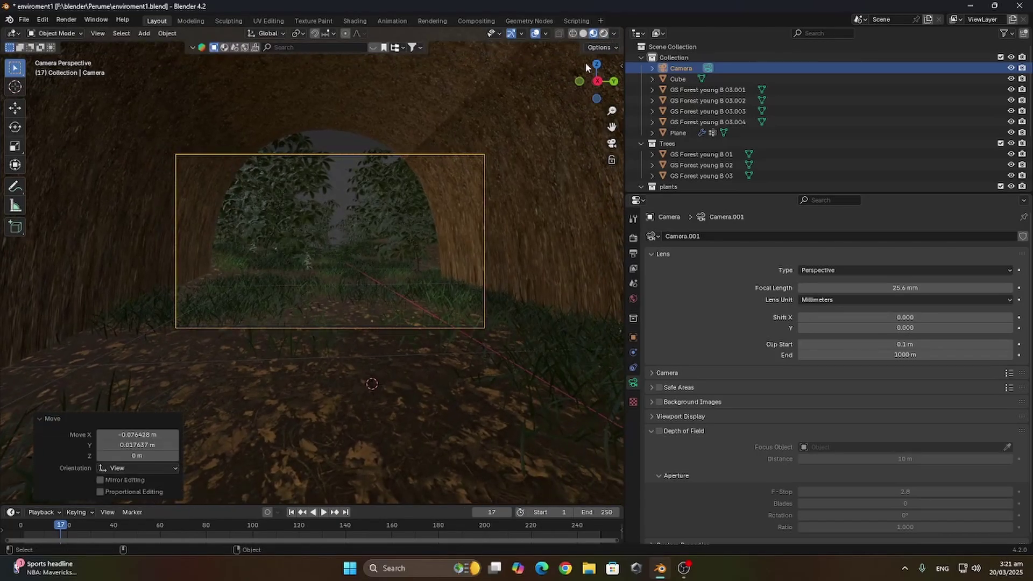
- Preview the camera view in rendered shading, save the file, and return to material preview
left_click(603, 33)
key("ctrl+s")
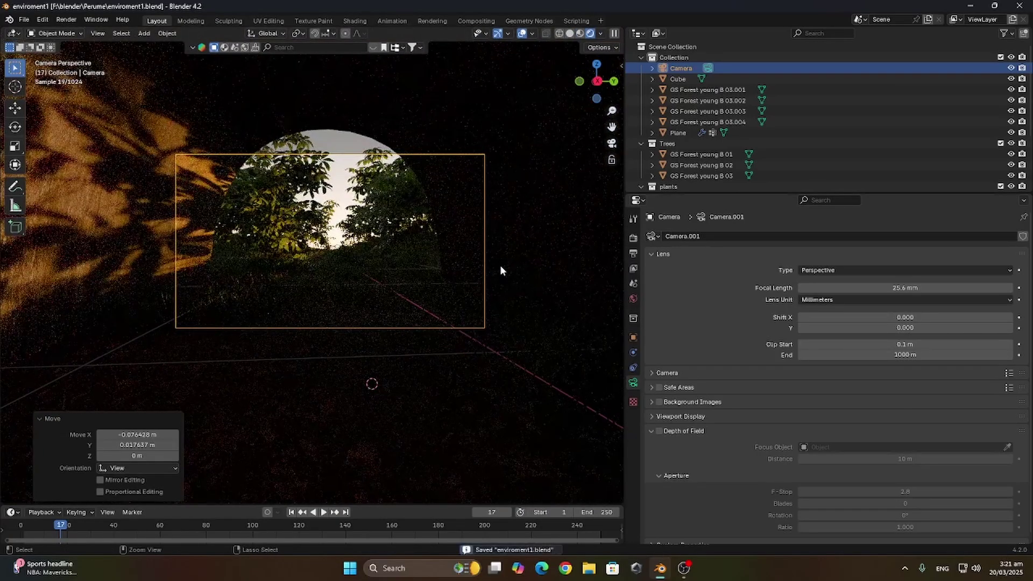
left_click(581, 34)
scroll(373, 303, "down", 3)
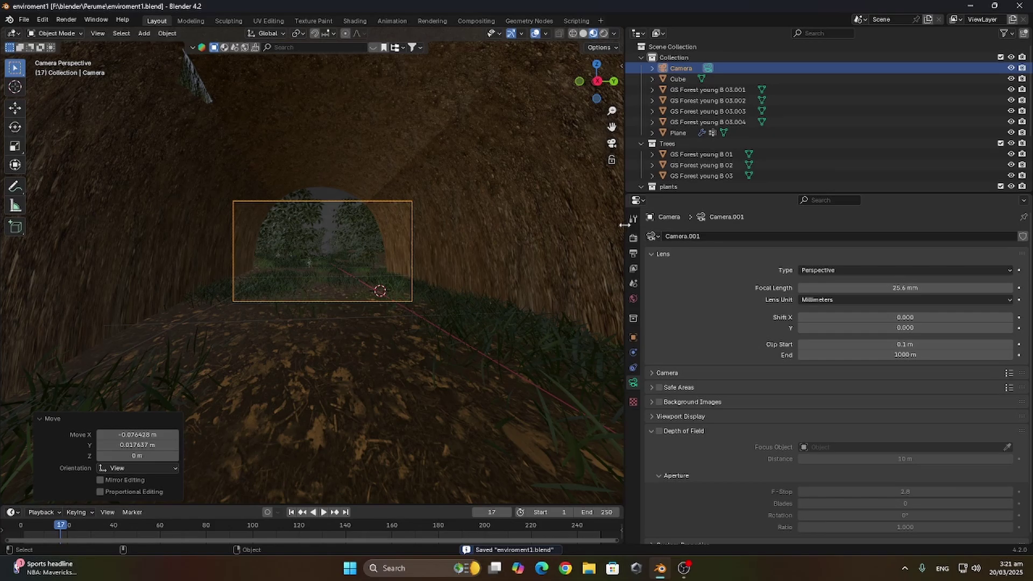
- Add the GS Forest mossy rock 02 asset from the Rocks catalog, scale it to 0.6, and rotate it about the Z axis
left_click(638, 200)
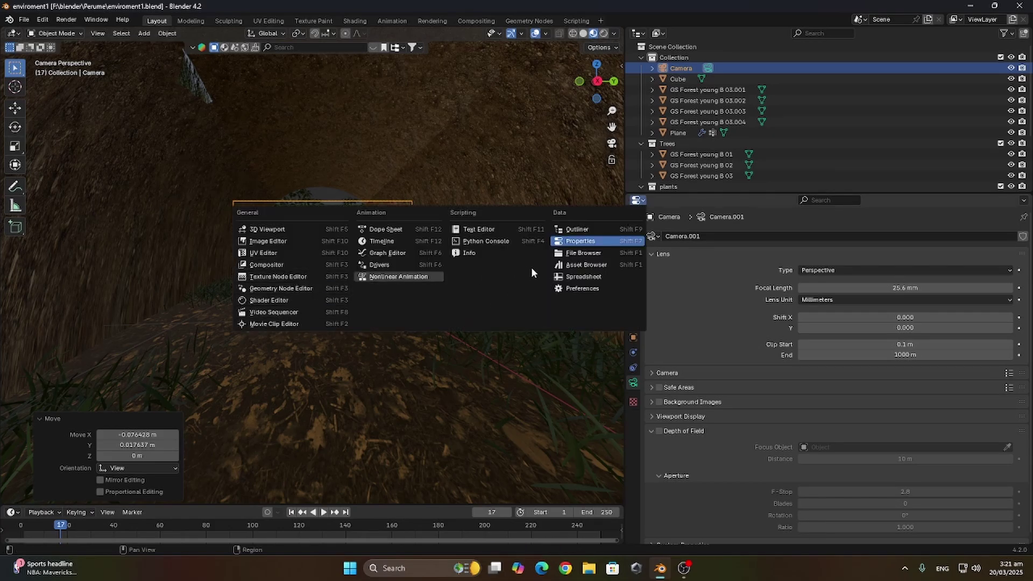
left_click(566, 264)
left_click(676, 378)
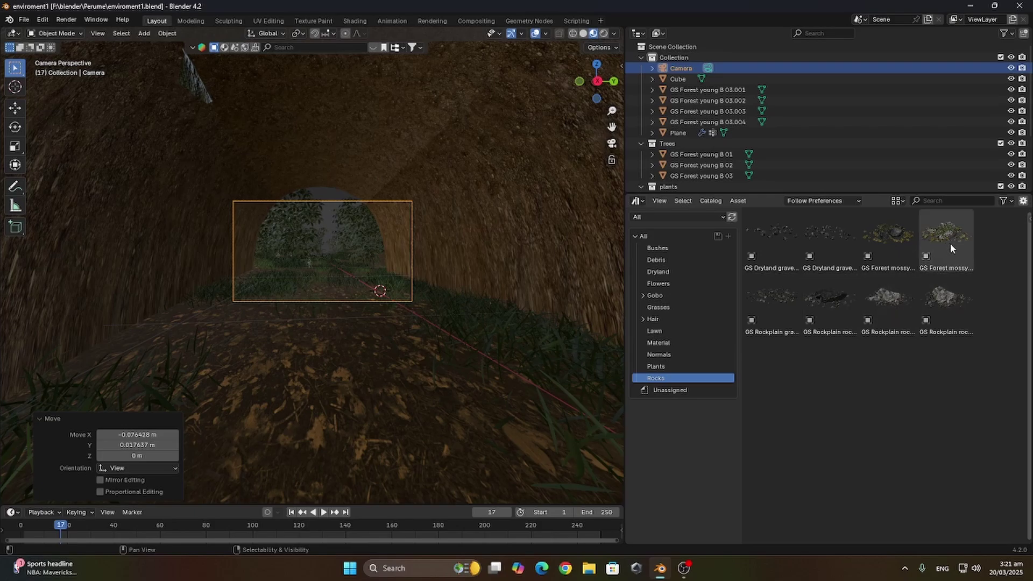
left_click_drag(950, 243, 391, 323)
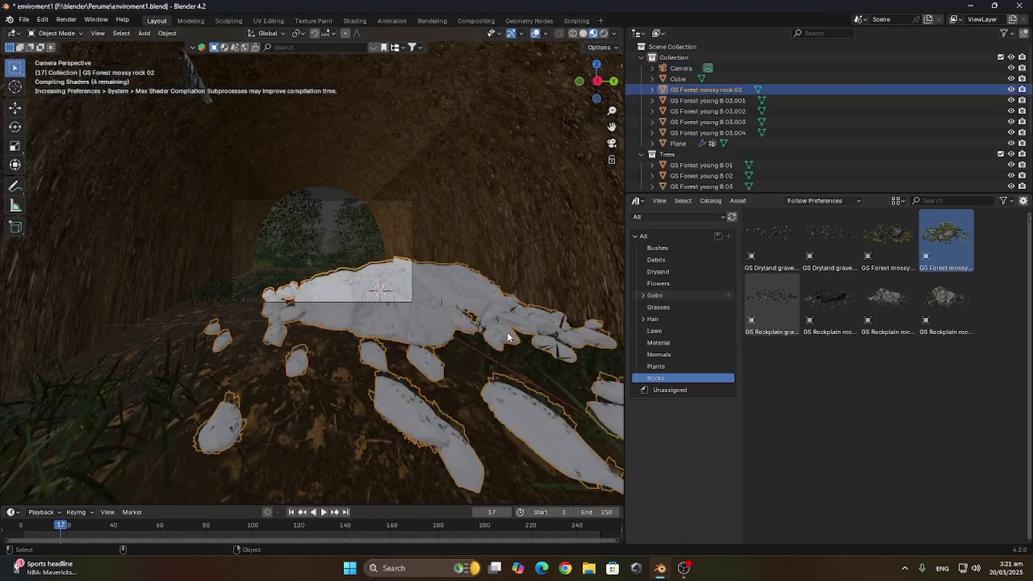
key("s")
left_click(460, 328)
key("r")
key("z")
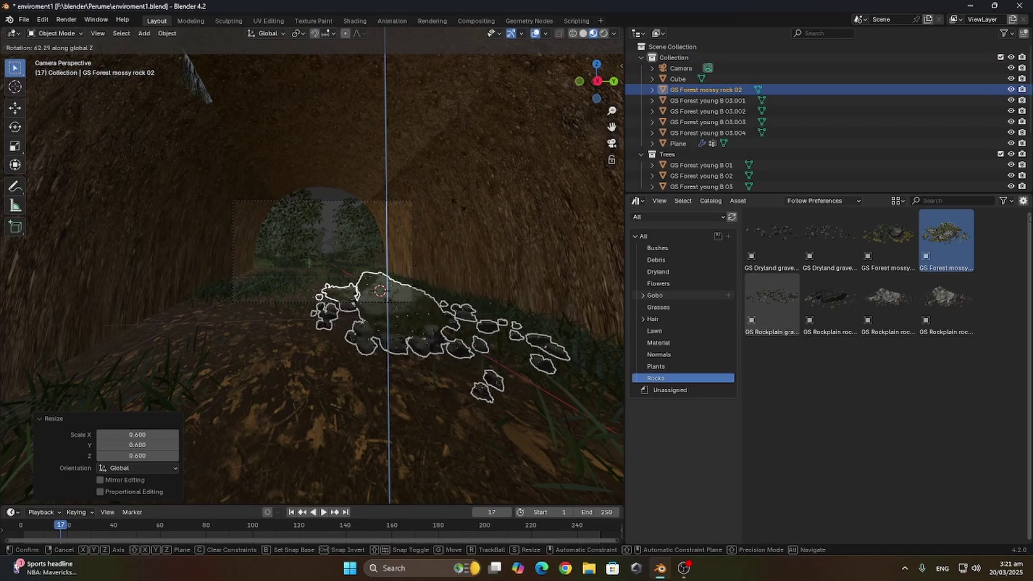
left_click(421, 208)
- Isolate the mossy rock group and enter mesh editing with all its rocks visible in top view
key("KP_Divide")
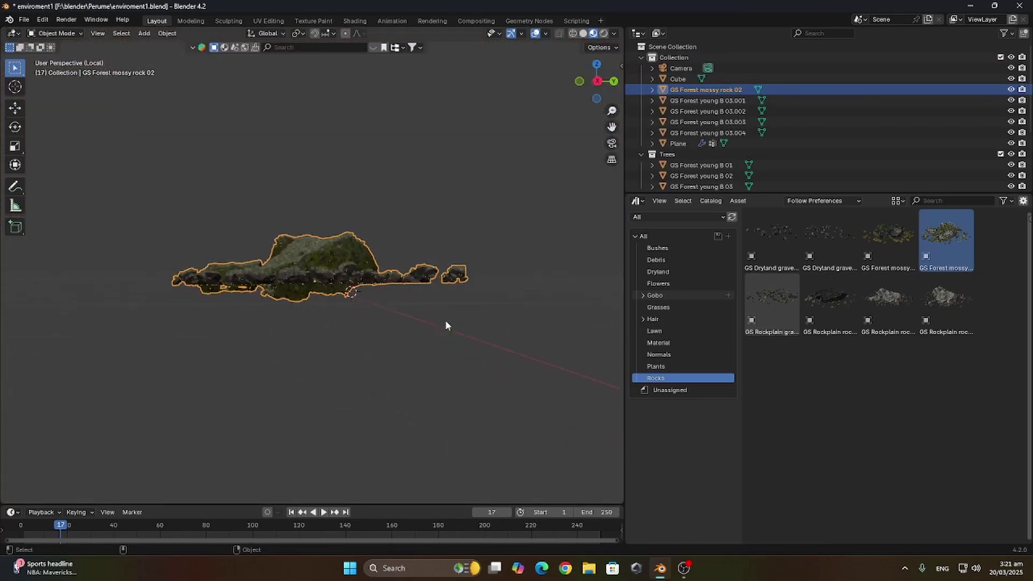
middle_click_drag(311, 246, 402, 319)
key("Tab")
scroll(355, 280, "up", 5)
scroll(402, 319, "down", 4)
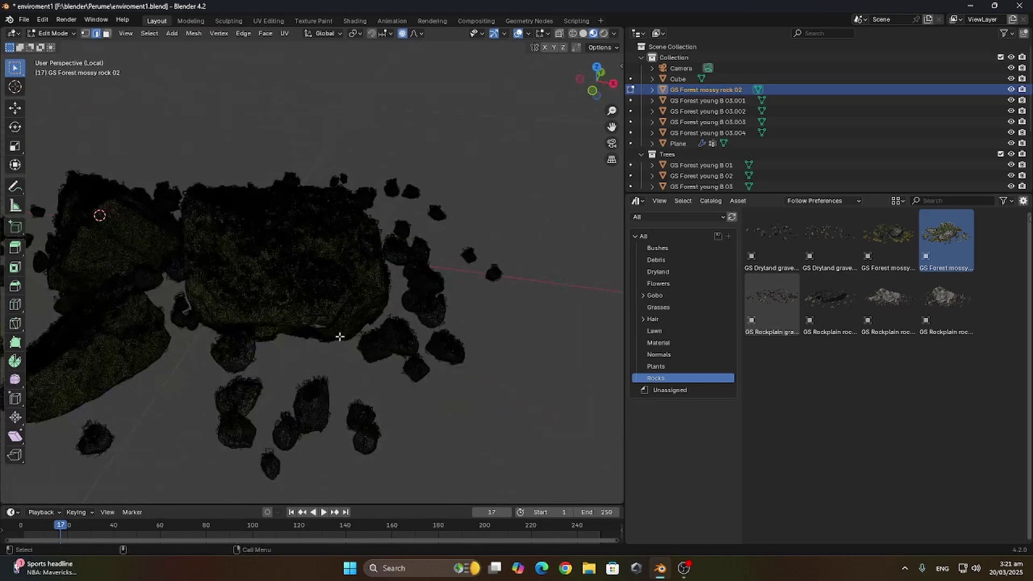
scroll(340, 337, "up", 1)
middle_click_drag(346, 334, 350, 350)
left_click(599, 71)
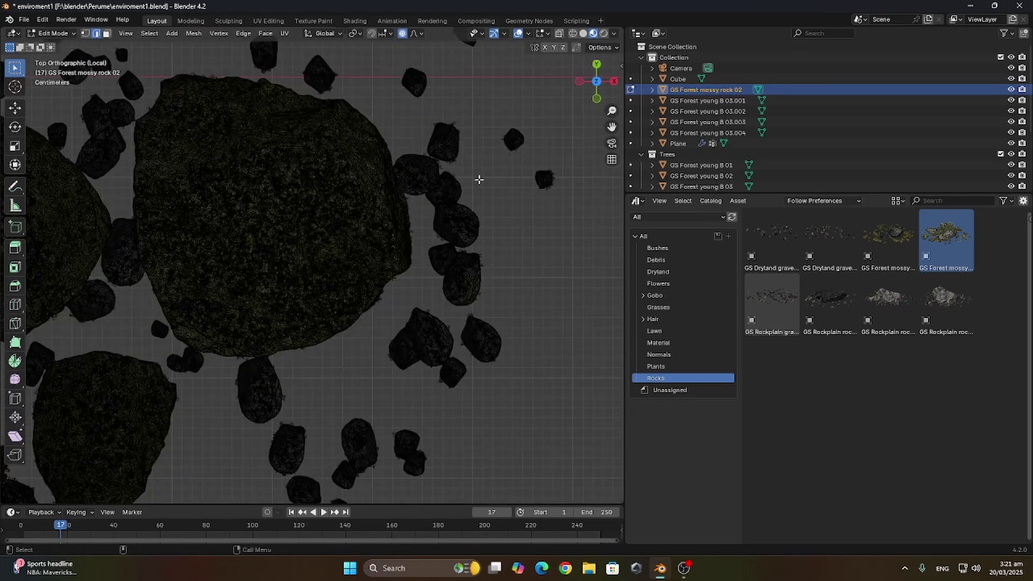
scroll(477, 177, "down", 3)
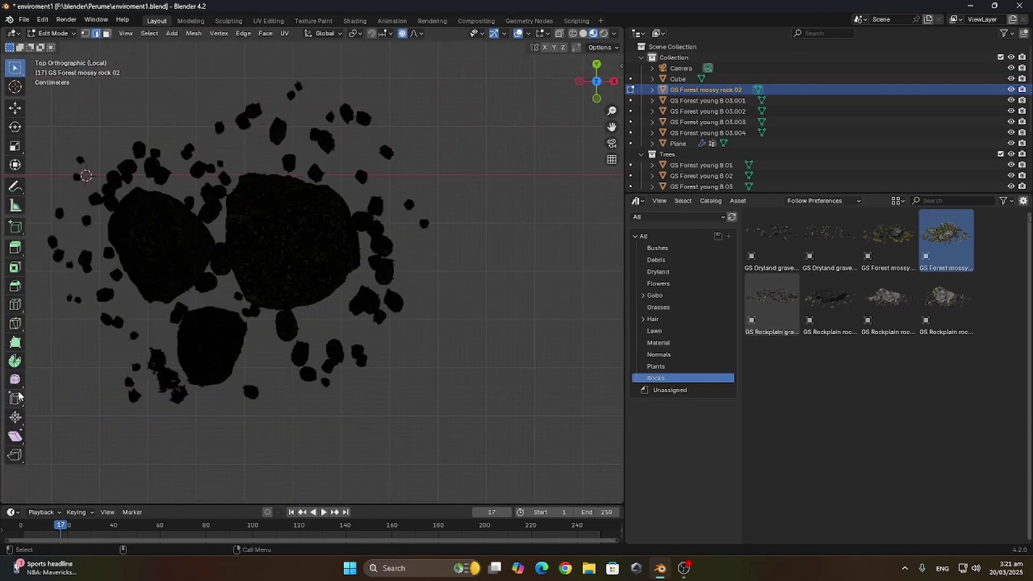
- With X-ray on, lasso-select portions of the mossy rock mesh, separate them into individual rock objects, and return to Object Mode
mouse_move(19, 71)
left_mouse_down()
mouse_move(41, 114)
mouse_move(34, 135)
left_mouse_up()
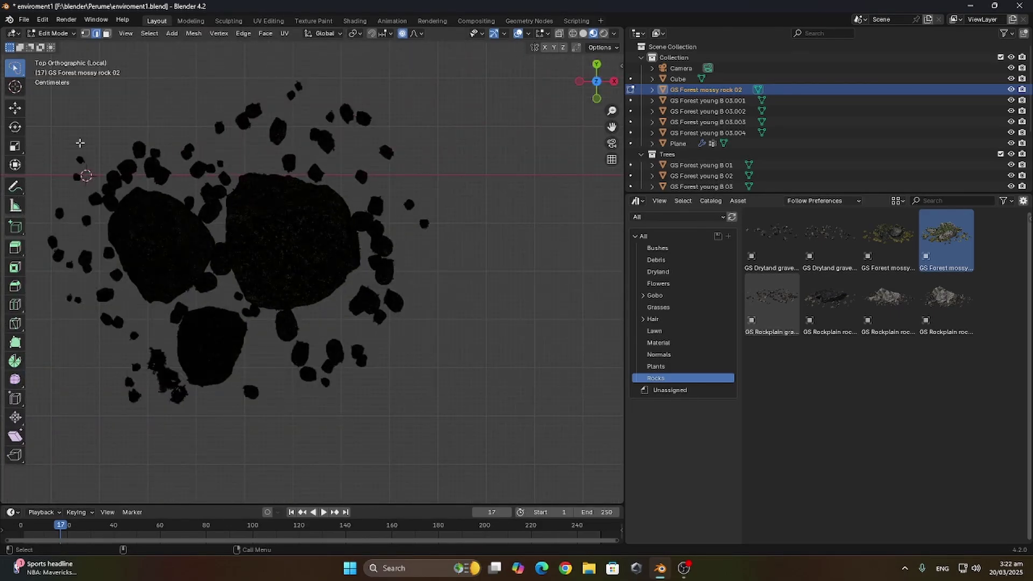
left_click(559, 33)
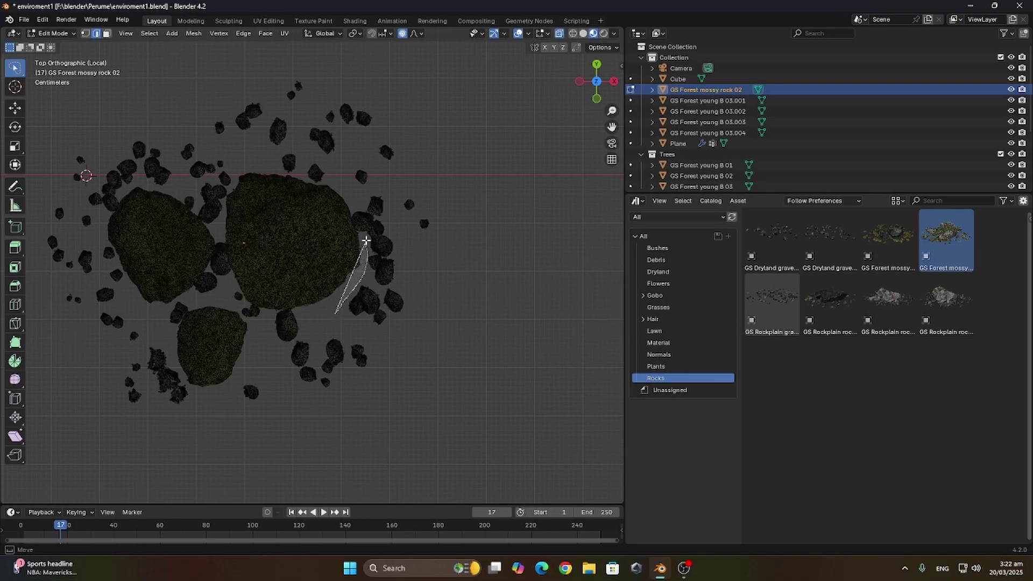
left_click_drag(398, 240, 398, 240)
scroll(398, 239, "up", 4)
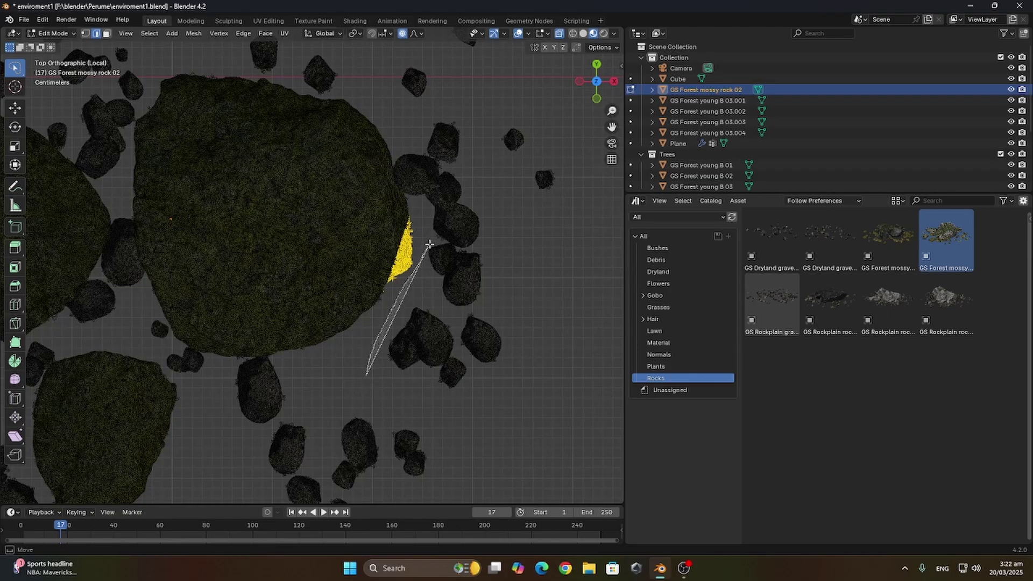
mouse_move(442, 241)
left_mouse_down()
mouse_move(554, 325)
mouse_move(431, 530)
left_mouse_up()
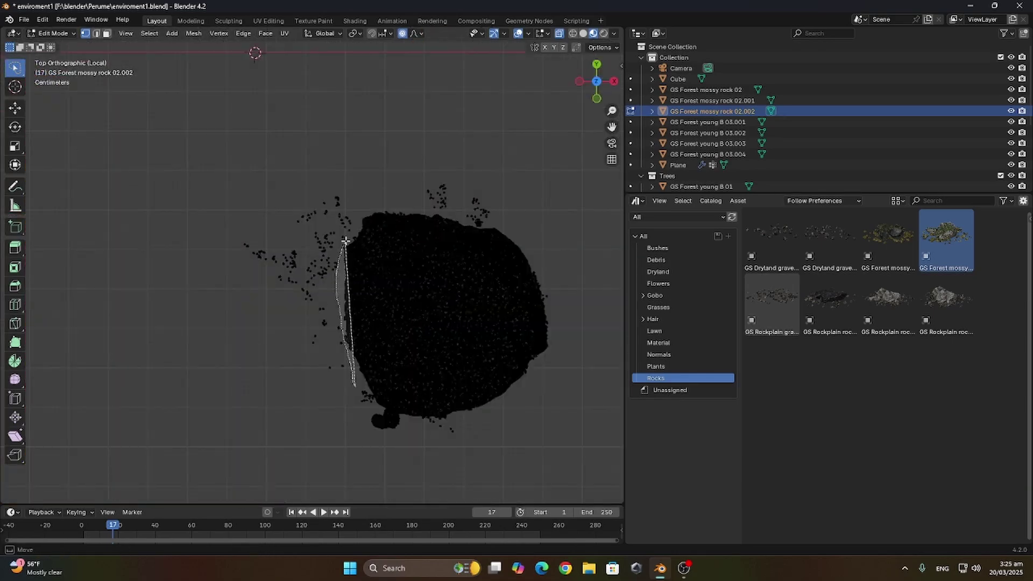
key("Tab")
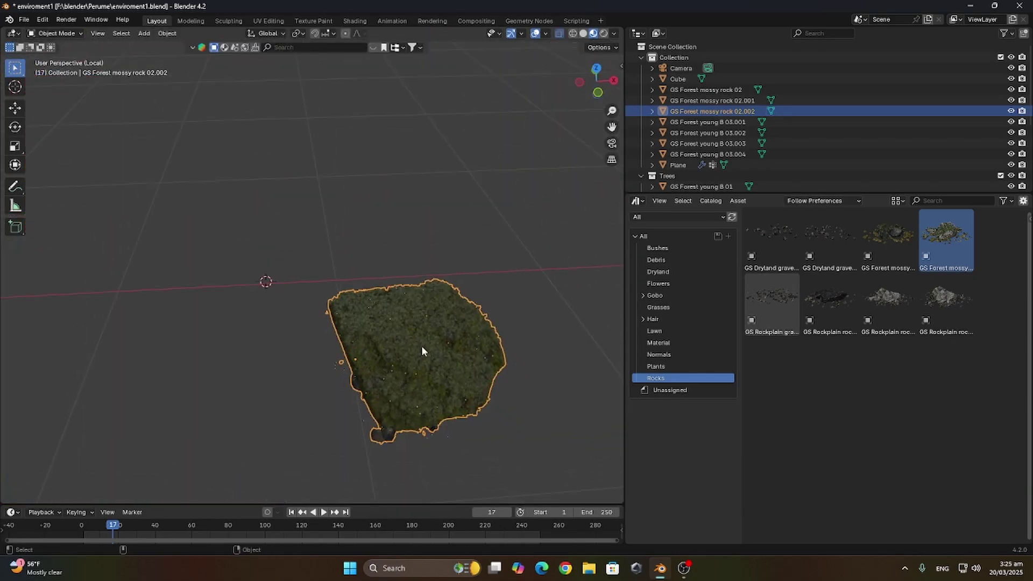
- Return to the full scene, stand the separated rock upright with a -95.9° X rotation, and position it beside the tunnel's left wall
key("slash")
key("g")
left_click(250, 350)
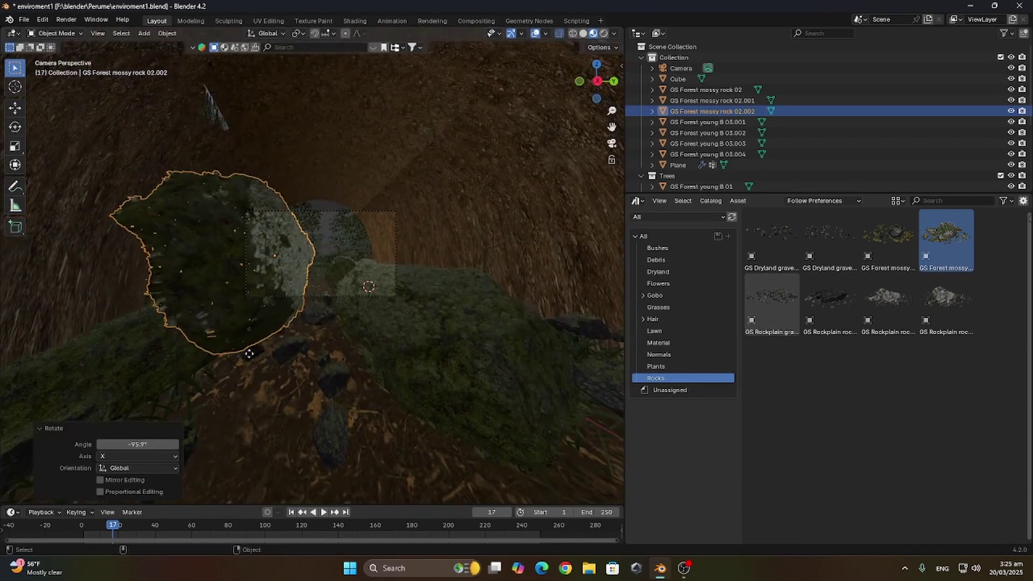
key("g")
key("x")
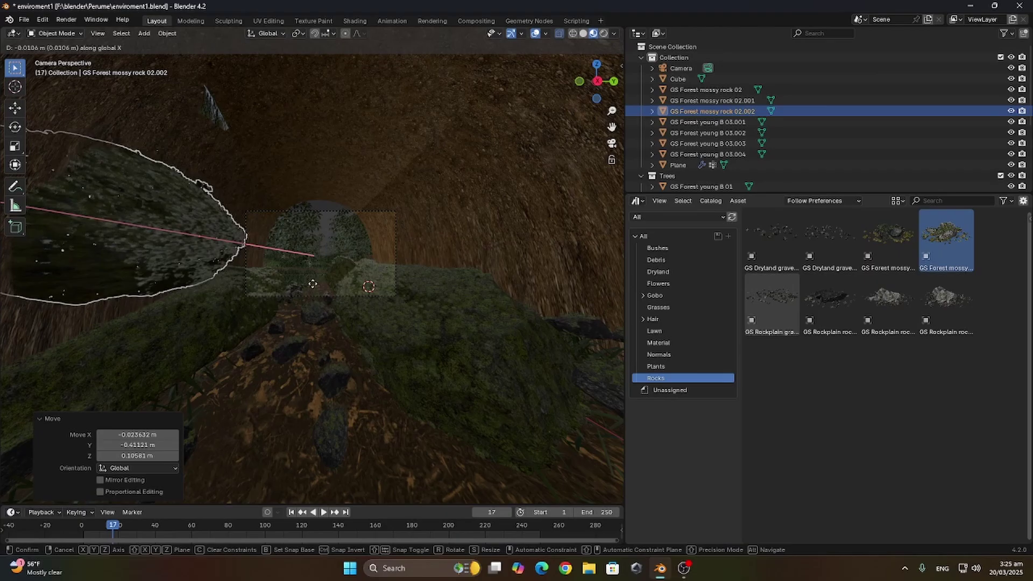
key("r")
key("z")
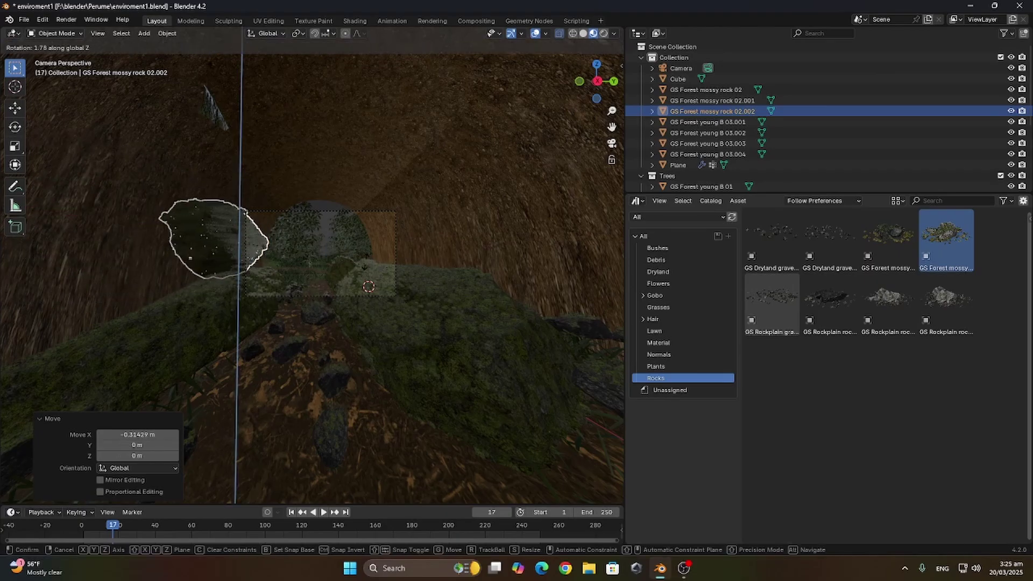
left_click(368, 214)
key("g")
left_click(388, 217)
- Scale the upright rock by 2.039, rotate it about the Z axis, and move it closer to the tunnel wall
middle_click_drag(389, 216, 317, 271)
scroll(306, 283, "up", 4)
key("s")
left_click(388, 299)
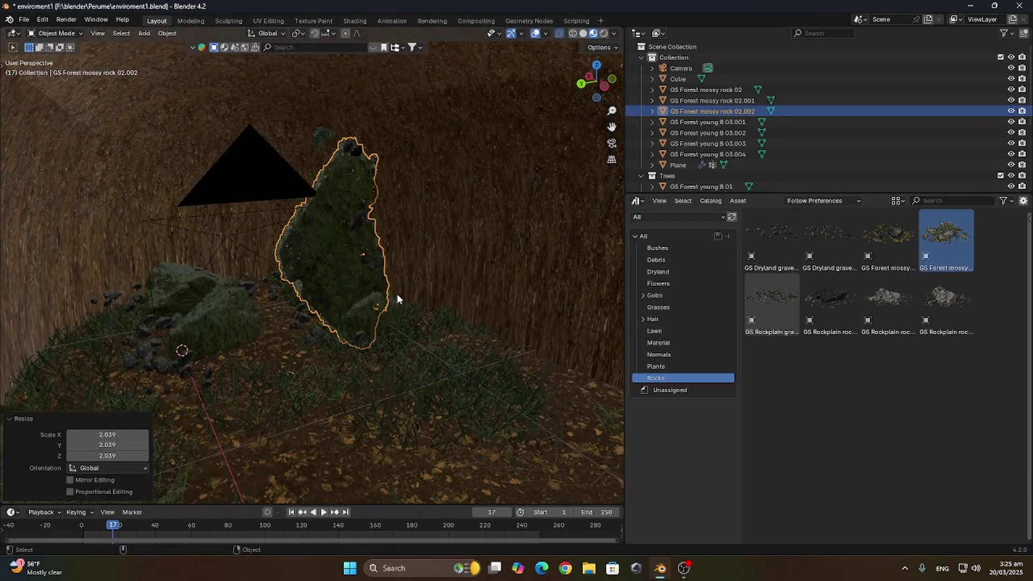
key("r")
key("z")
left_click(435, 266)
key("g")
left_click(525, 242)
- Enlarge the other two mossy rock pieces and reposition them along both sides of the tunnel floor
left_click(347, 312)
key("s")
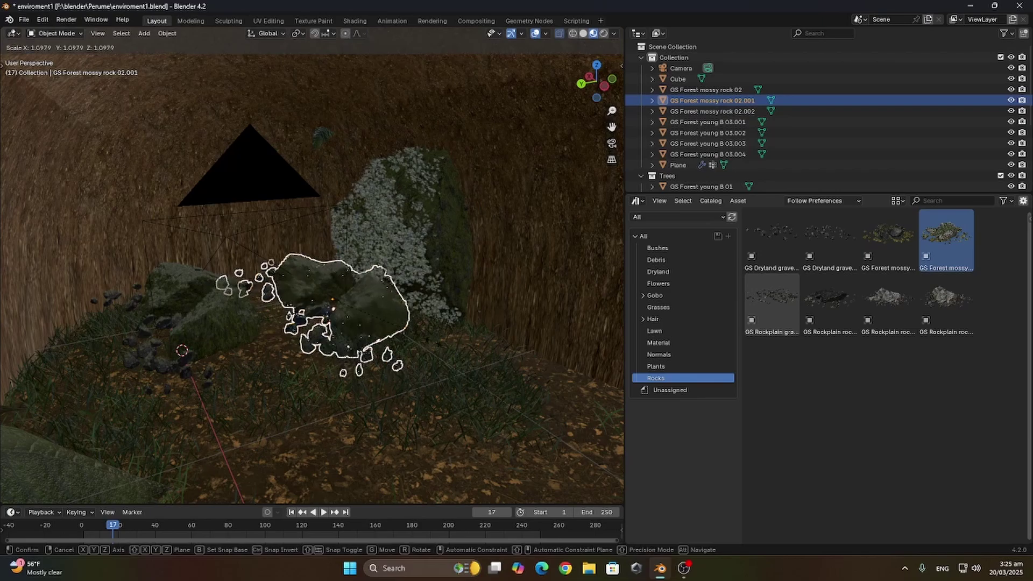
left_click(537, 360)
key("g")
left_click(424, 370)
left_click(247, 329)
key("s")
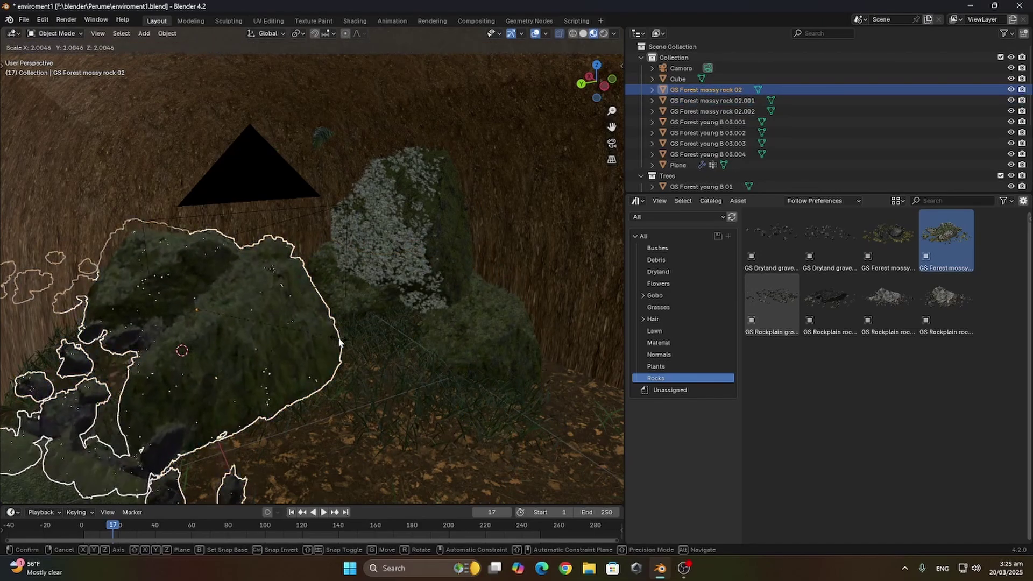
left_click(339, 351)
key("g")
left_click(267, 388)
- Tilt the upright rock -10.4° about X and slide it along the X axis to frame the camera view
left_click(427, 177)
key("r")
key("x")
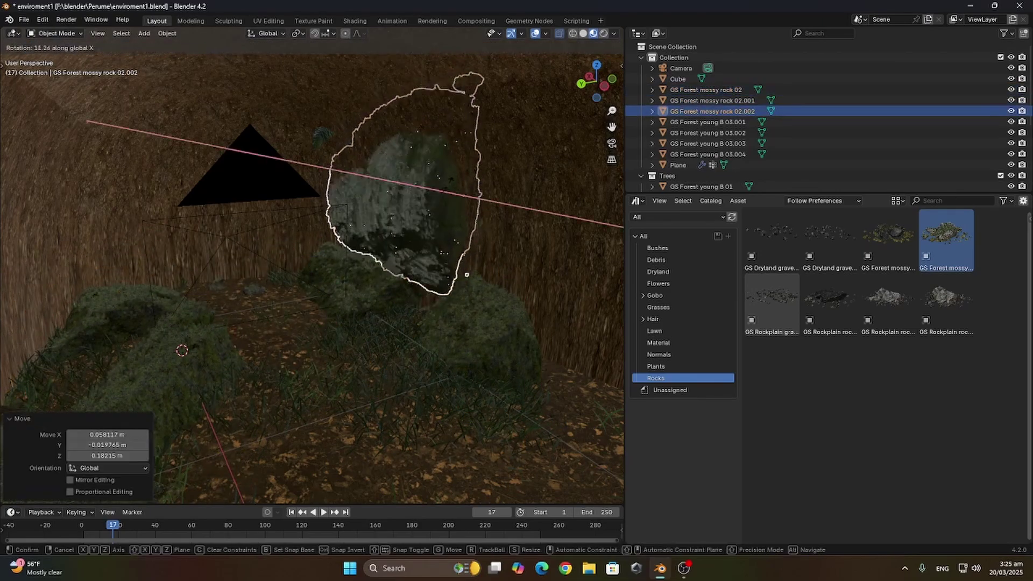
left_click(452, 191)
left_click(611, 143)
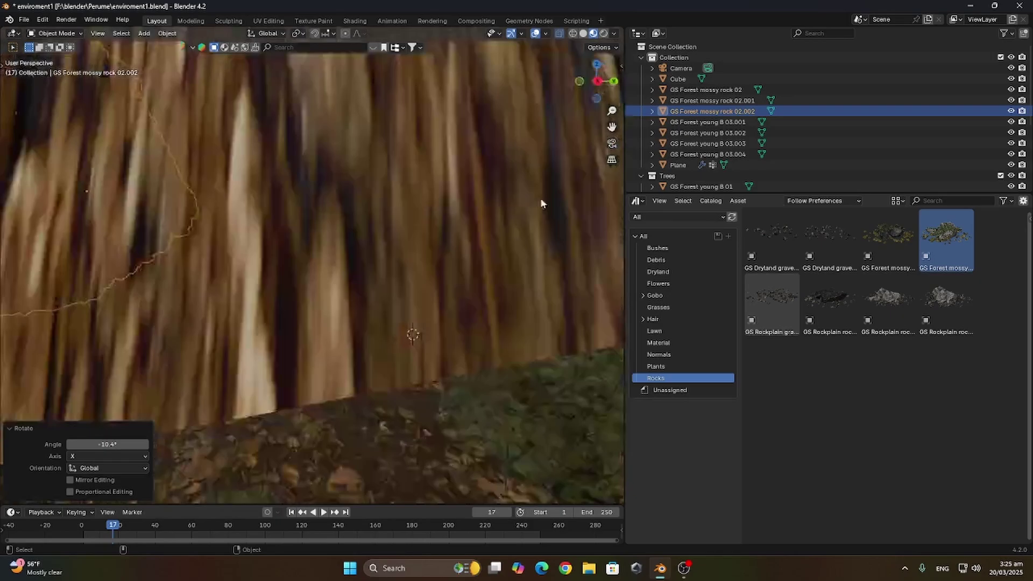
key("g")
key("x")
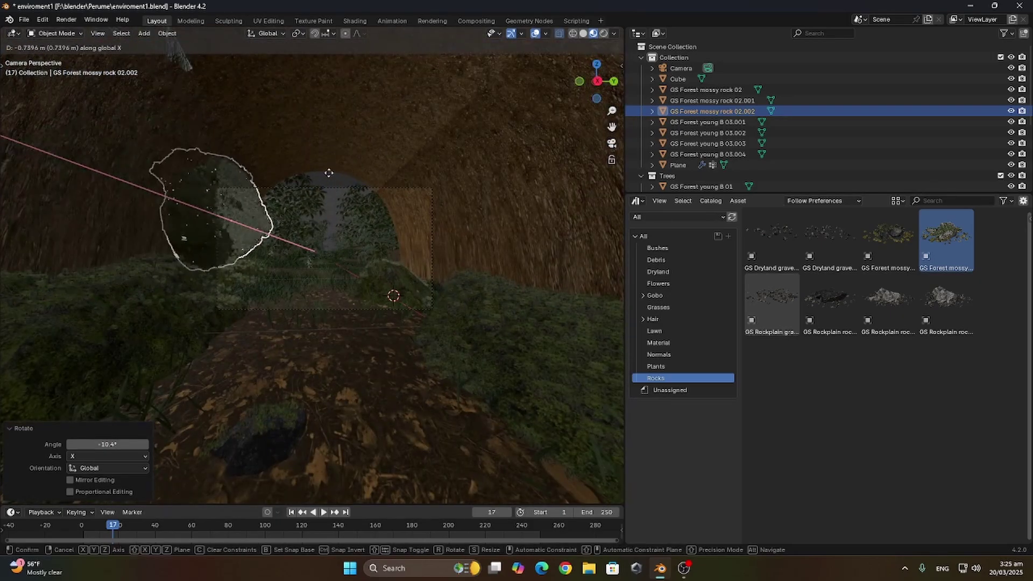
left_click(309, 209)
- Duplicate the upright rock, rotate the copy about X, and move it along Y to the opposite tunnel wall
key("shift+d")
left_click(466, 231)
key("r")
key("x")
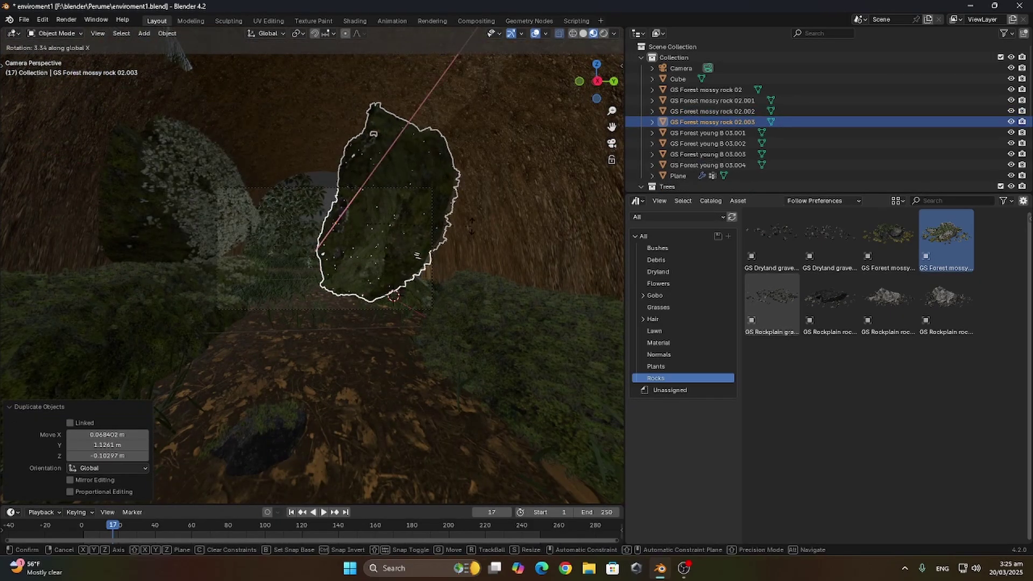
key("x")
left_click(455, 204)
key("g")
left_click(441, 226)
key("g")
key("y")
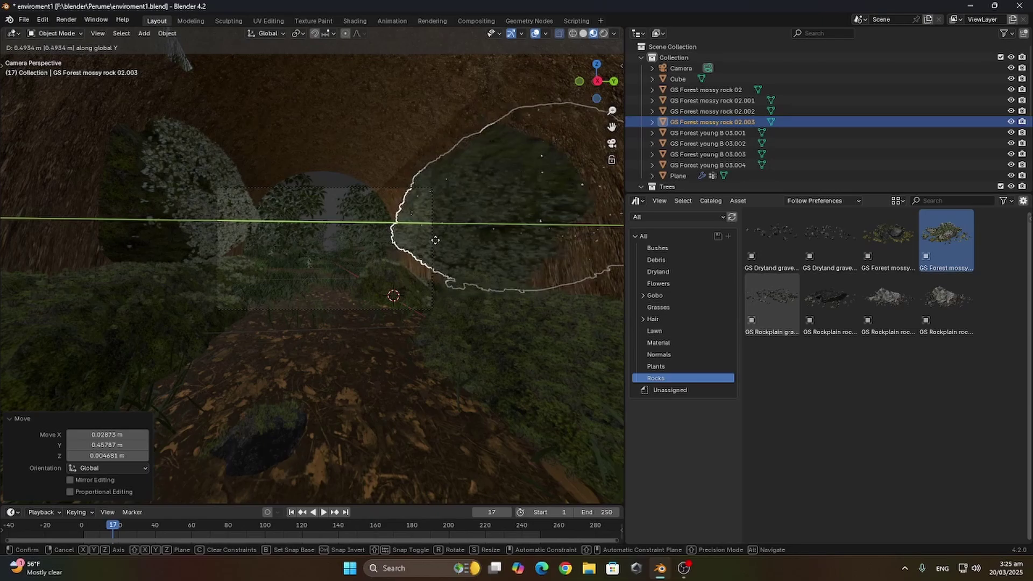
left_click(434, 240)
- Duplicate the wall rock two more times and place the copies higher up around the tunnel opening
key("shift+d")
key("g")
left_click(449, 159)
key("shift+d")
left_click(356, 135)
left_click(432, 253)
key("g")
key("ctrl+z")
key("ctrl+z")
- Preview the camera view in rendered shading, shift the camera slightly to adjust the framing, and save the file
left_click(378, 230)
key("z")
scroll(310, 302, "up", 2)
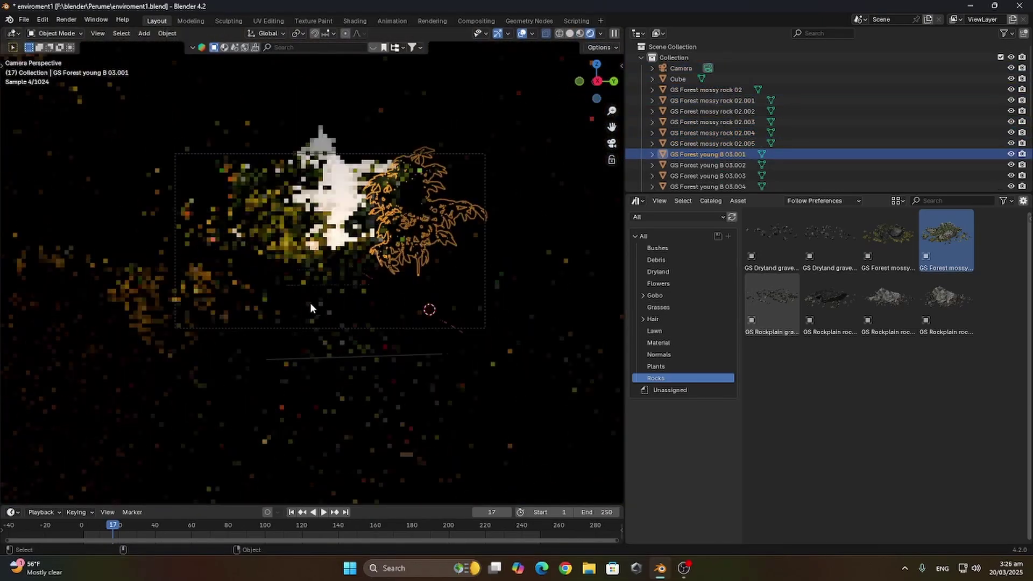
left_click(353, 328)
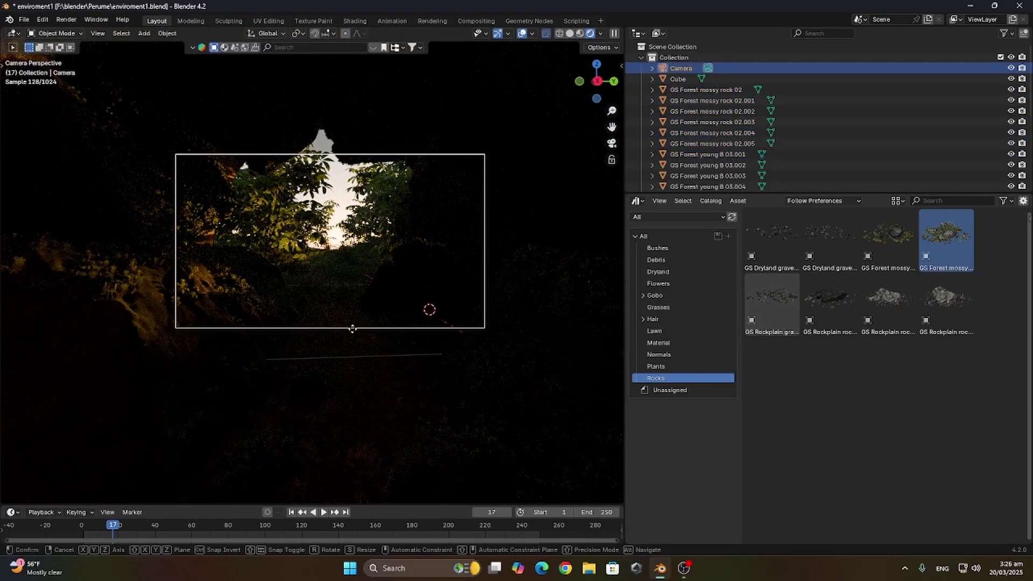
key("g")
left_click(351, 329)
key("ctrl+s")
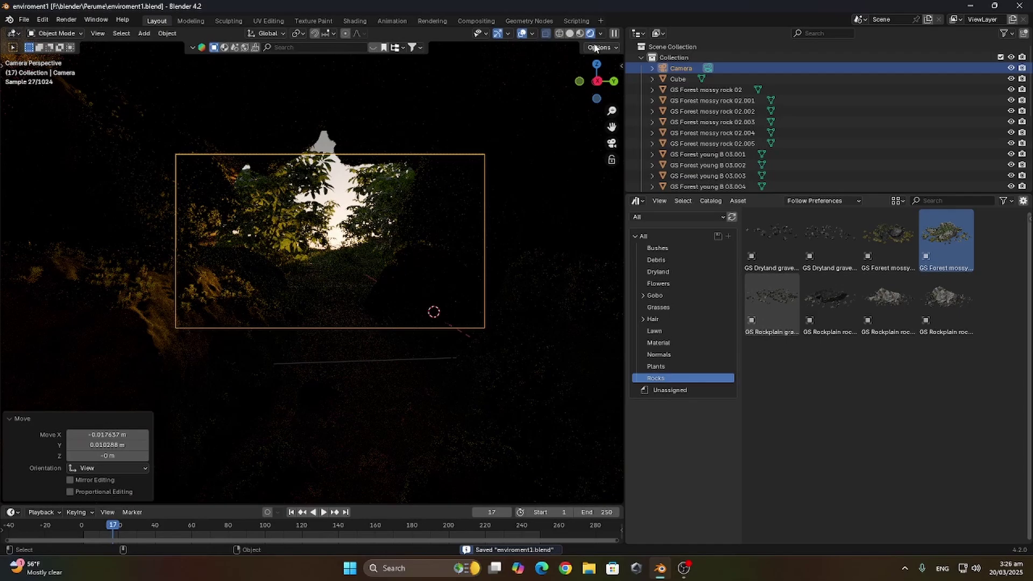
- Return to material preview and view the scene from among the trees, facing the camera
left_click(579, 33)
middle_click_drag(313, 222, 457, 291)
middle_click_drag(181, 309, 351, 277, "shift")
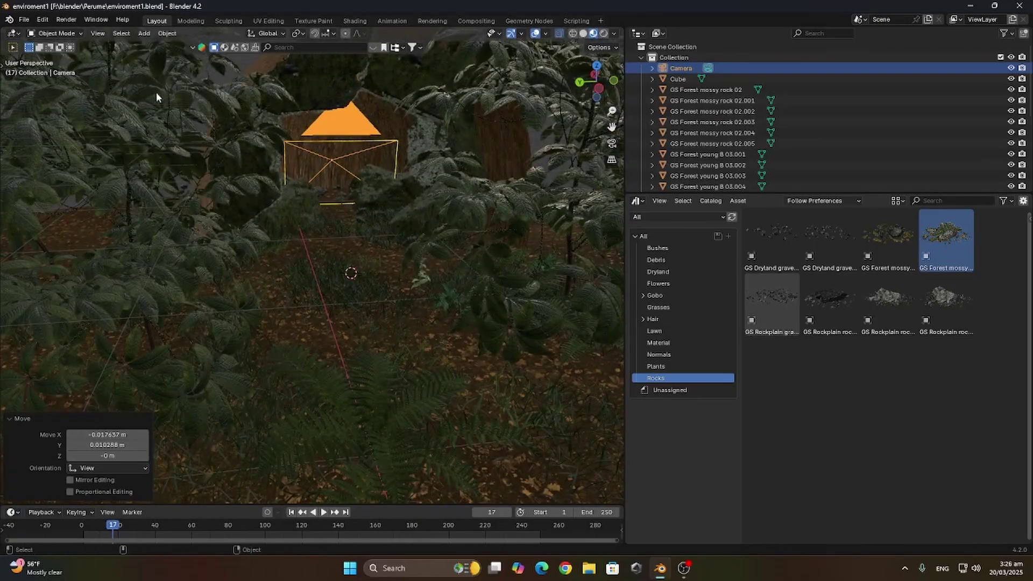
left_click(145, 33)
mouse_move(171, 178)
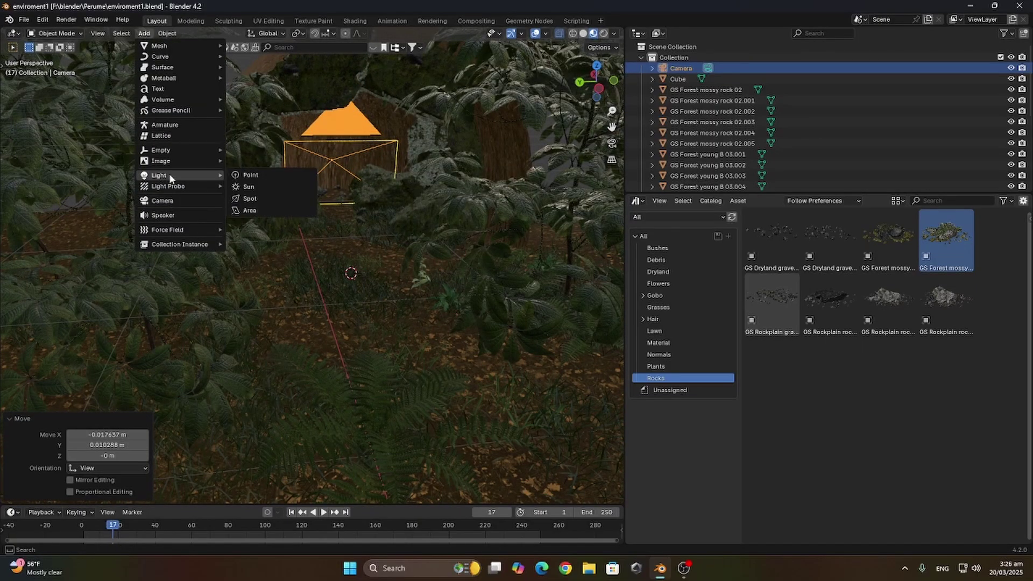
left_click(259, 210)
key("x")
left_click(361, 302)
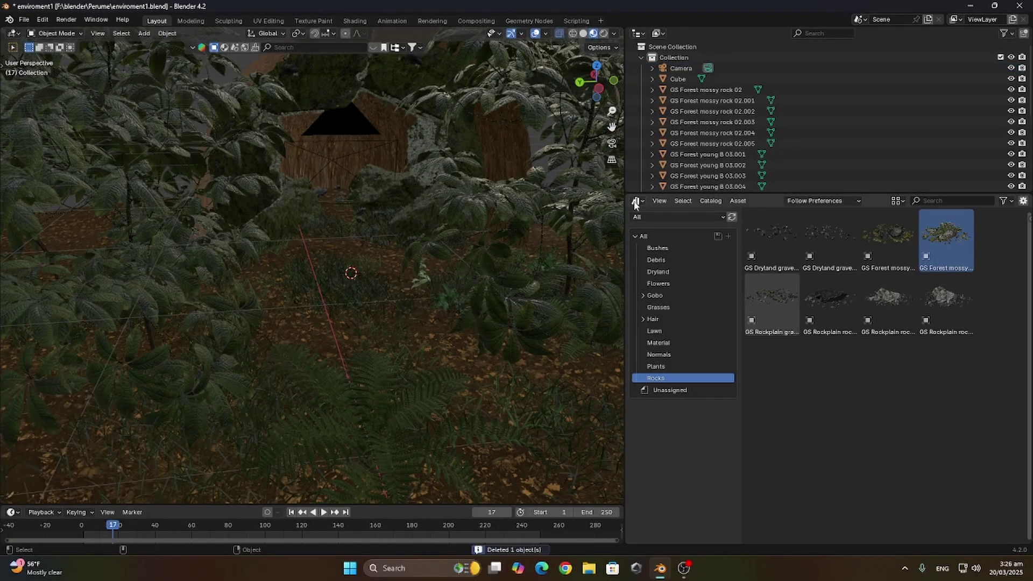
- Add the Animated_leaves06 light from the Gobo catalog in front of the tunnel and scale it to 0.877
left_click(654, 296)
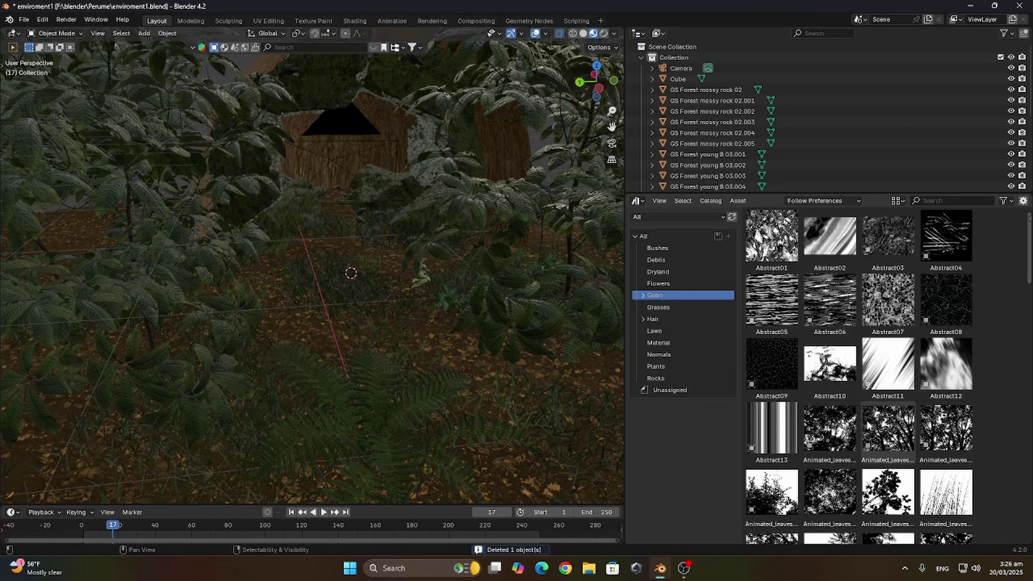
scroll(867, 423, "down", 5)
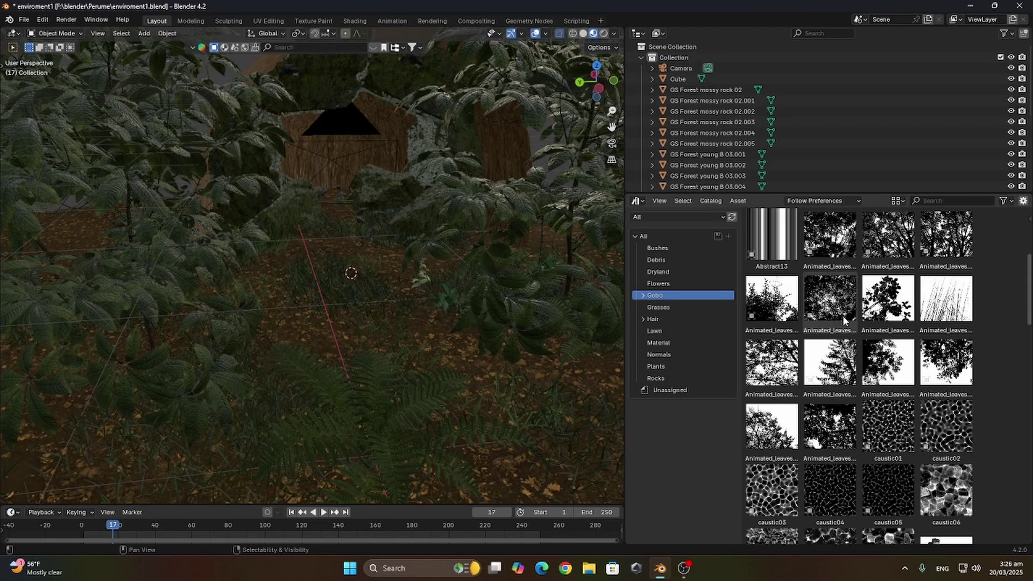
left_click_drag(888, 298, 303, 215)
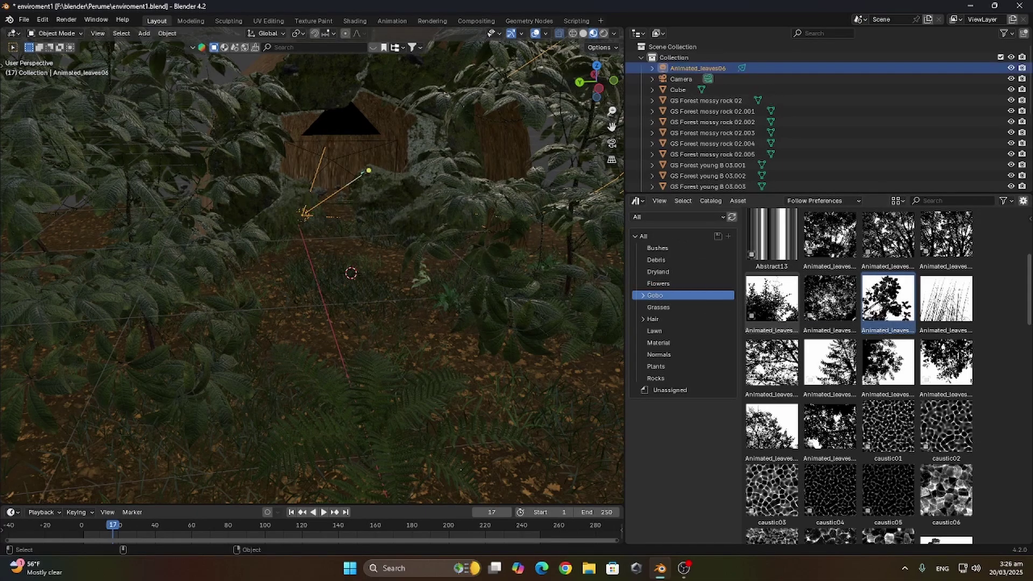
key("s")
left_click(328, 233)
- Pull the leaf gobo light back along its local Z axis and raise it about 0.73 m along global Z
key("g")
key("z")
key("z")
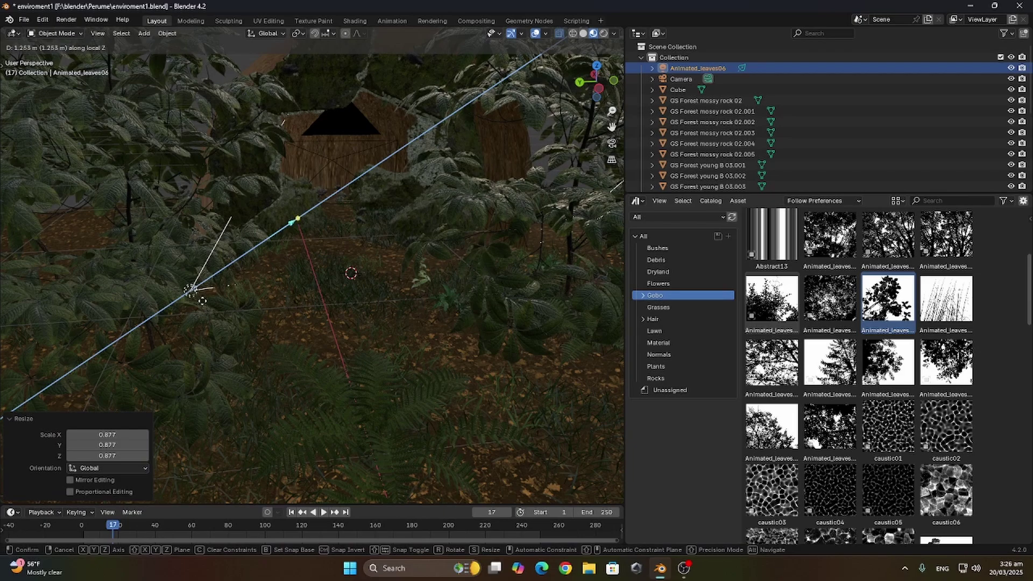
left_click(186, 312)
key("g")
key("z")
left_click(263, 146)
- Rotate the leaf gobo light and move it by about 0.17 m in X, -0.21 m in Y and 0.43 m in Z
key("r")
key("x")
key("x")
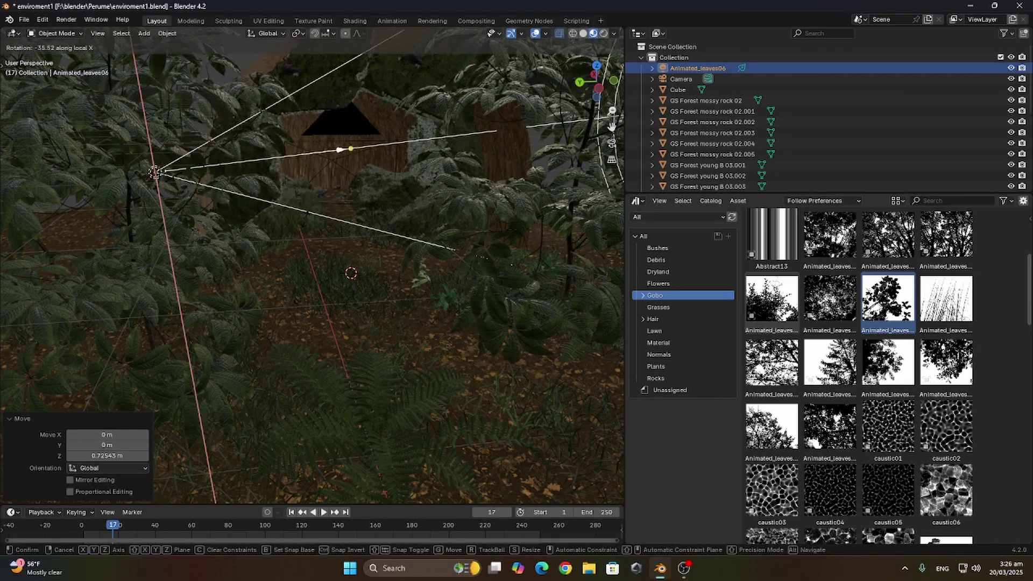
key("y")
left_click(286, 212)
key("g")
left_click(334, 137)
scroll(330, 167, "down", 4)
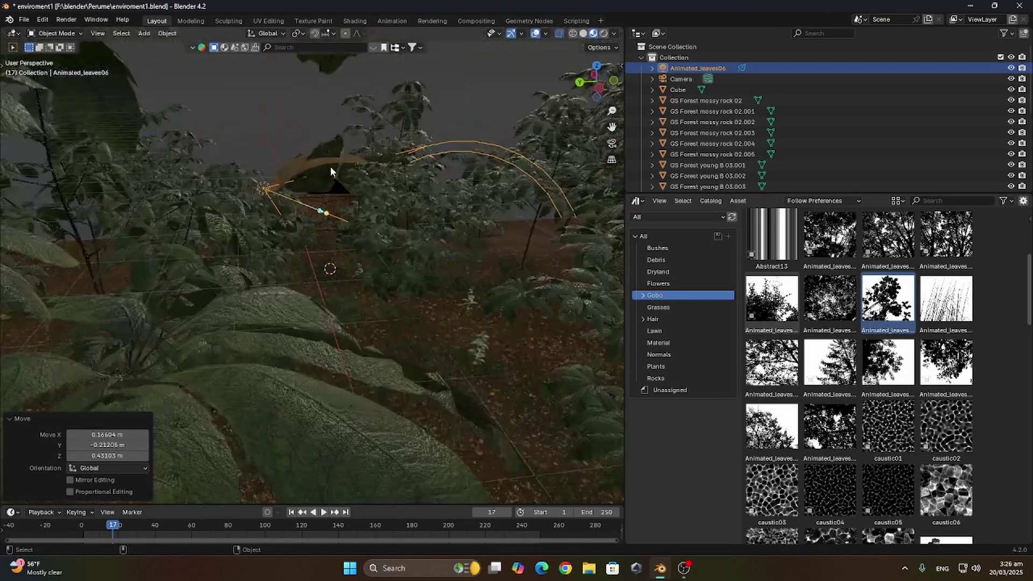
- Rotate the gobo light 27.2° about global Z and move it about -2.07 m along global X
middle_click_drag(331, 168, 362, 248)
key("r")
key("z")
left_click(345, 195)
key("g")
key("x")
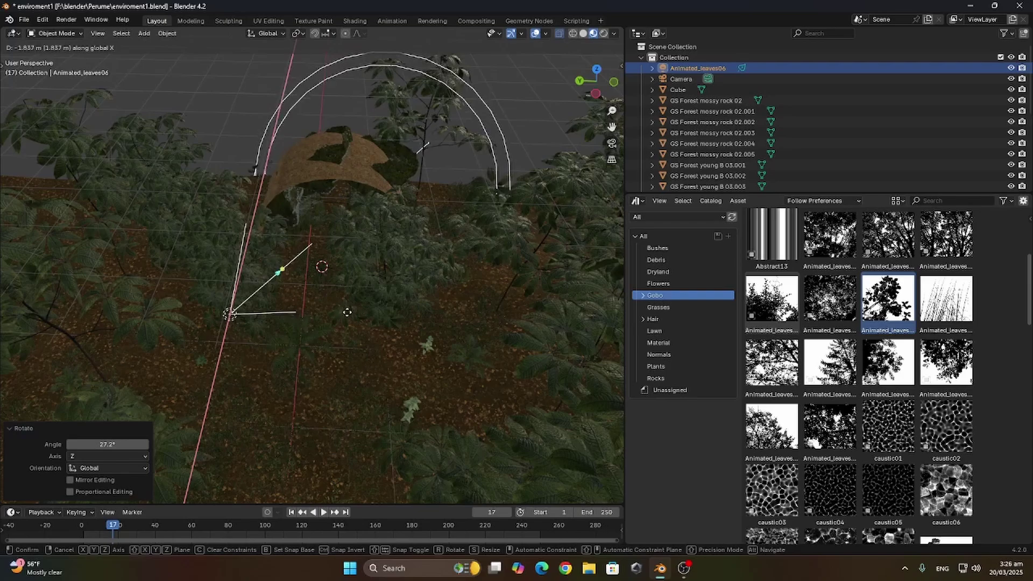
left_click(344, 314)
mouse_move(273, 286)
left_mouse_down()
mouse_move(288, 273)
mouse_move(263, 299)
left_mouse_up()
- In the rendered camera view, rotate the gobo light -7.8° about global Z and shift it about 0.13 m in Y and 0.37 m in Z
left_click(603, 34)
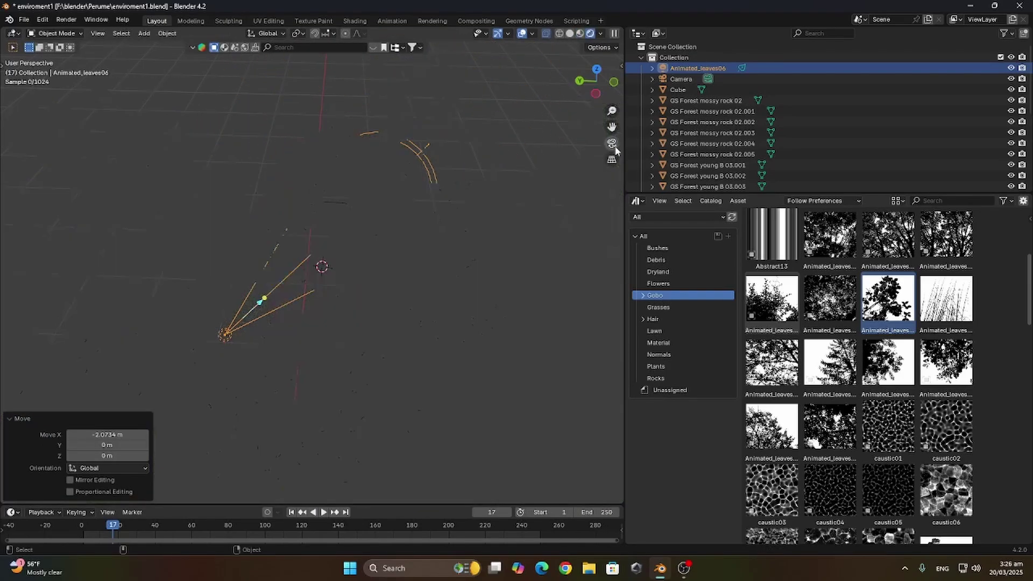
left_click(612, 143)
key("r")
key("z")
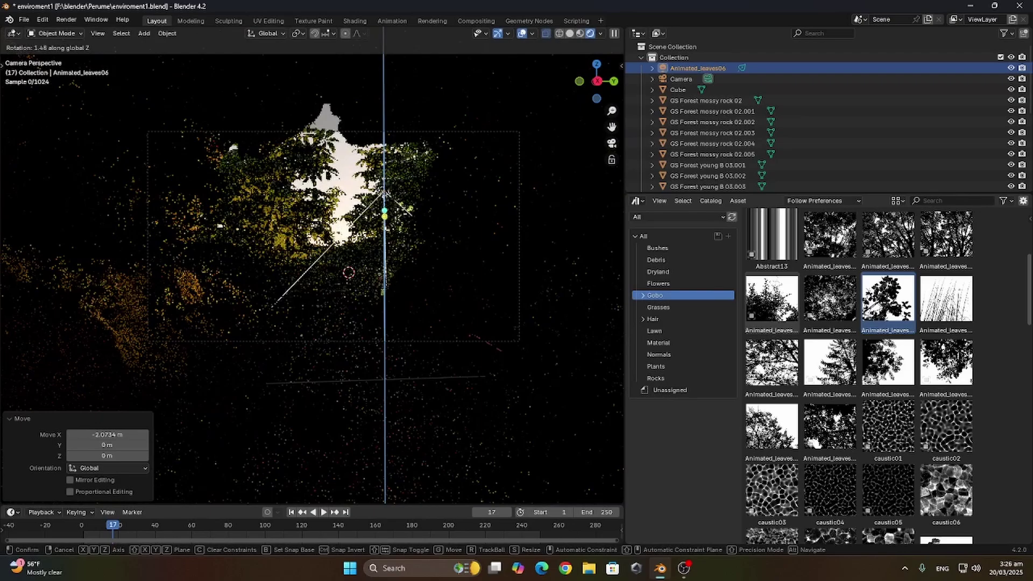
left_click(460, 280)
key("g")
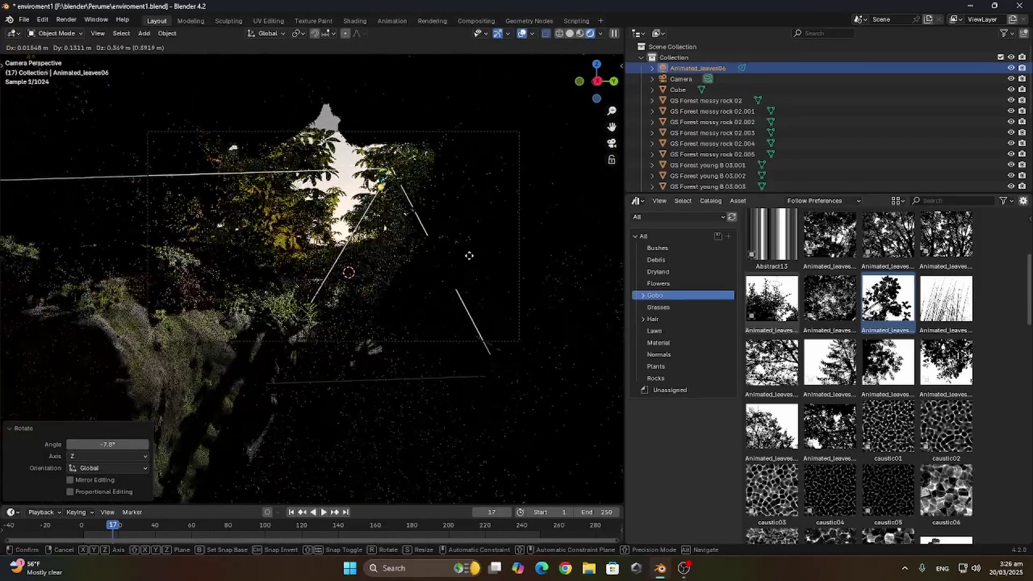
left_click(470, 256)
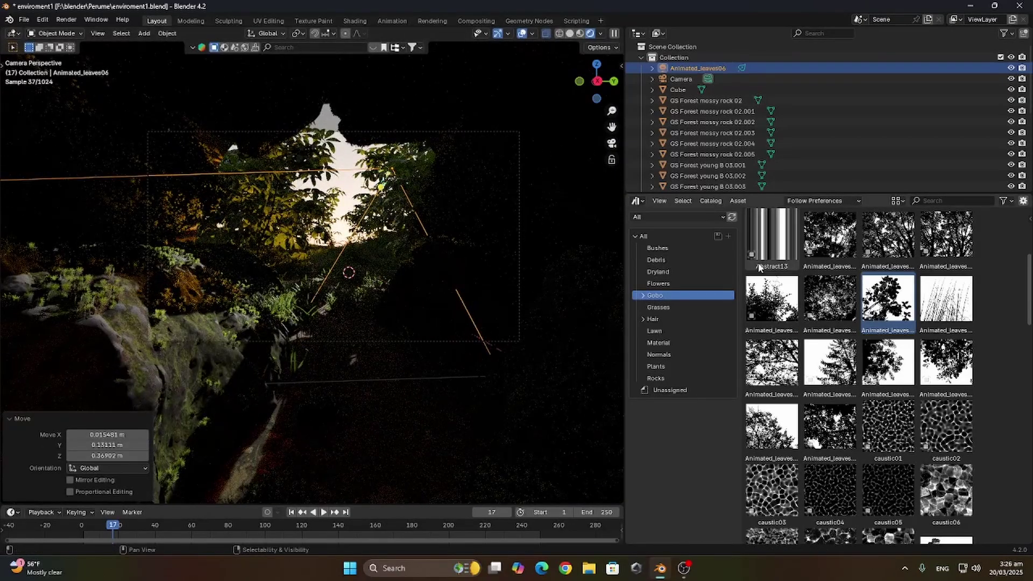
left_click(638, 202)
key("Escape")
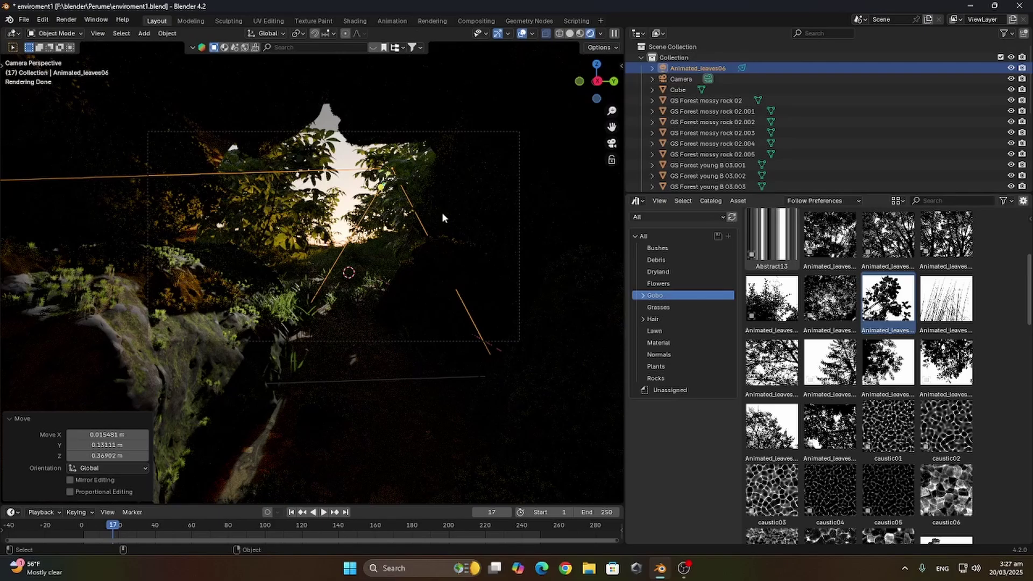
- Raise the gobo light about 0.24 m along global Z and rotate it 6.65° about global X
key("g")
key("z")
key("z")
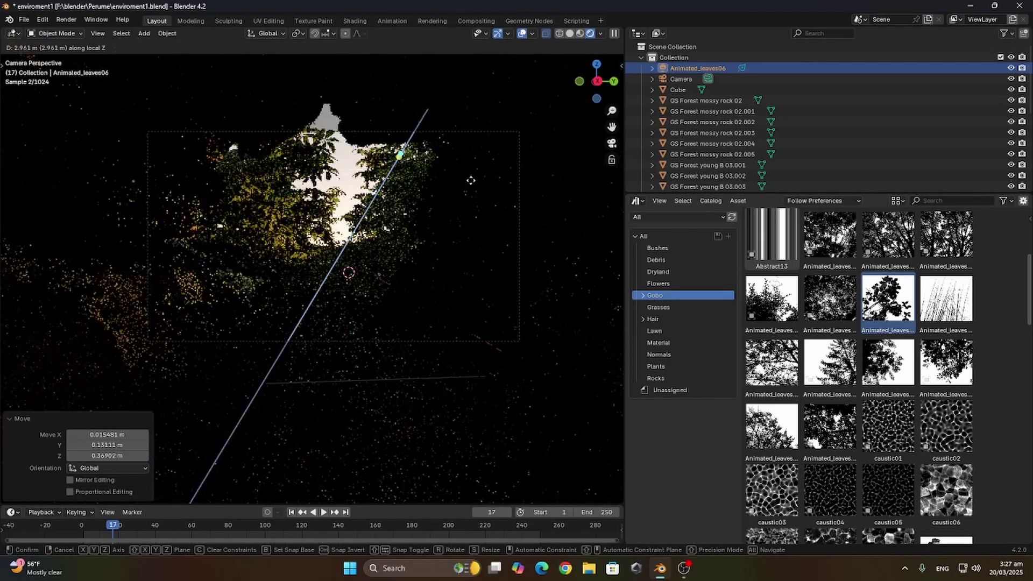
left_click(434, 202)
key("r")
key("x")
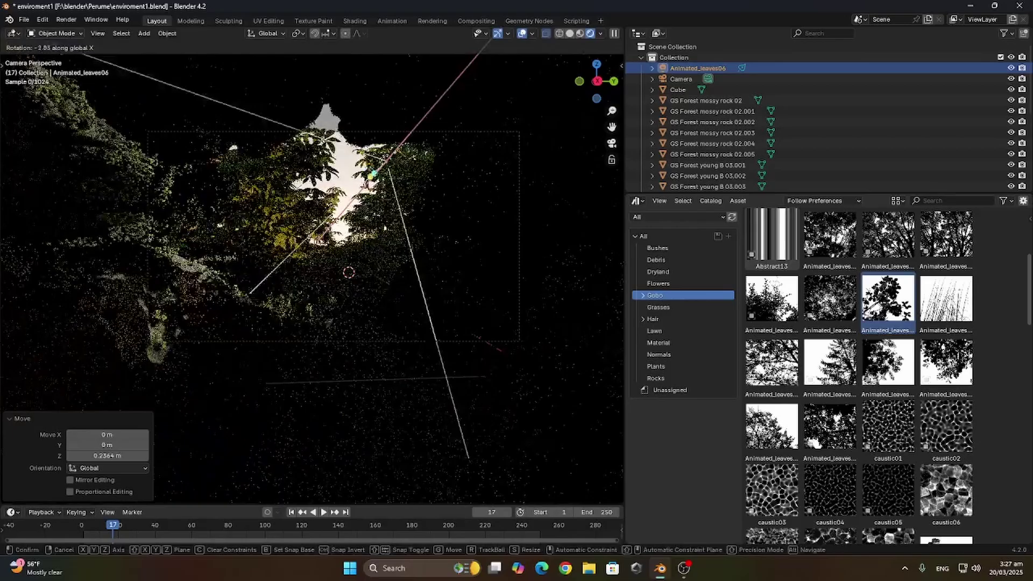
left_click(456, 231)
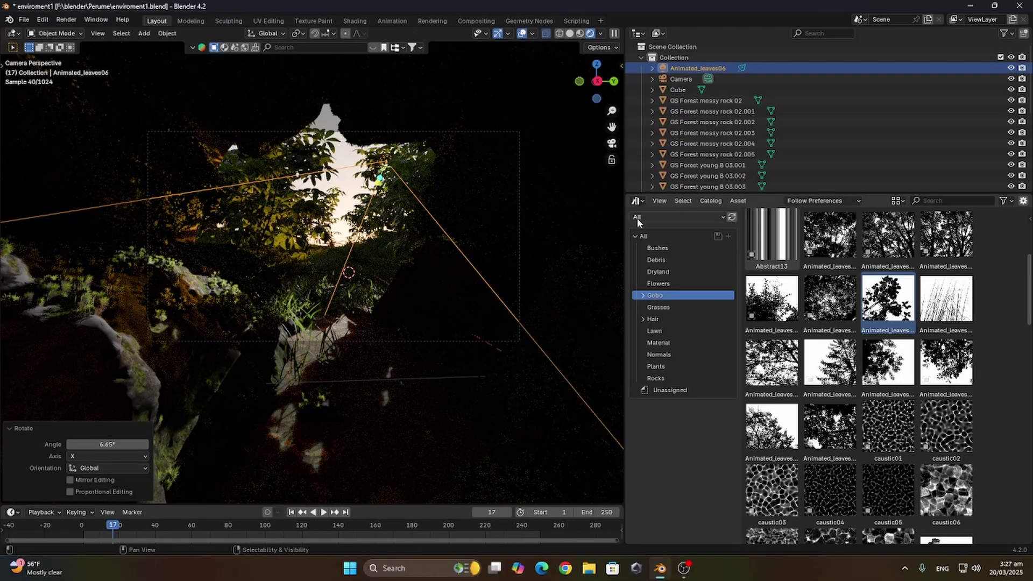
- Show the gobo light's properties in place of the asset browser and set its color to a warm yellow
left_click(636, 201)
left_click(304, 298)
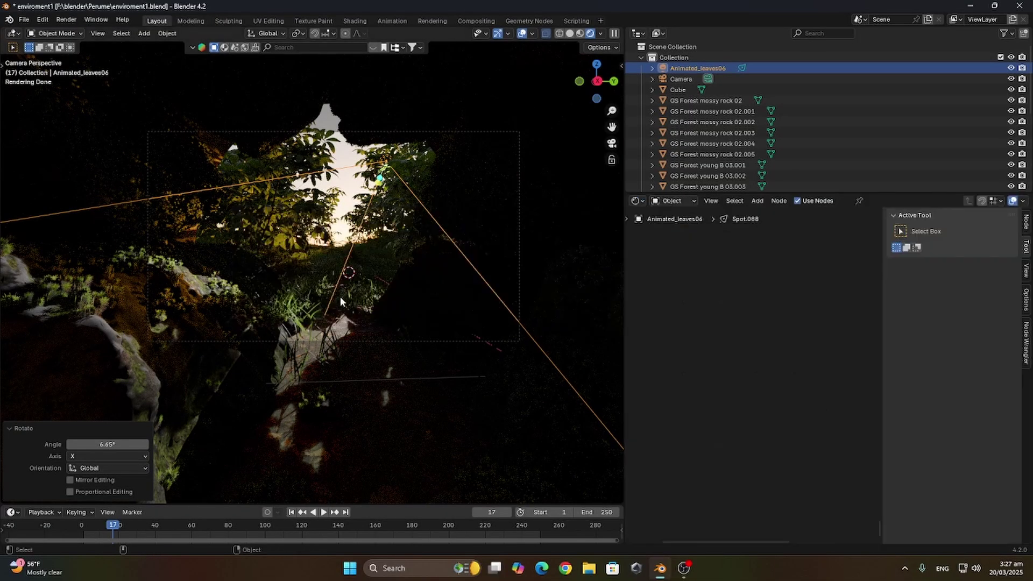
left_click(635, 201)
left_click(608, 243)
left_click(867, 298)
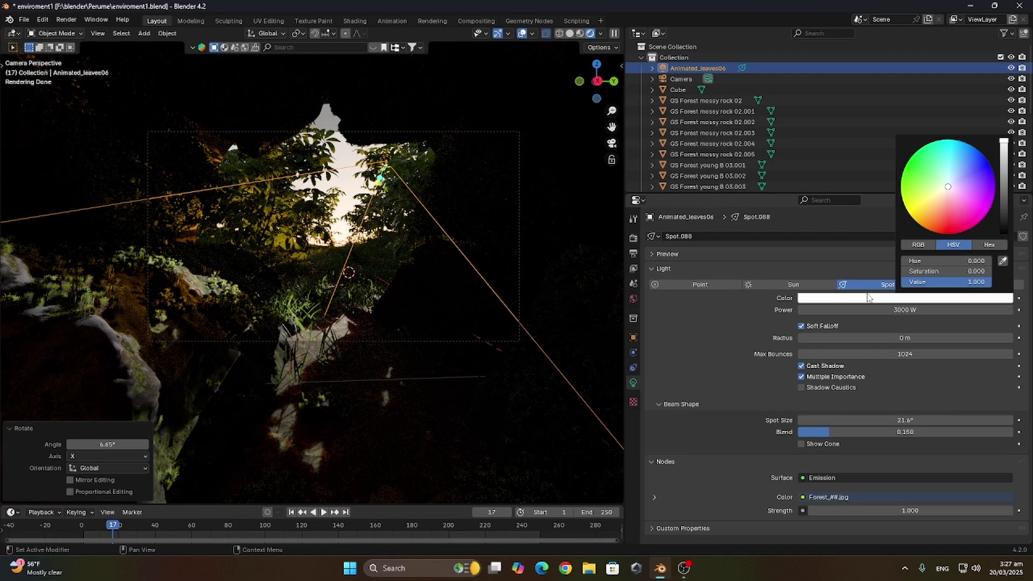
left_click(934, 202)
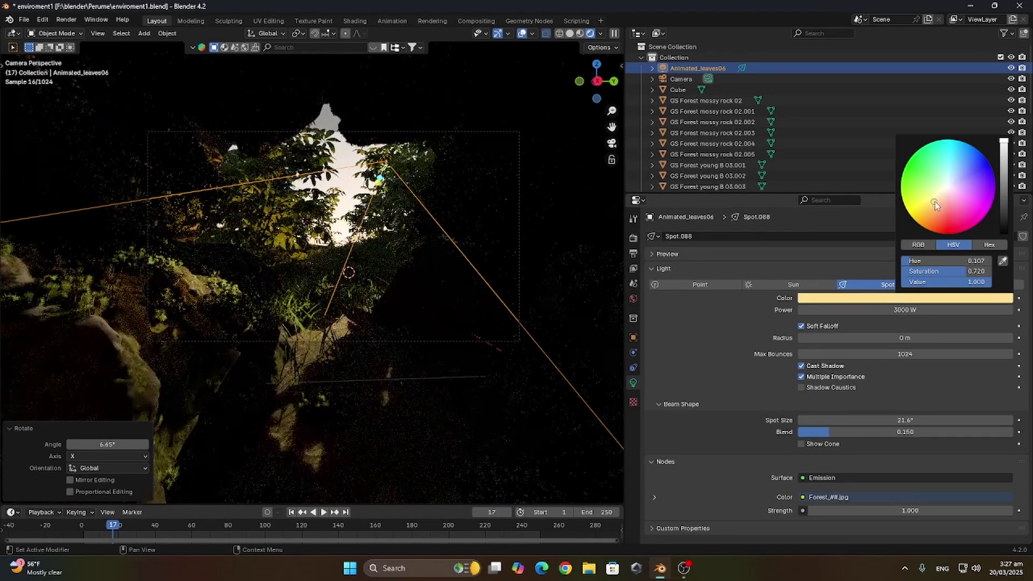
left_click_drag(936, 201, 932, 204)
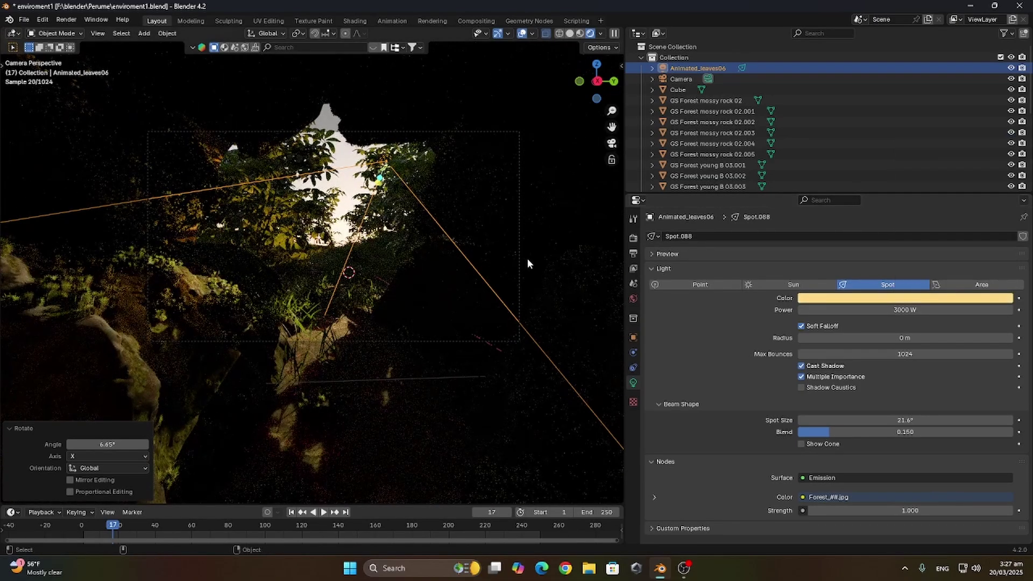
- Duplicate the leaf gobo light, rotate the copy freely in the camera view, save the file and return to material preview
key("shift+d")
key("r")
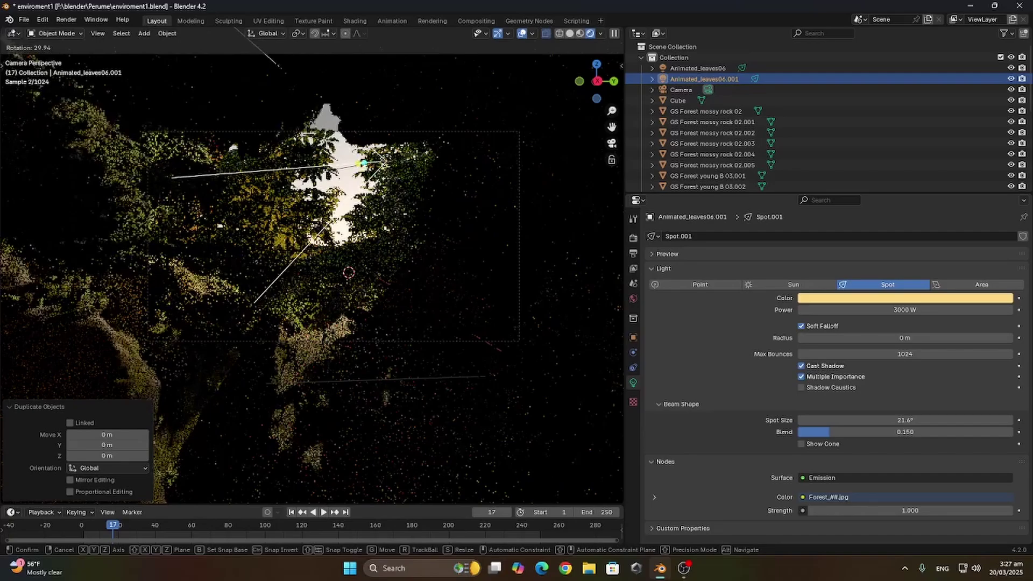
left_click(468, 284)
left_click(333, 180)
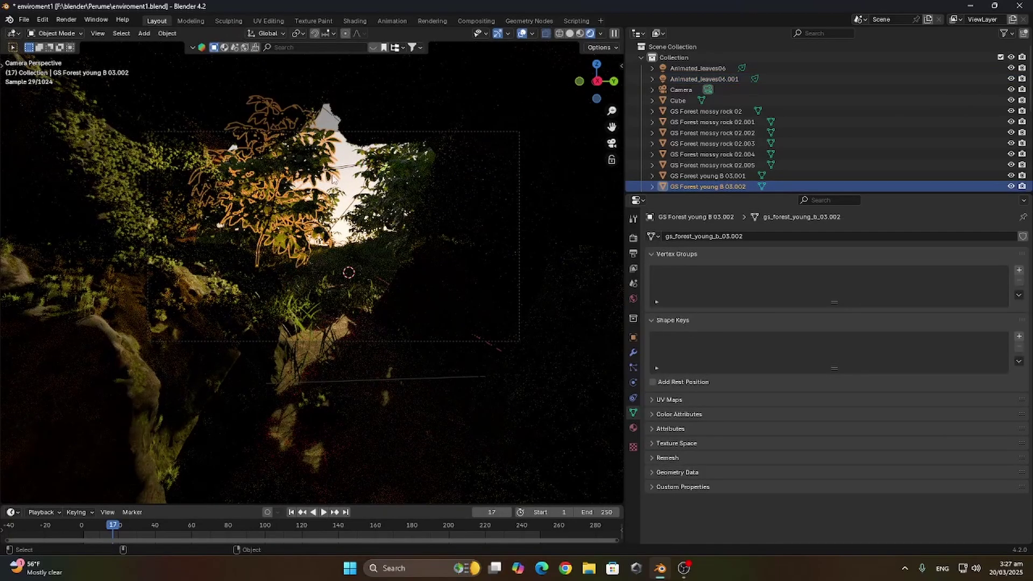
key("ctrl+s")
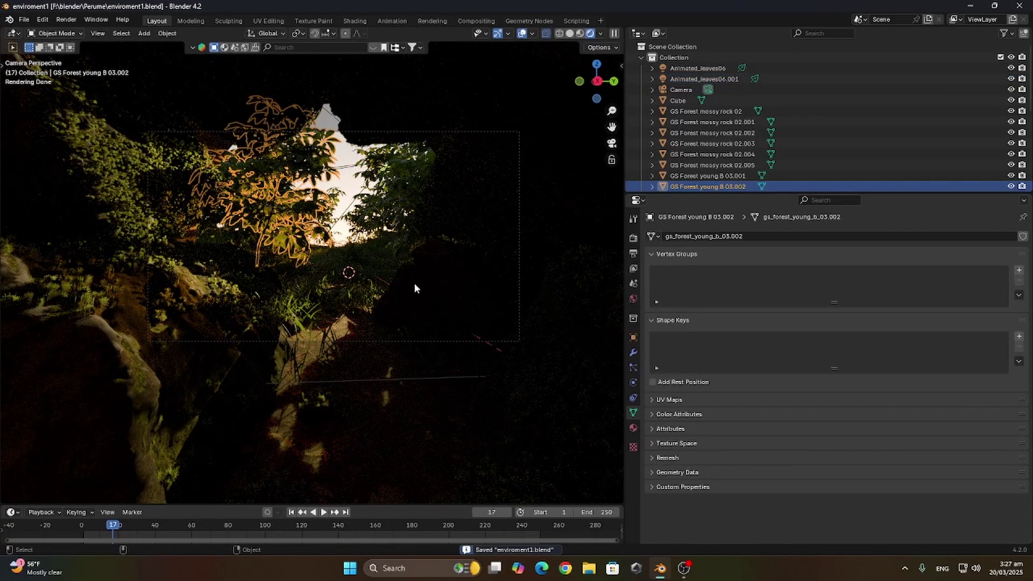
left_click(385, 330)
left_click(404, 282)
key("ctrl+s")
left_click(578, 34)
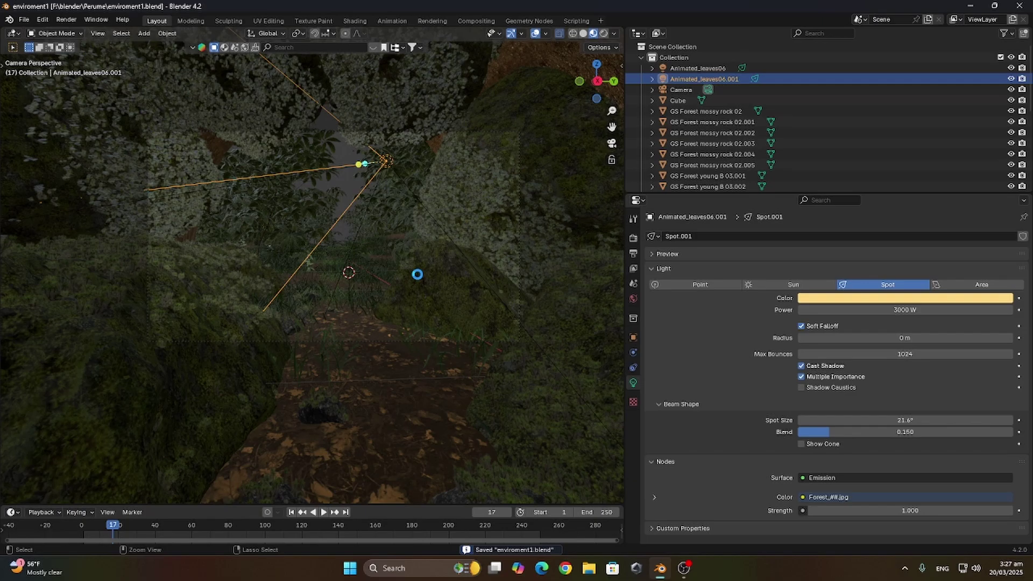
left_click(68, 20)
left_click(88, 31)
left_click(1019, 7)
- Set the final render's maximum samples to 320 and render the camera image
left_click(633, 237)
left_click(874, 406)
type("320")
key("Return")
left_click(67, 19)
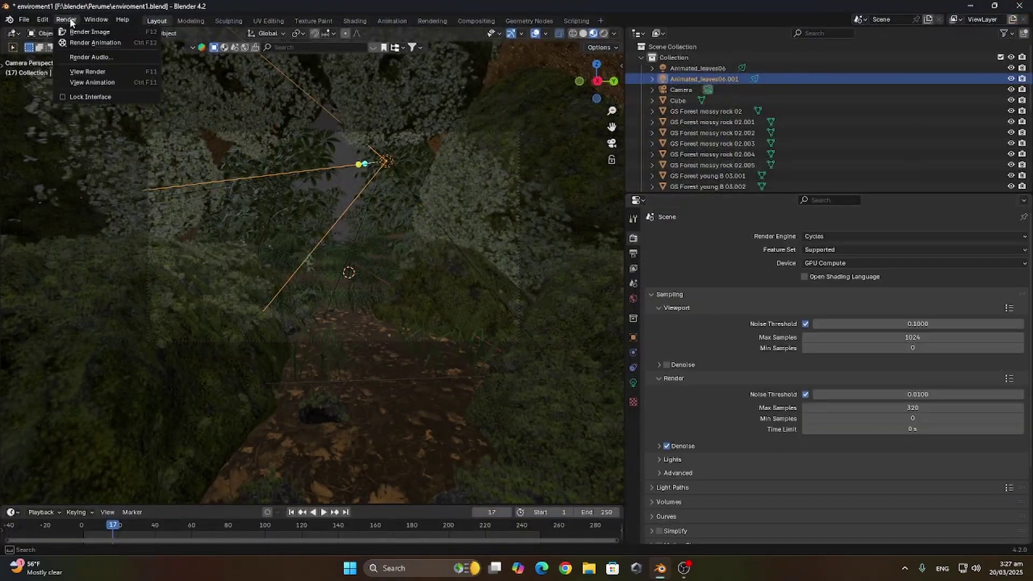
left_click(89, 31)
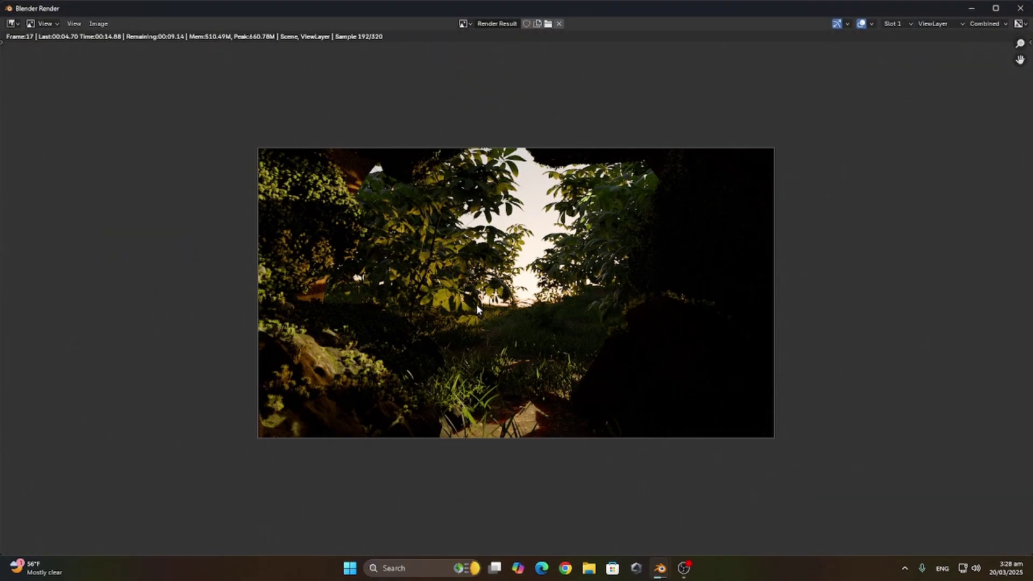
key("Escape")
- Move the mossy rock on the left side of the tunnel opening about 0.07 m along Y
left_click(238, 215)
key("g")
left_click(357, 229)
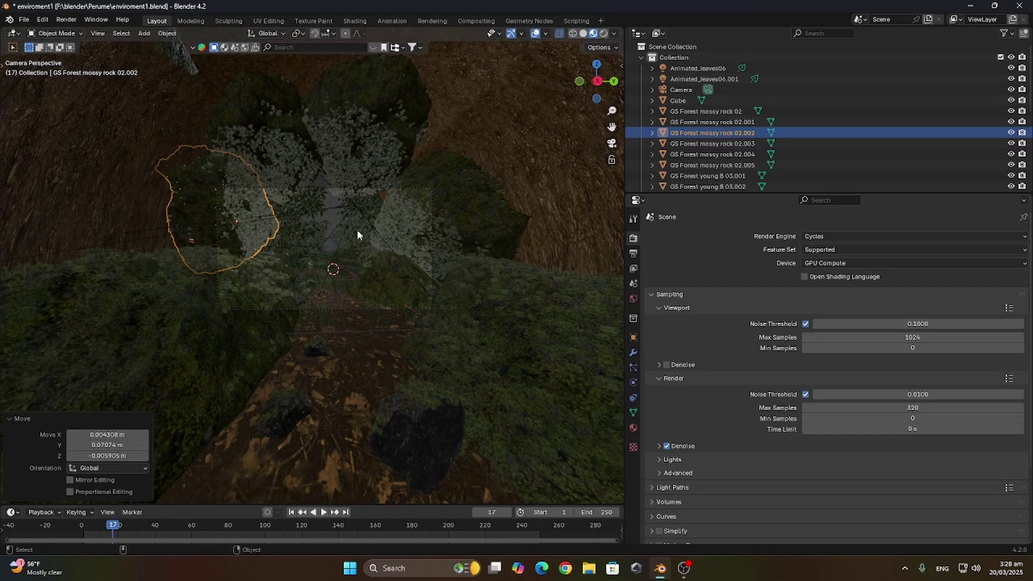
- Rotate the mossy rock above the tunnel opening about global X and reposition it
left_click(371, 161)
key("r")
key("x")
left_click(408, 156)
key("g")
left_click(527, 164)
left_click(376, 124)
left_click(409, 135)
left_click(350, 226)
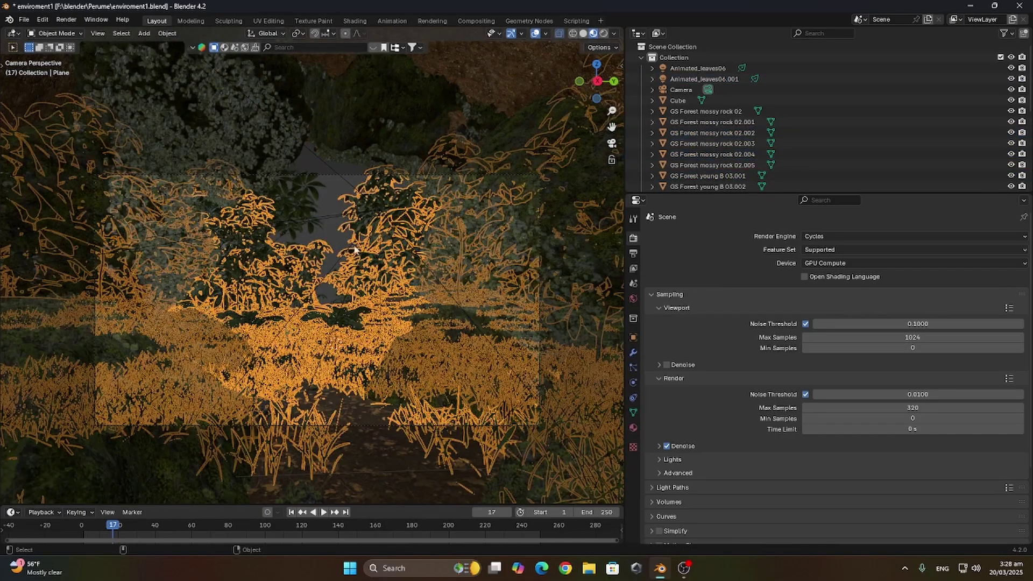
- Save the file and render the camera image again to check the adjusted rocks
left_click(328, 254)
middle_click_drag(328, 255, 367, 224, "shift")
key("ctrl+s")
left_click(367, 224)
key("F12")
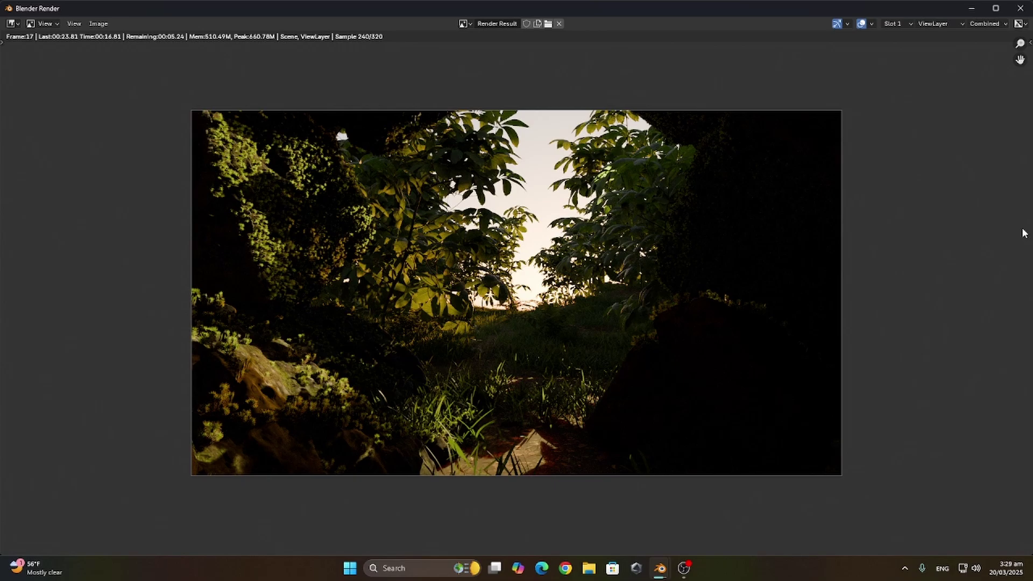
scroll(657, 242, "up", 1)
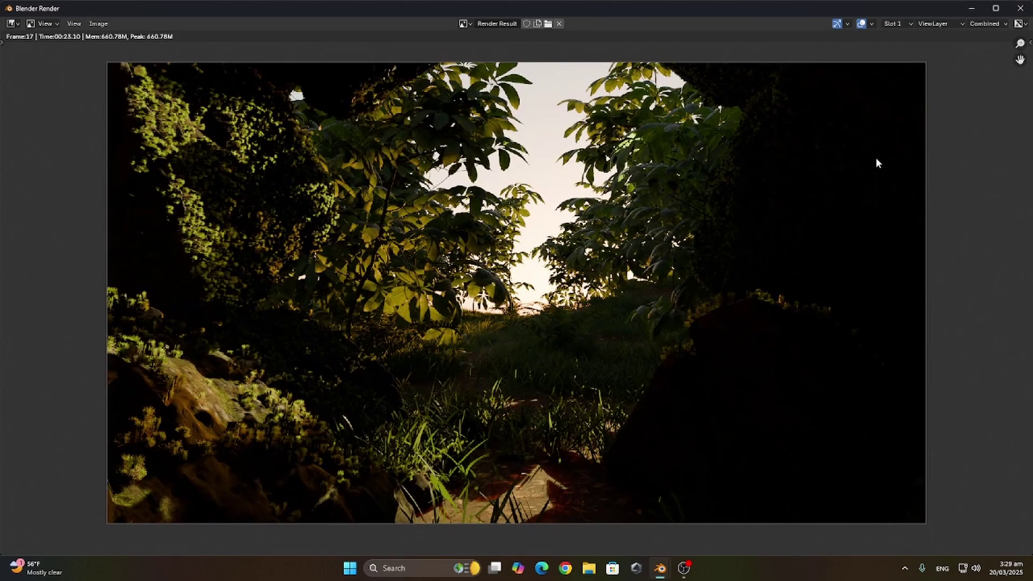
left_click(1021, 9)
- Switch to the Compositing workspace and enable Use Nodes
left_click(476, 21)
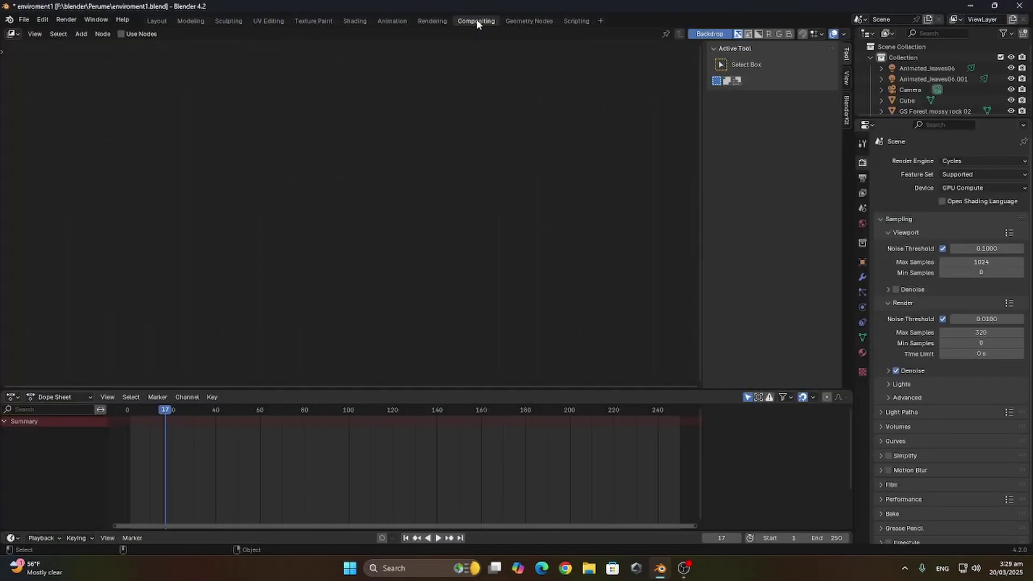
left_click(128, 33)
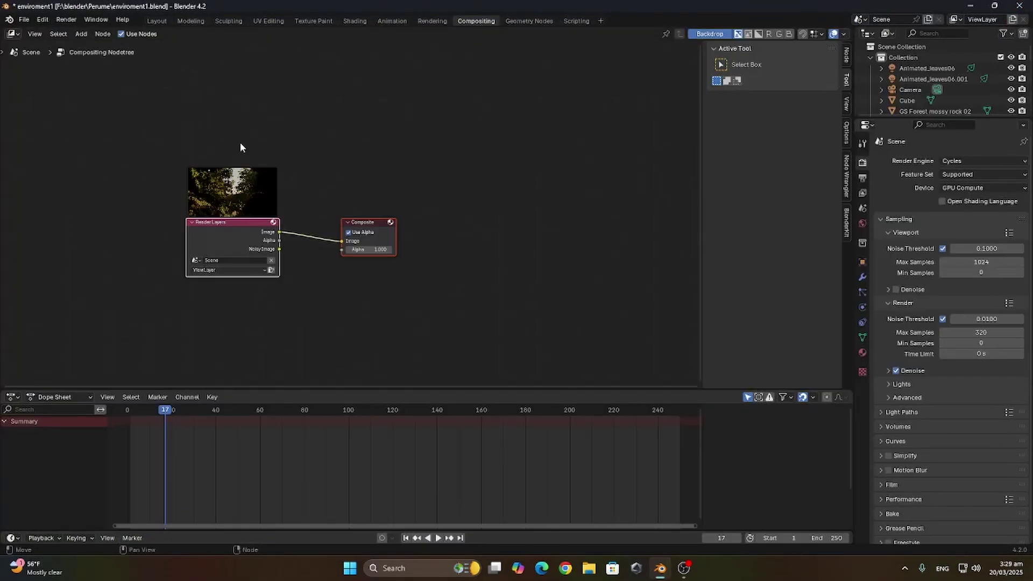
- Enlarge the outliner area and turn it into an Image Editor displaying the Render Result
left_click(867, 35)
left_click(514, 87)
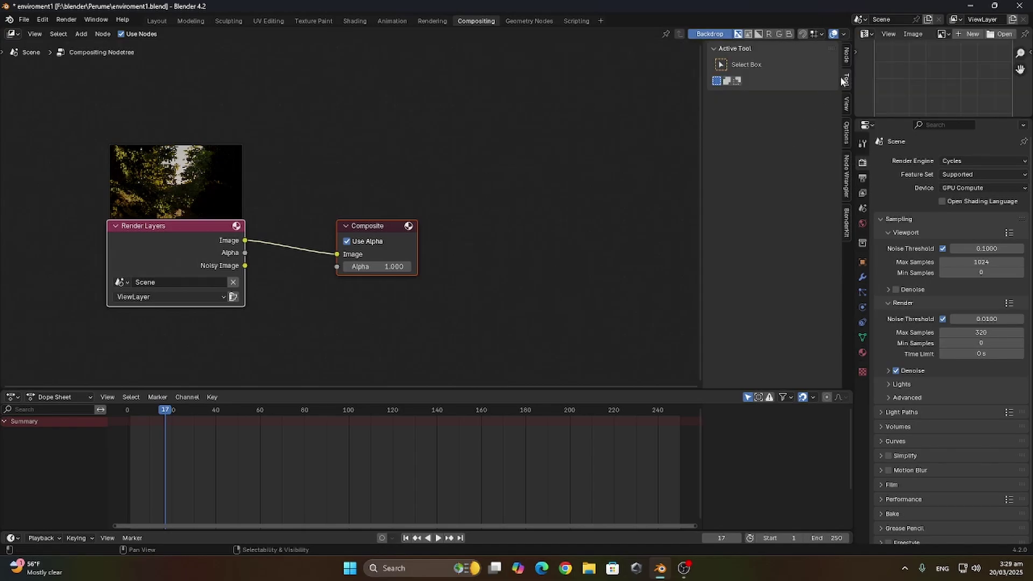
left_click(866, 34)
left_click(604, 101)
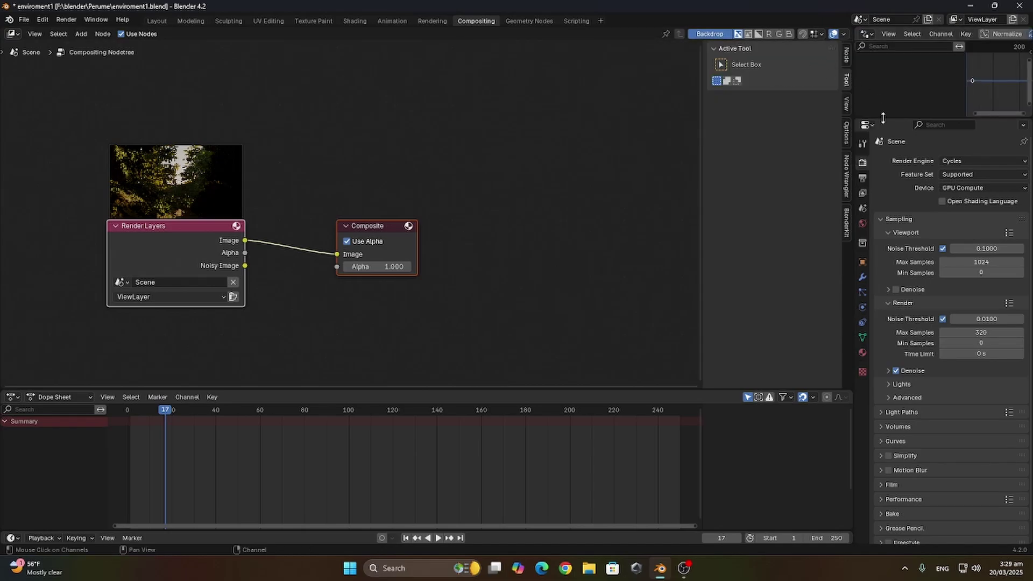
left_click_drag(882, 118, 883, 272)
left_click_drag(853, 173, 730, 172)
left_click(743, 34)
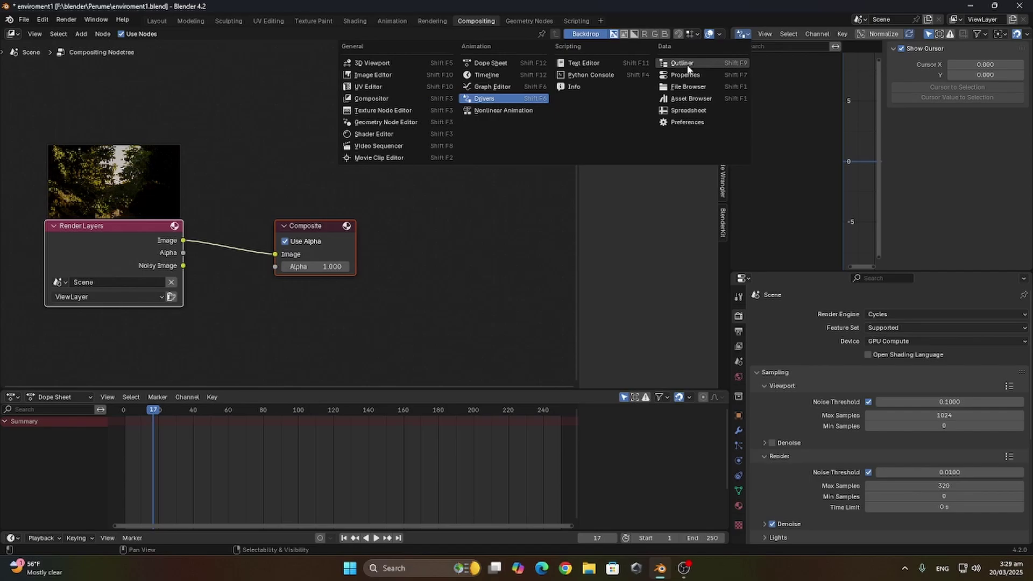
left_click(390, 74)
left_click(841, 35)
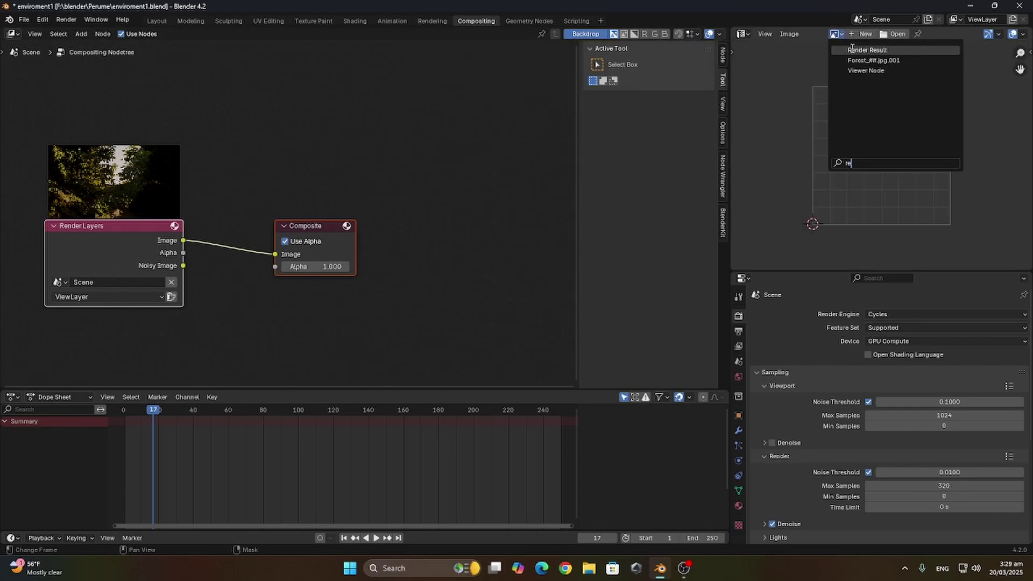
left_click(866, 49)
scroll(854, 172, "up", 1)
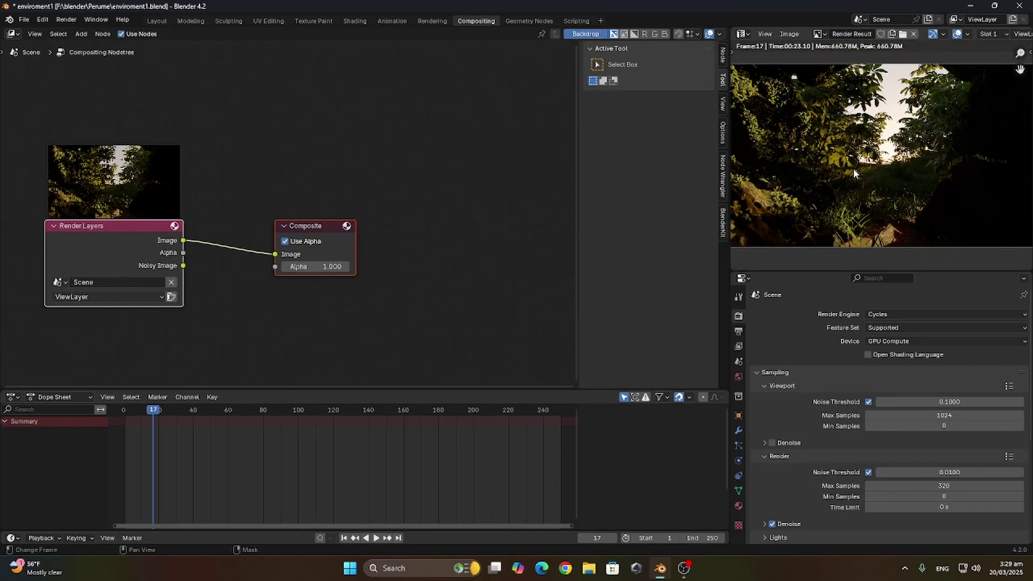
- Insert a Glare node between Render Layers and Composite and set its type to Fog Glow
left_click_drag(318, 230, 482, 230)
key("shift+a")
left_click(344, 220)
type("glare")
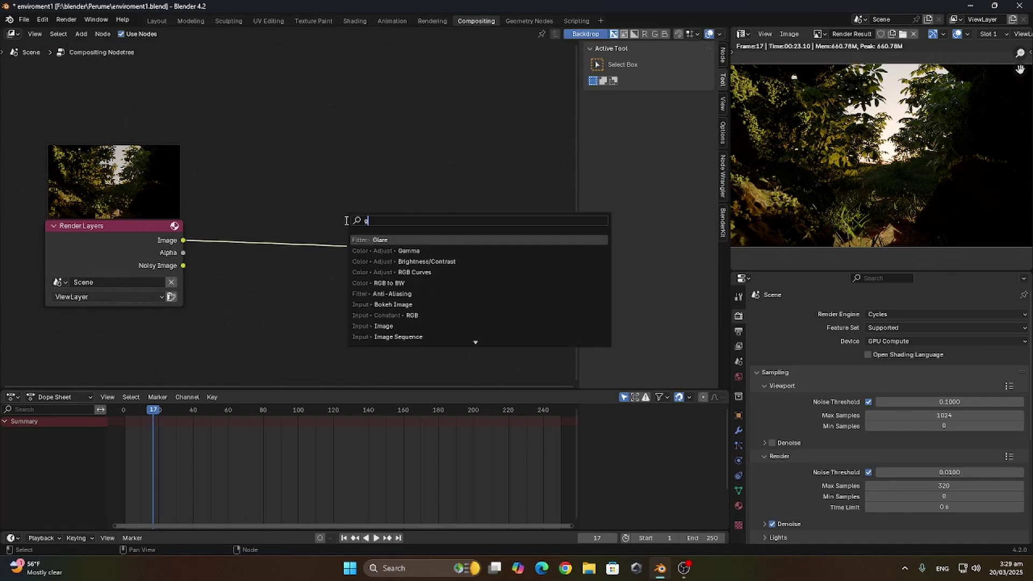
key("Return")
left_click(322, 236)
left_click(322, 236)
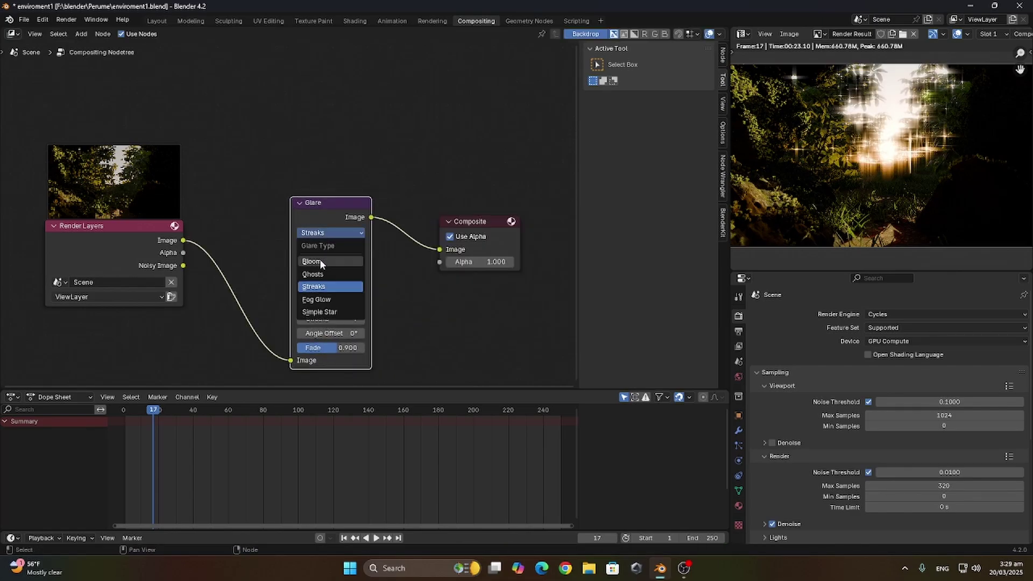
left_click(325, 301)
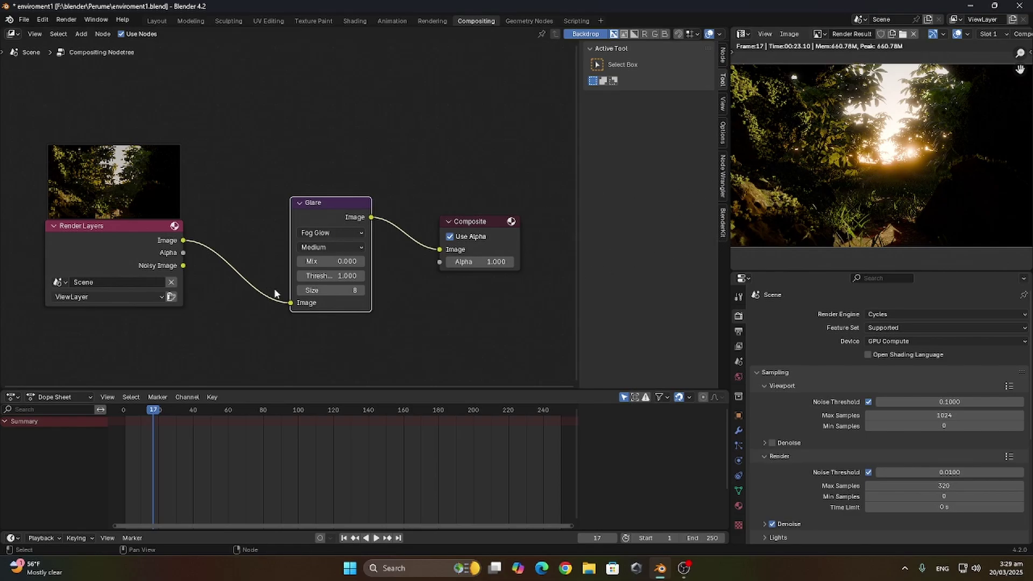
- Set the Glare node's size to 6, threshold to 1.410 and mix to -0.030
left_click(302, 291)
left_click(301, 290)
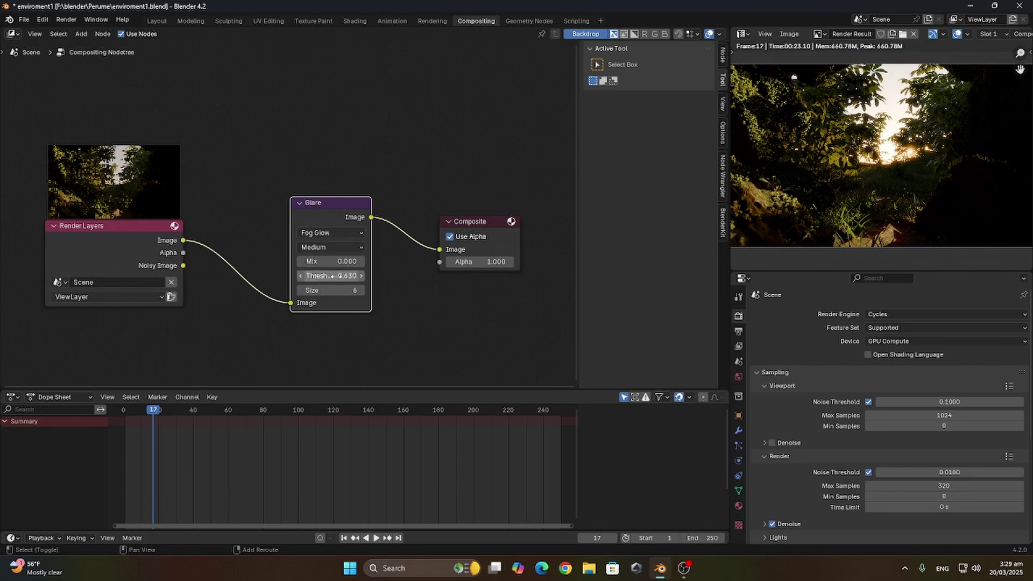
mouse_move(331, 275)
left_mouse_down()
mouse_move(320, 275)
mouse_move(344, 261)
left_mouse_up()
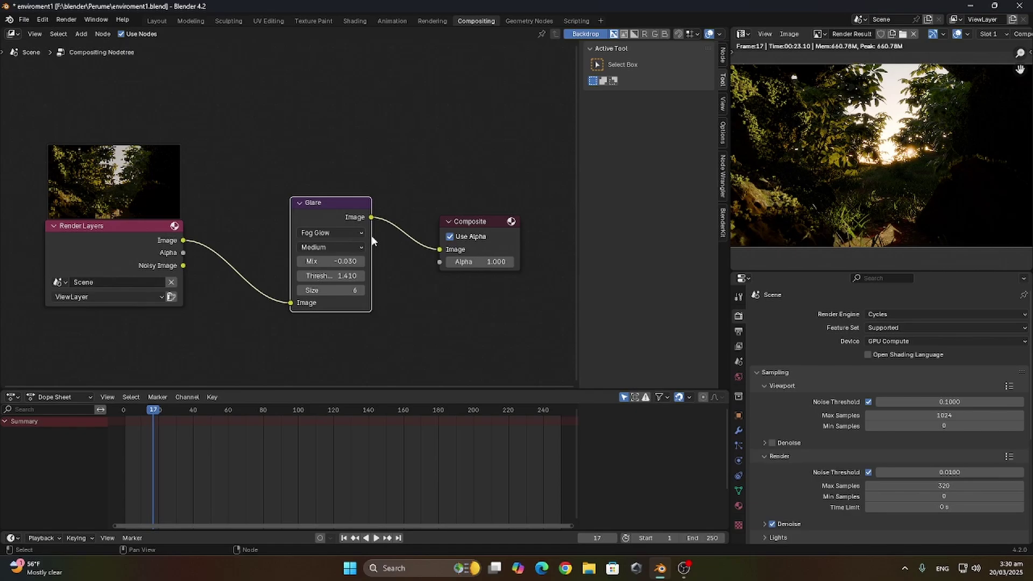
key("shift+a")
left_click(402, 254)
type("hu")
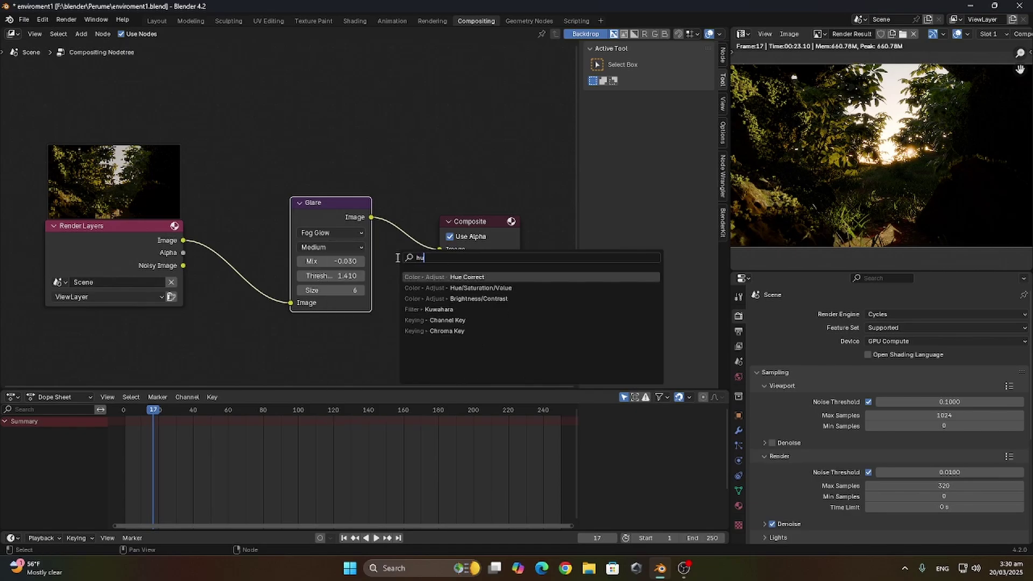
type("e")
left_click(458, 287)
left_click(449, 295)
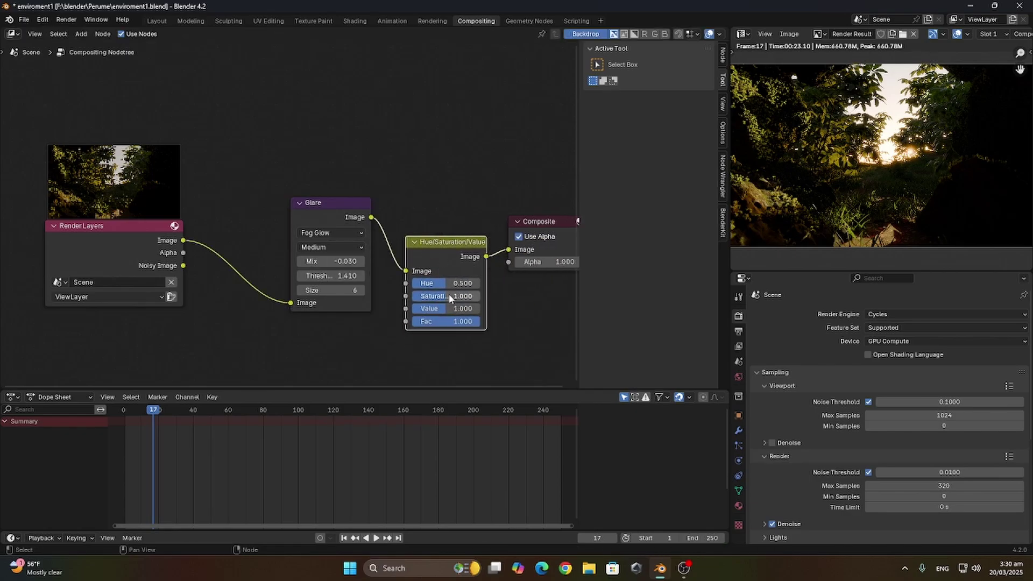
key("ctrl+x")
- Insert a Hue/Saturation/Value node between Render Layers and Glare and set its saturation to 1.086
key("shift+a")
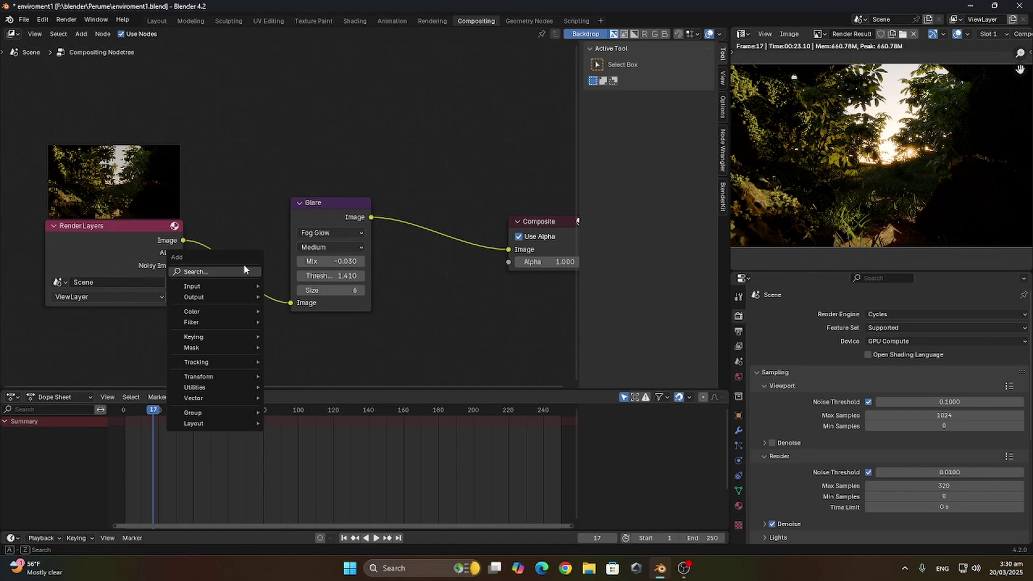
left_click(244, 265)
left_click(268, 283)
left_click(279, 273)
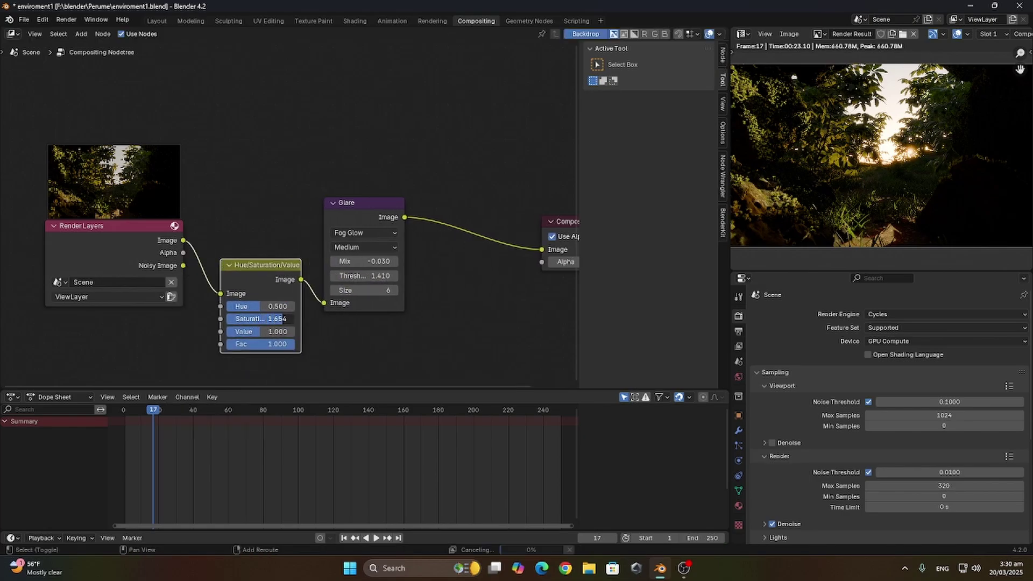
mouse_move(283, 319)
left_mouse_down()
mouse_move(296, 322)
mouse_move(264, 318)
left_mouse_up()
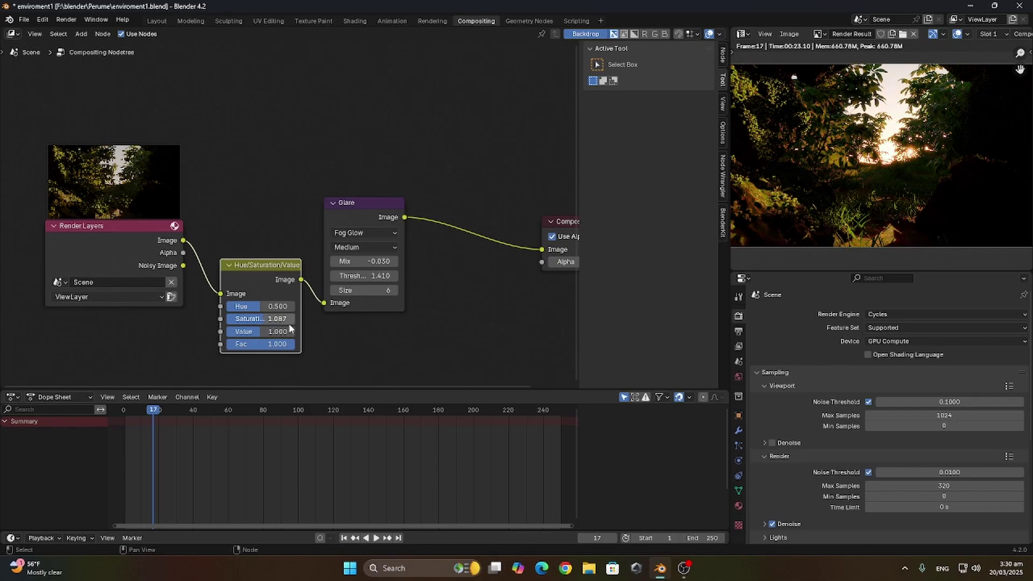
left_click_drag(263, 319, 264, 319)
scroll(849, 172, "down", 1)
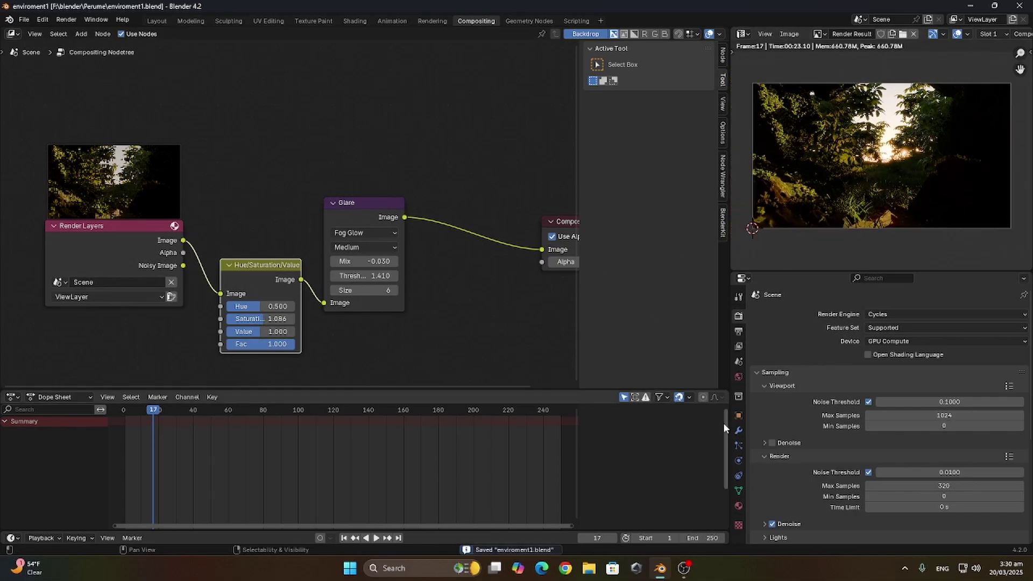